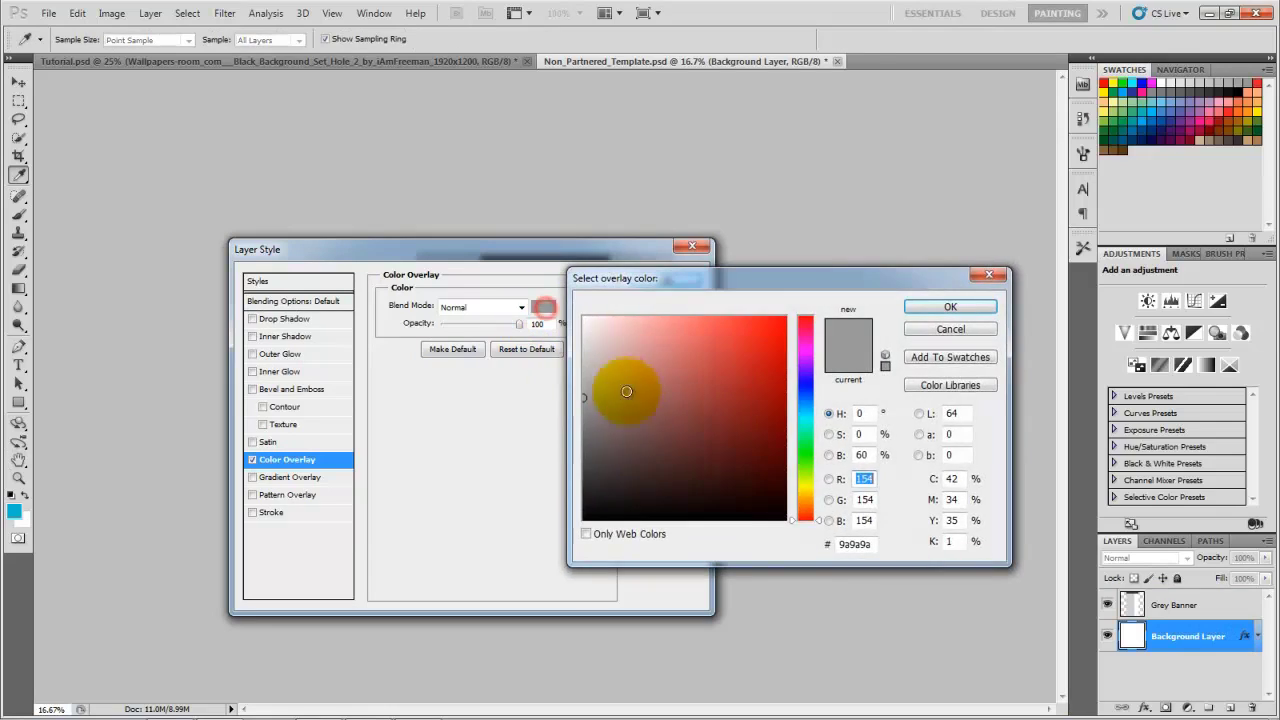
Set the Background Layer's color overlay to black and apply the layer style.
{"action": "left_click_drag", "start_coordinate": [623, 386], "coordinate": [557, 571]}
{"action": "left_click", "coordinate": [938, 305]}
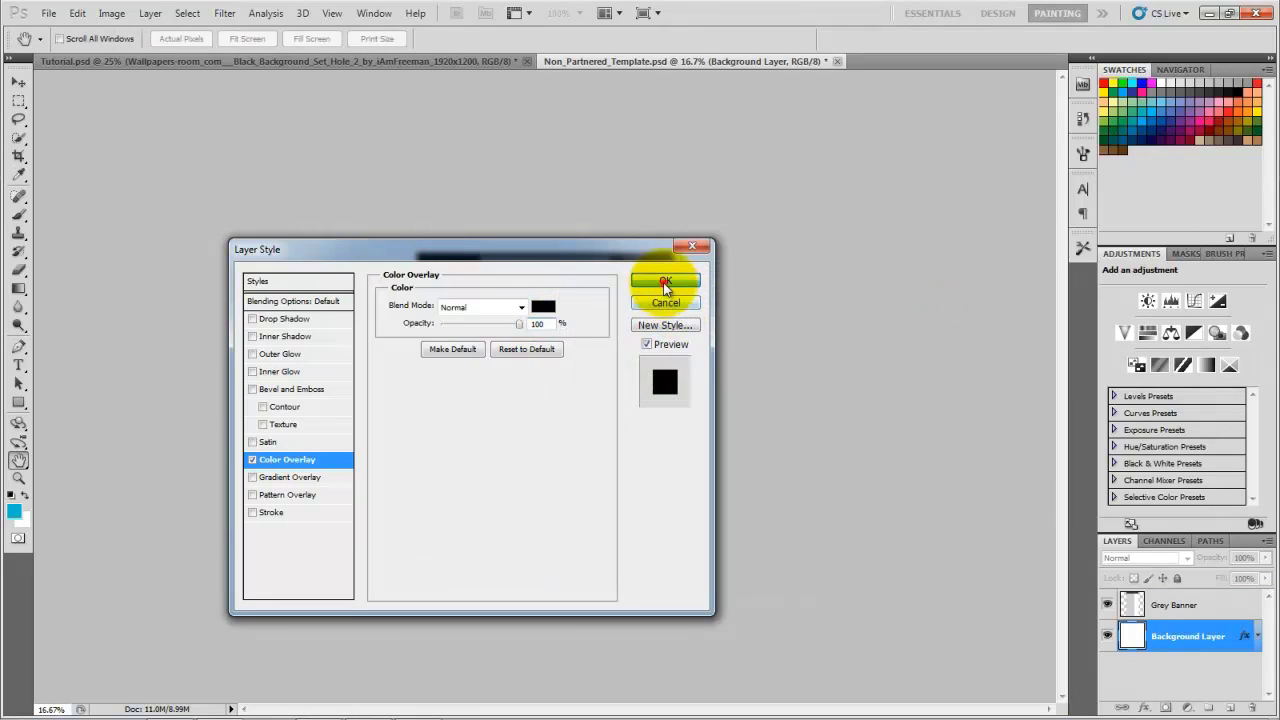
{"action": "left_click", "coordinate": [665, 280]}
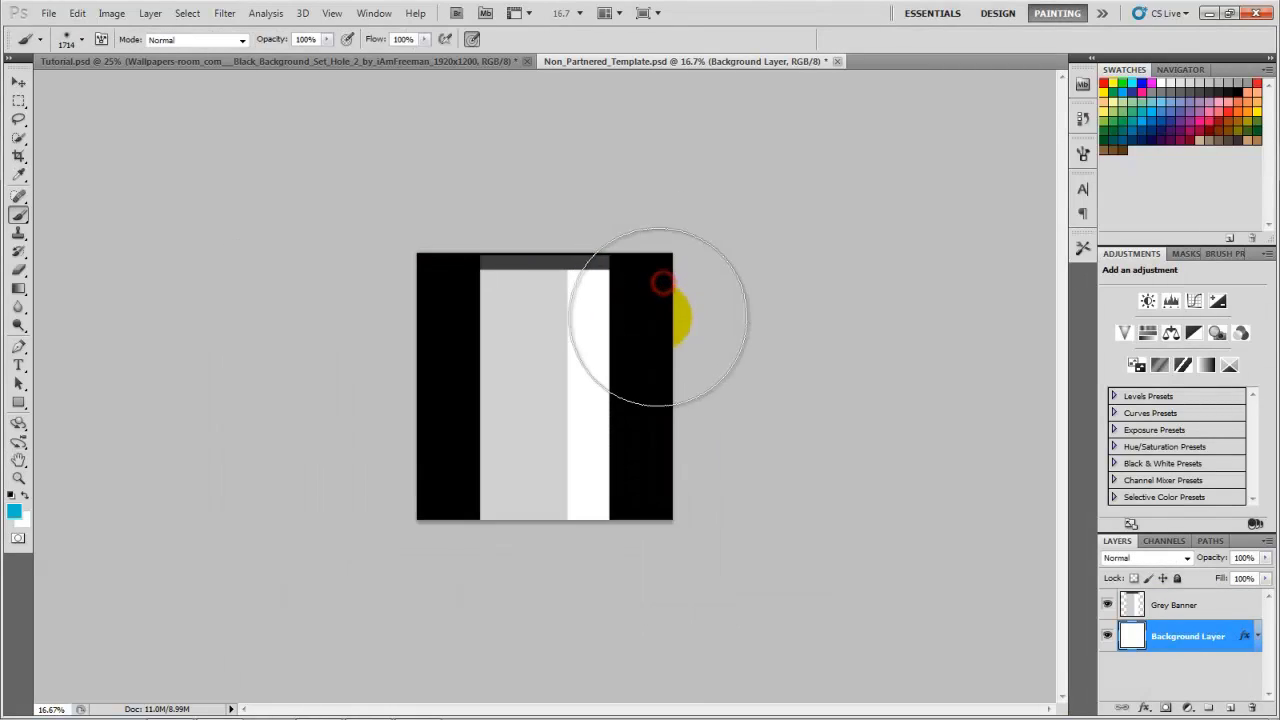
Create a new layer above the Background Layer and set the foreground color to cyan-blue 02bfd0 for the Brush tool.
{"action": "left_click", "coordinate": [1231, 708]}
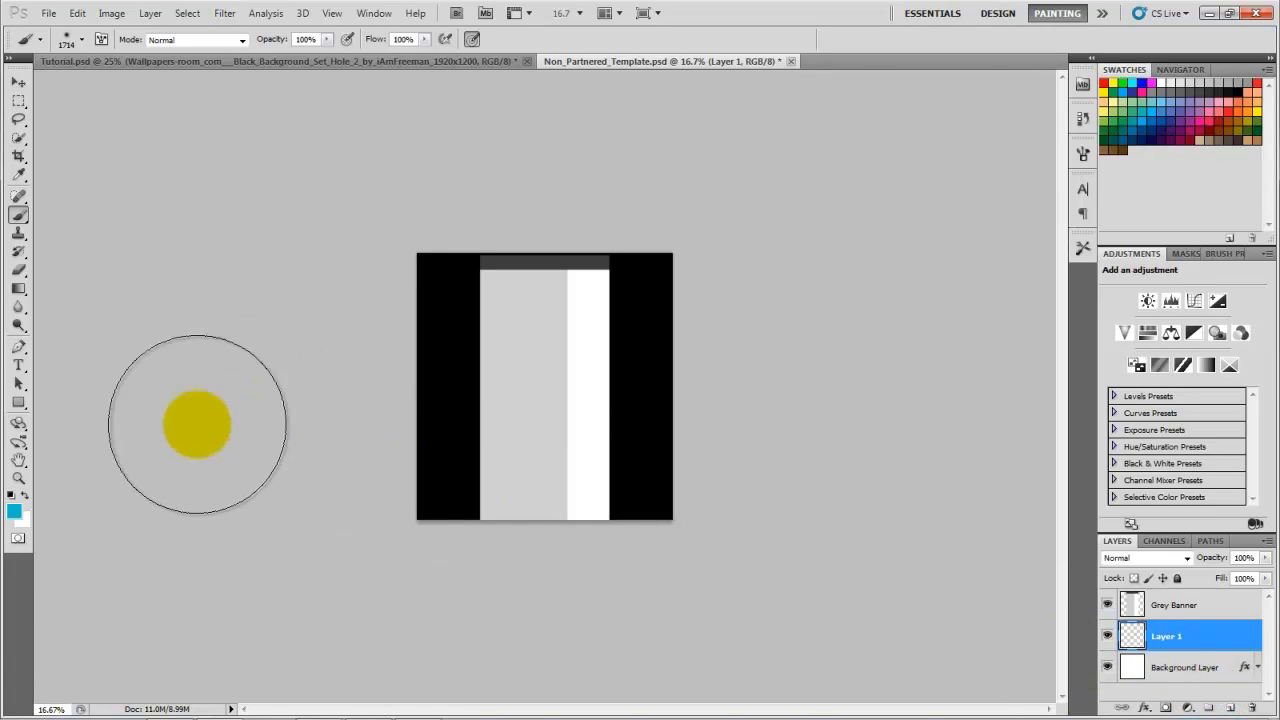
{"action": "left_click", "coordinate": [14, 511]}
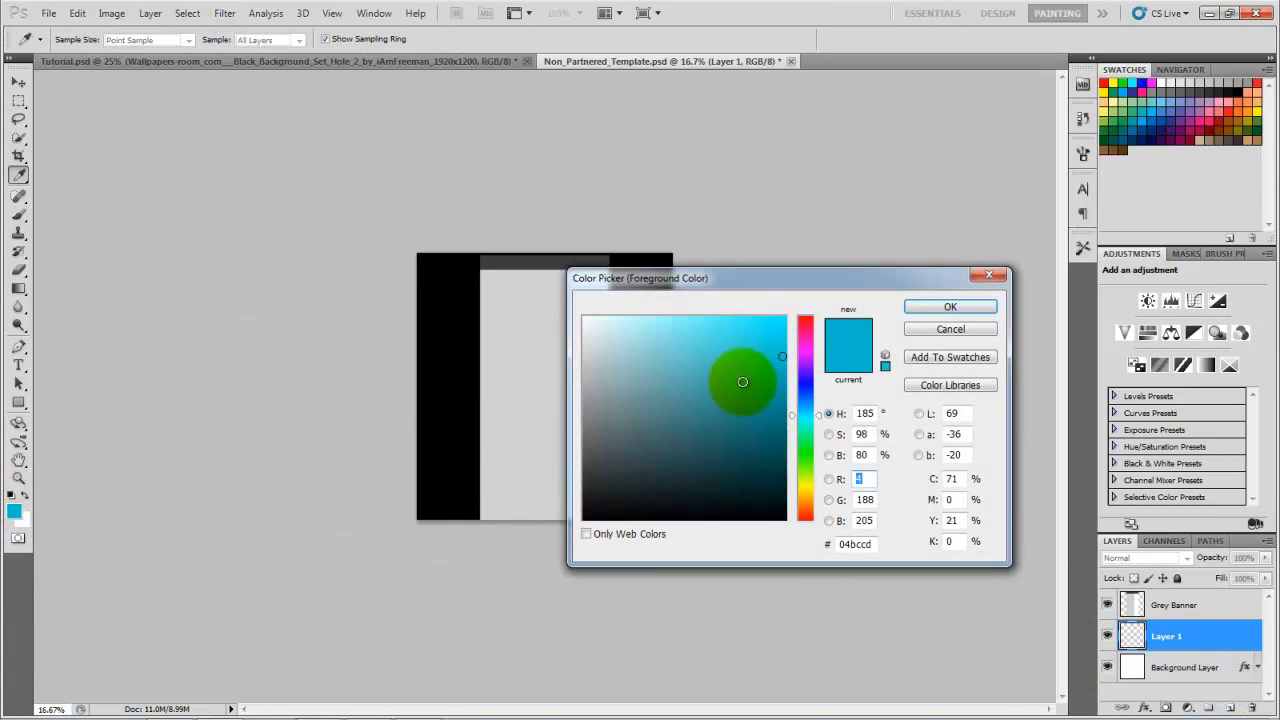
{"action": "left_click_drag", "start_coordinate": [779, 357], "coordinate": [782, 355]}
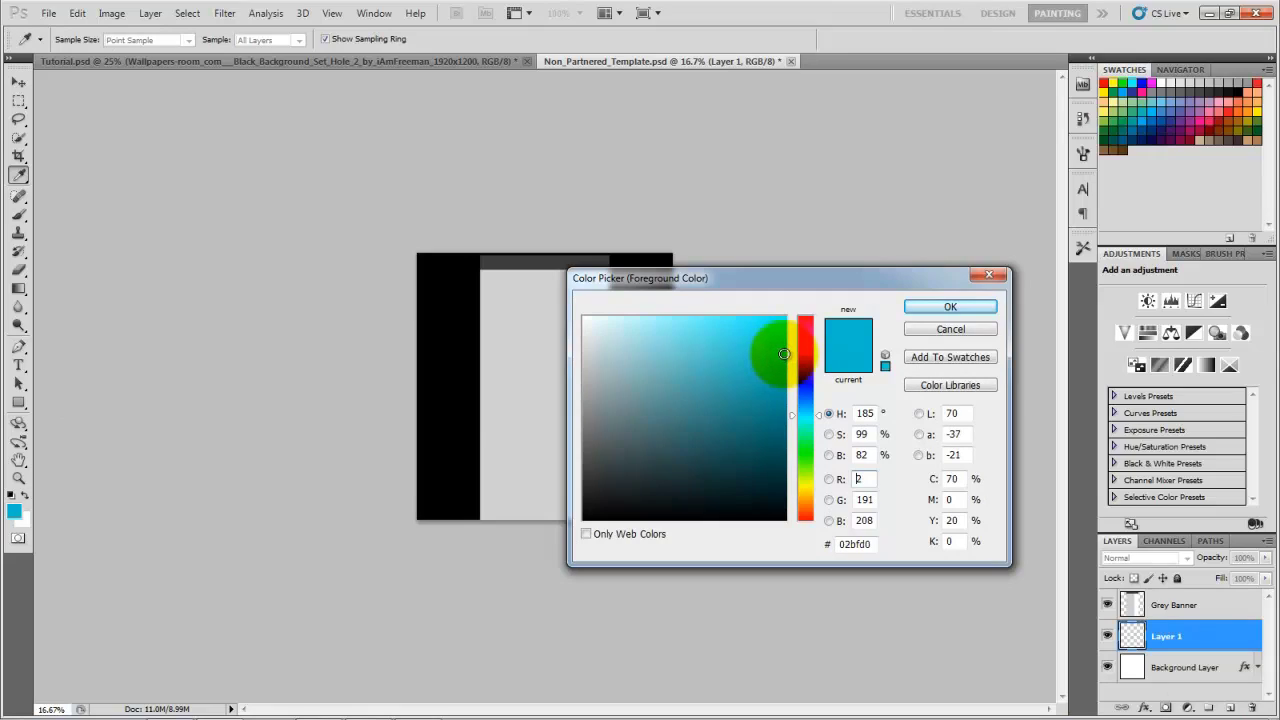
{"action": "left_click", "coordinate": [948, 307]}
{"action": "key", "text": "b"}
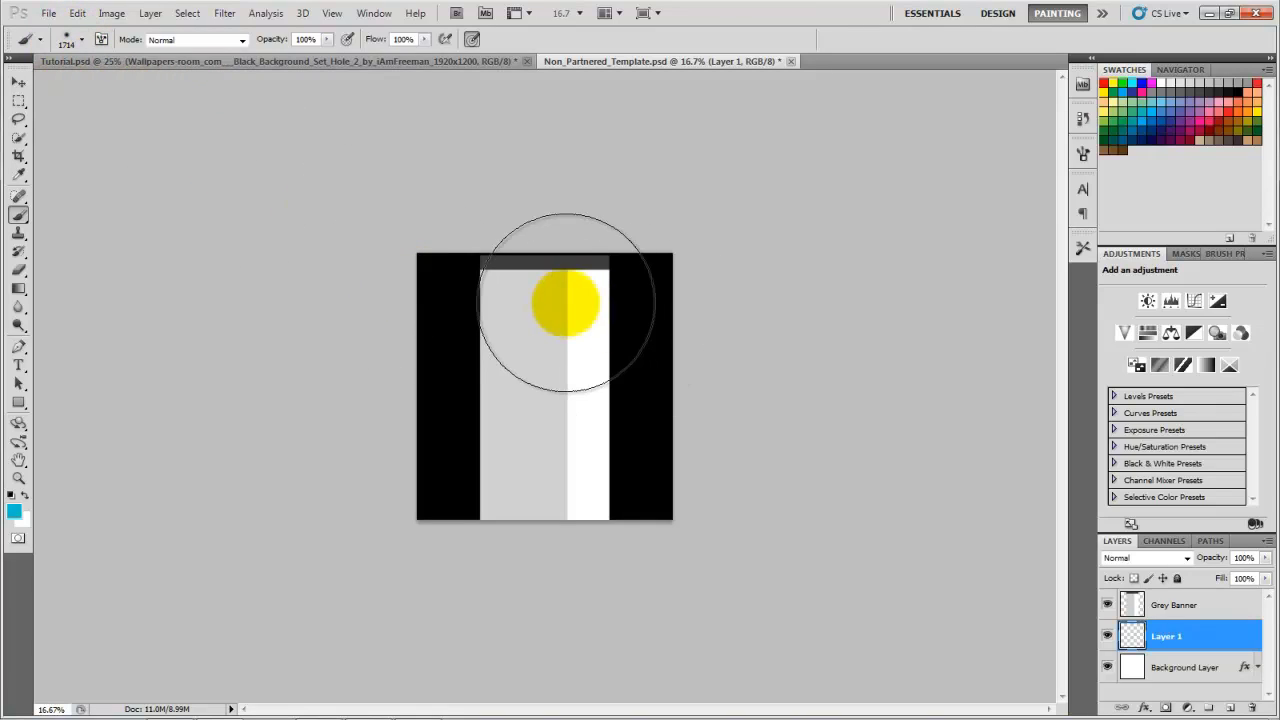
Paint a soft blue glow on Layer 1 behind the upper part of the banner with the 1714 px brush.
{"action": "left_click", "coordinate": [1190, 646]}
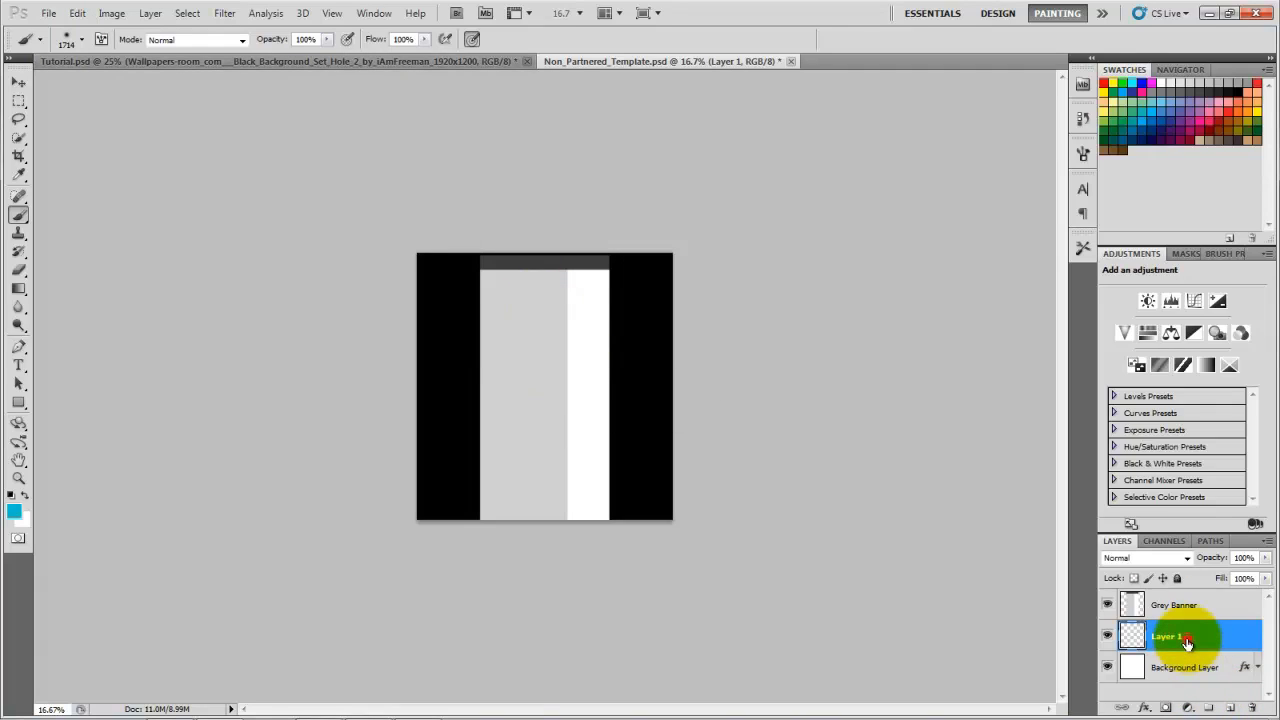
{"action": "left_click_drag", "start_coordinate": [546, 287], "coordinate": [543, 314]}
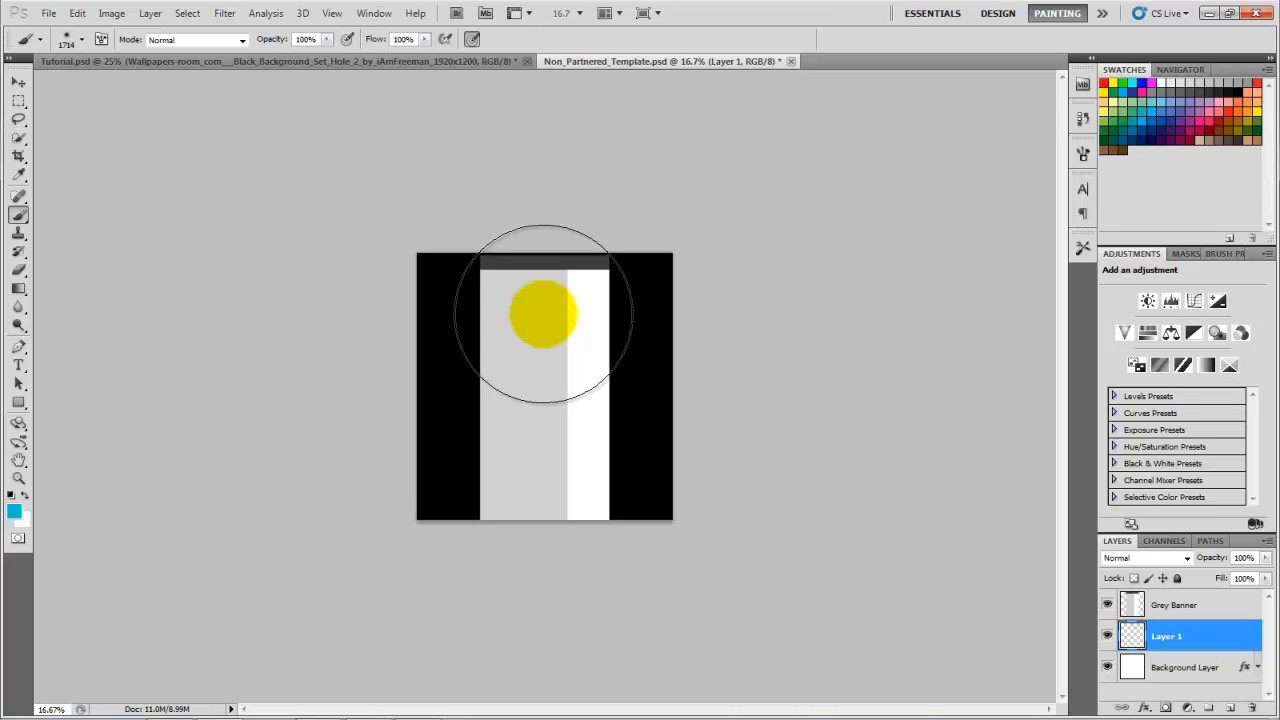
{"action": "mouse_move", "coordinate": [543, 314]}
{"action": "left_mouse_down"}
{"action": "mouse_move", "coordinate": [600, 337]}
{"action": "mouse_move", "coordinate": [460, 246]}
{"action": "mouse_move", "coordinate": [670, 335]}
{"action": "left_mouse_up"}
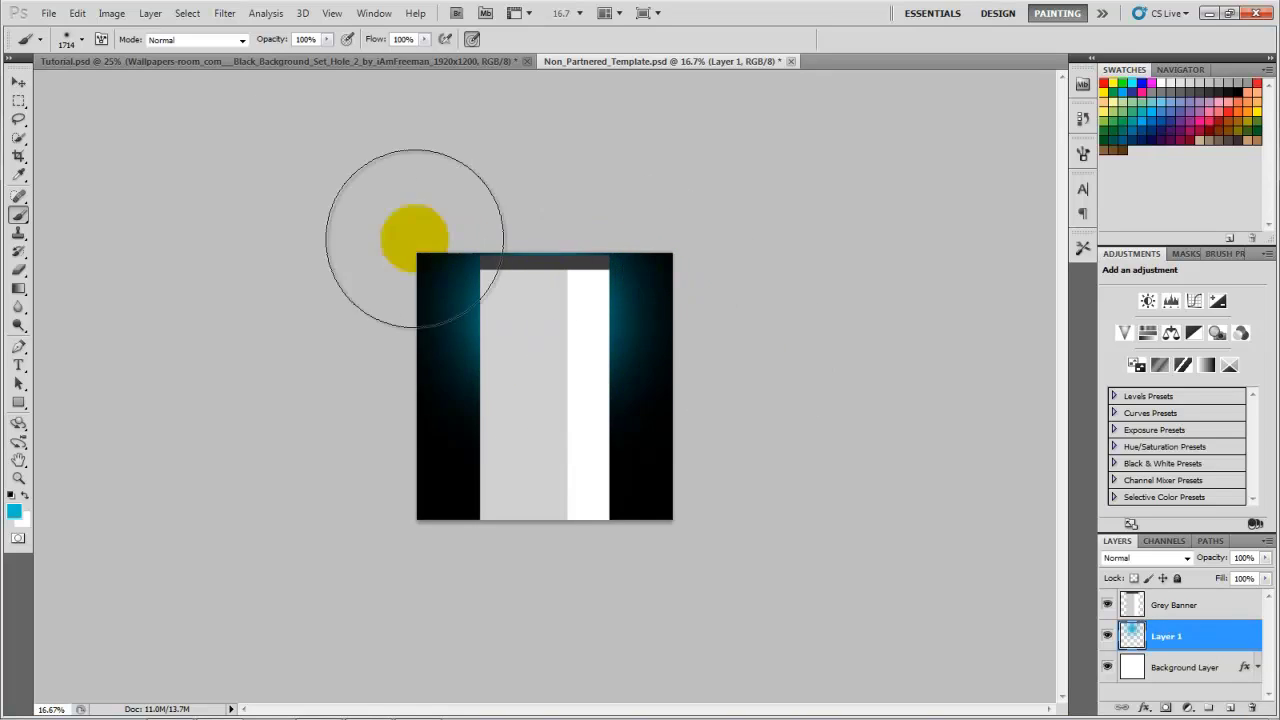
Set the brush size to 1500 px and add a second dab to brighten the center of the glow.
{"action": "left_click", "coordinate": [81, 39]}
{"action": "double_click", "coordinate": [159, 67]}
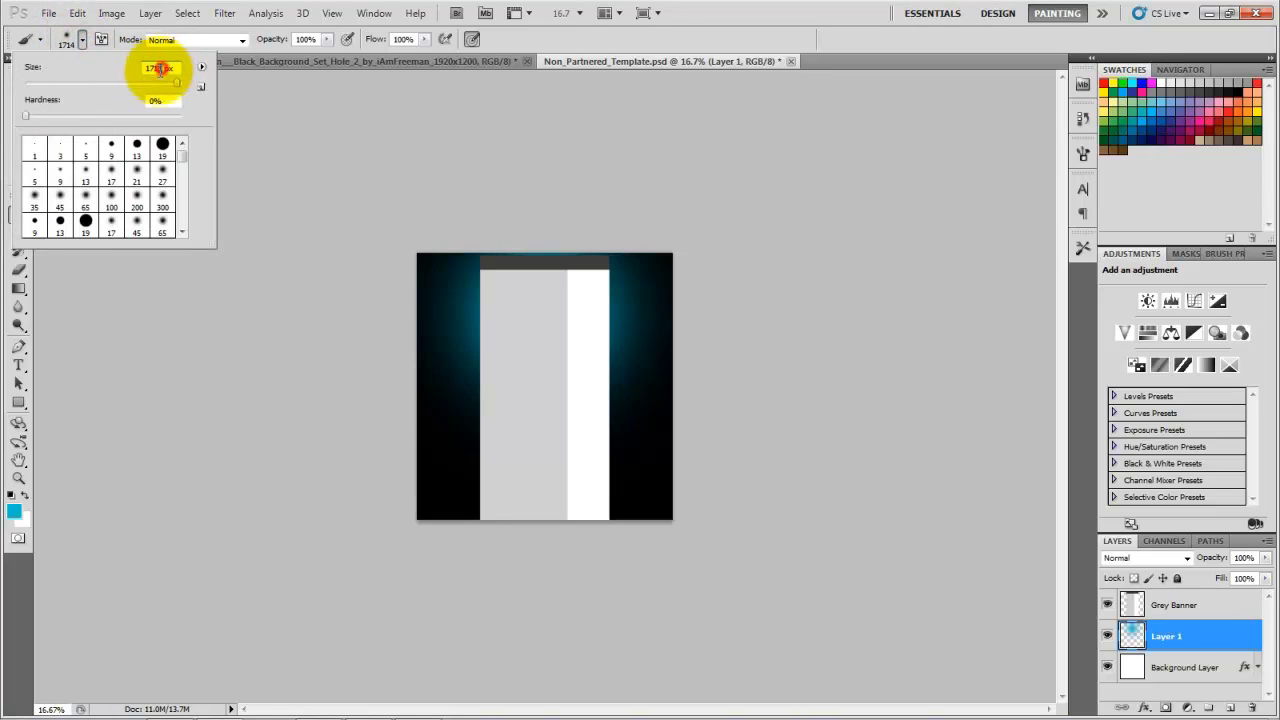
{"action": "type", "text": "1"}
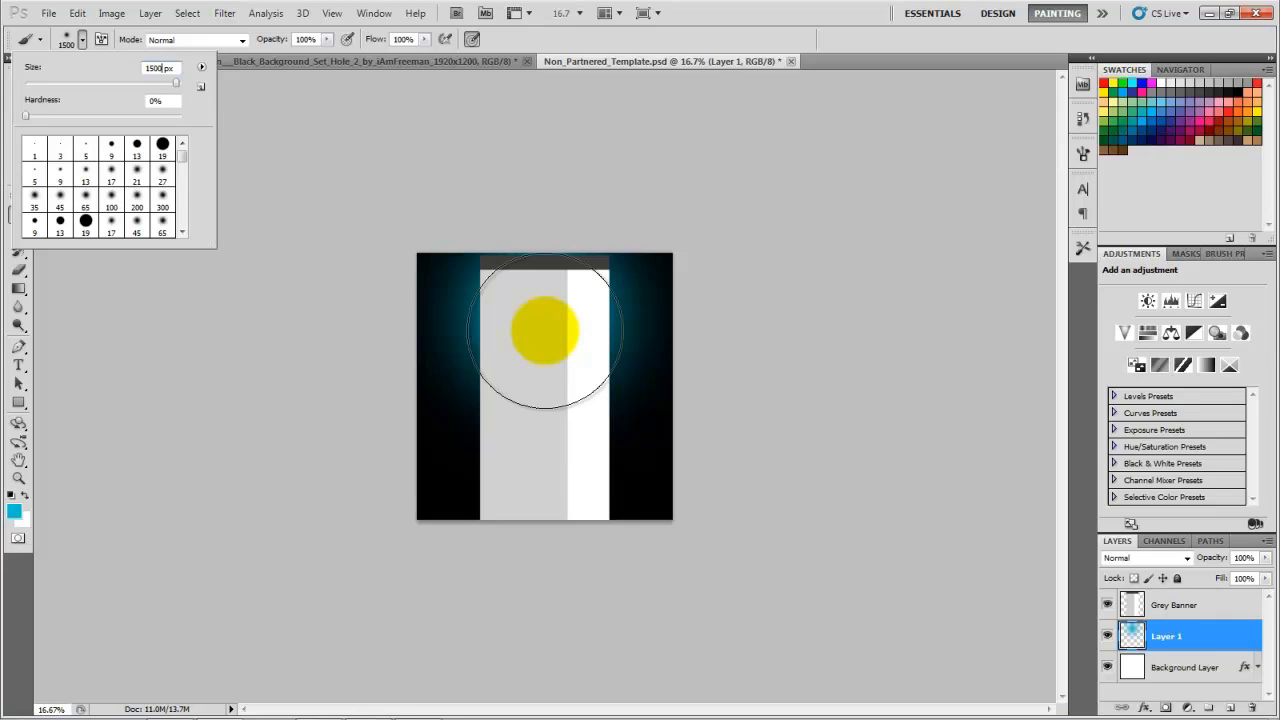
{"action": "left_click", "coordinate": [544, 330]}
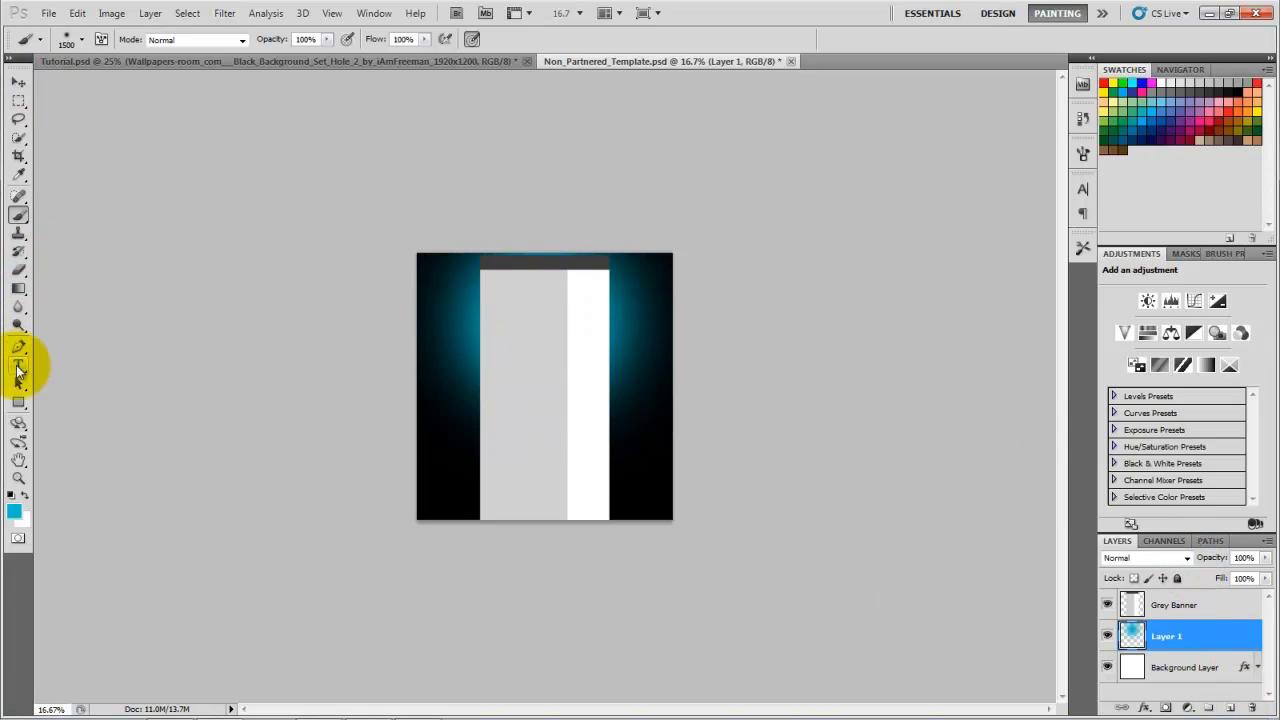
Add the text "XoTiC", move its layer above Grey Banner, and place it on the grey column's upper half.
{"action": "left_click", "coordinate": [17, 368]}
{"action": "left_click", "coordinate": [517, 319]}
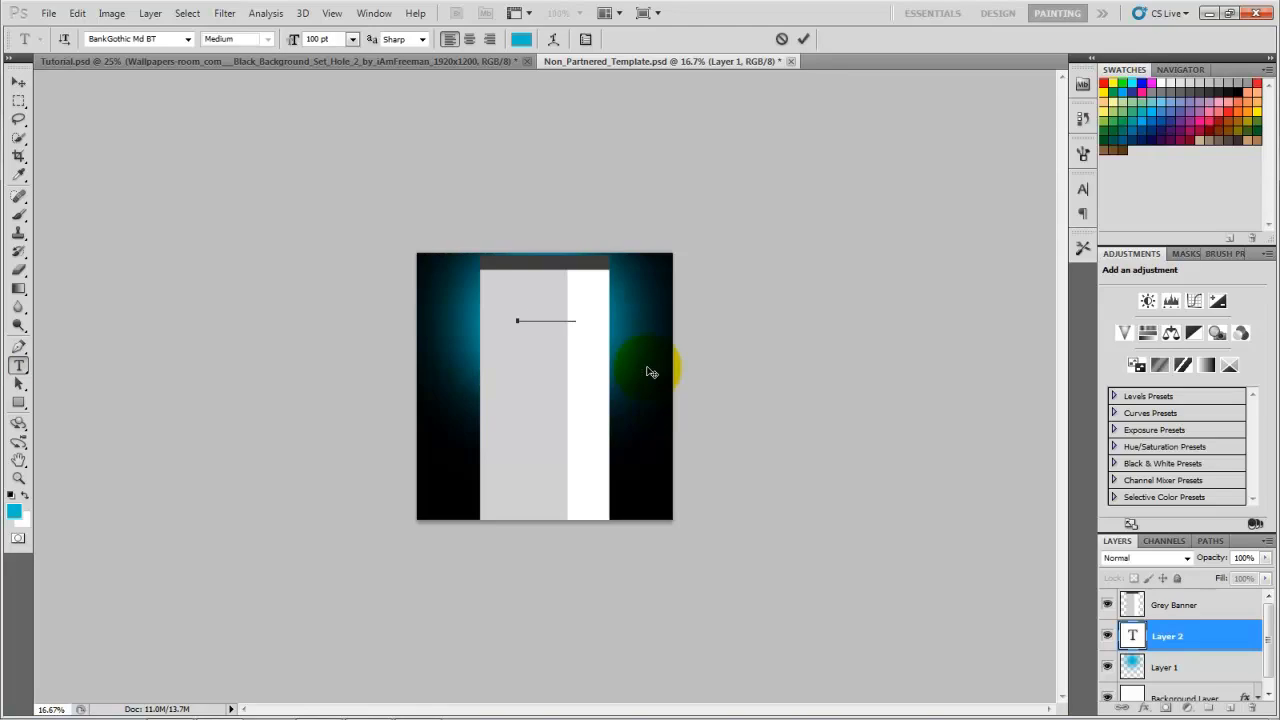
{"action": "left_click", "coordinate": [18, 80]}
{"action": "left_click_drag", "start_coordinate": [1166, 634], "coordinate": [1178, 605]}
{"action": "left_click_drag", "start_coordinate": [549, 322], "coordinate": [537, 357]}
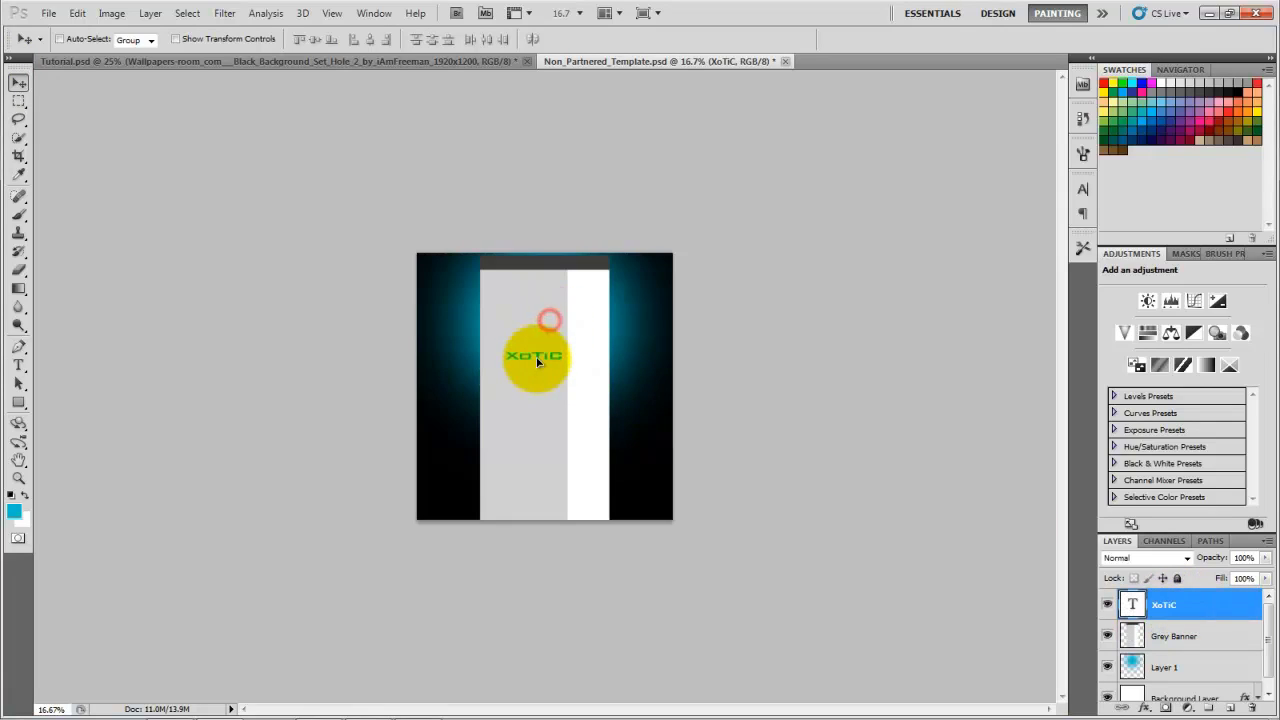
Apply a dark green 036f26 color overlay to the XoTiC text layer.
{"action": "left_click", "coordinate": [1180, 607]}
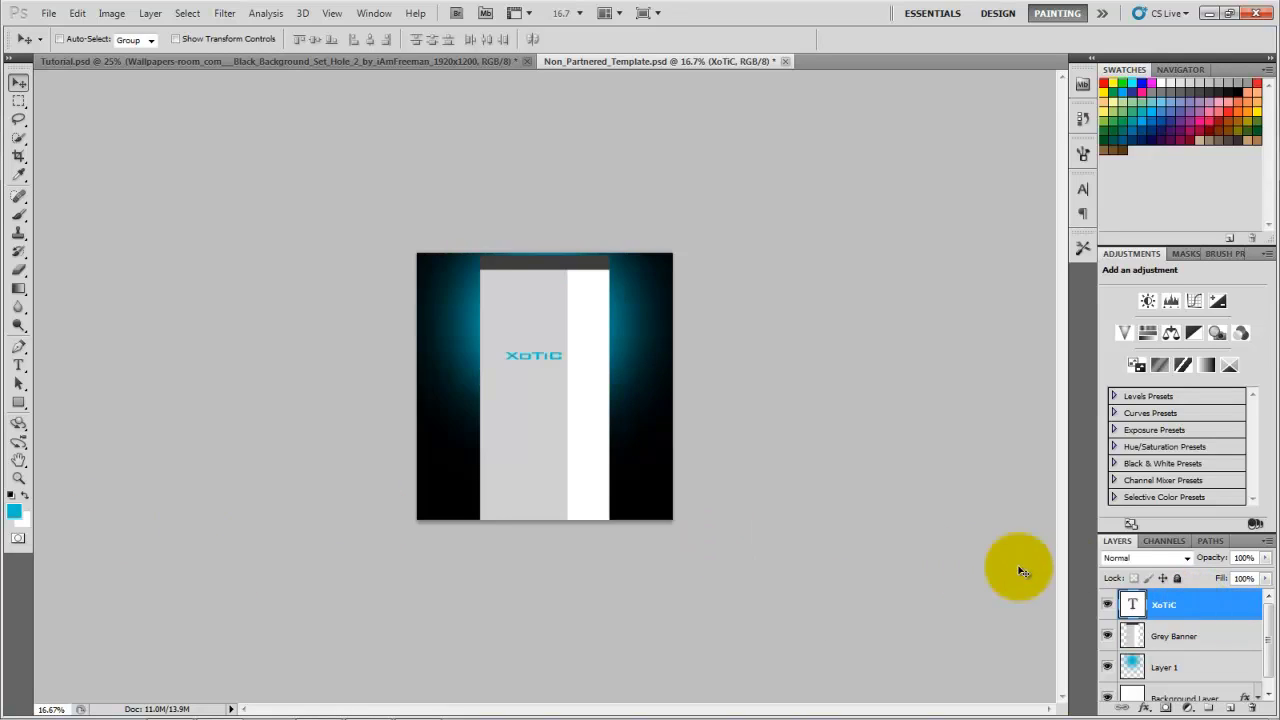
{"action": "double_click", "coordinate": [1203, 610]}
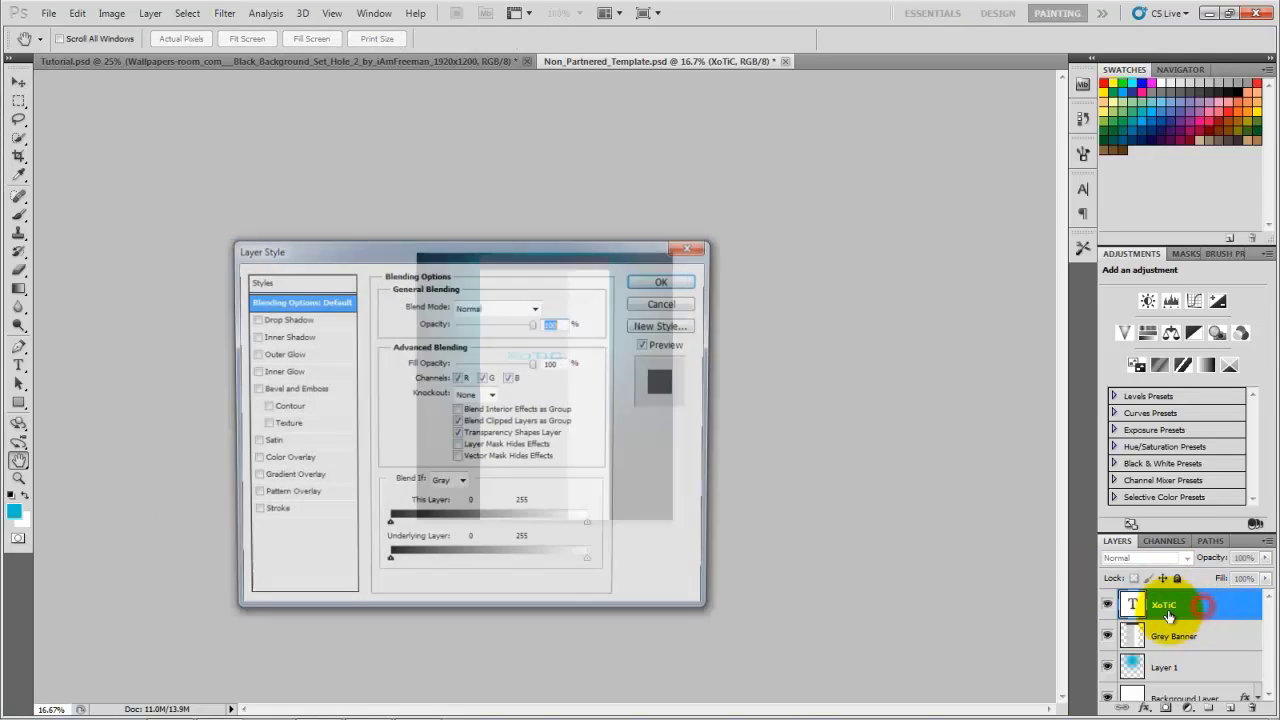
{"action": "left_click", "coordinate": [255, 460]}
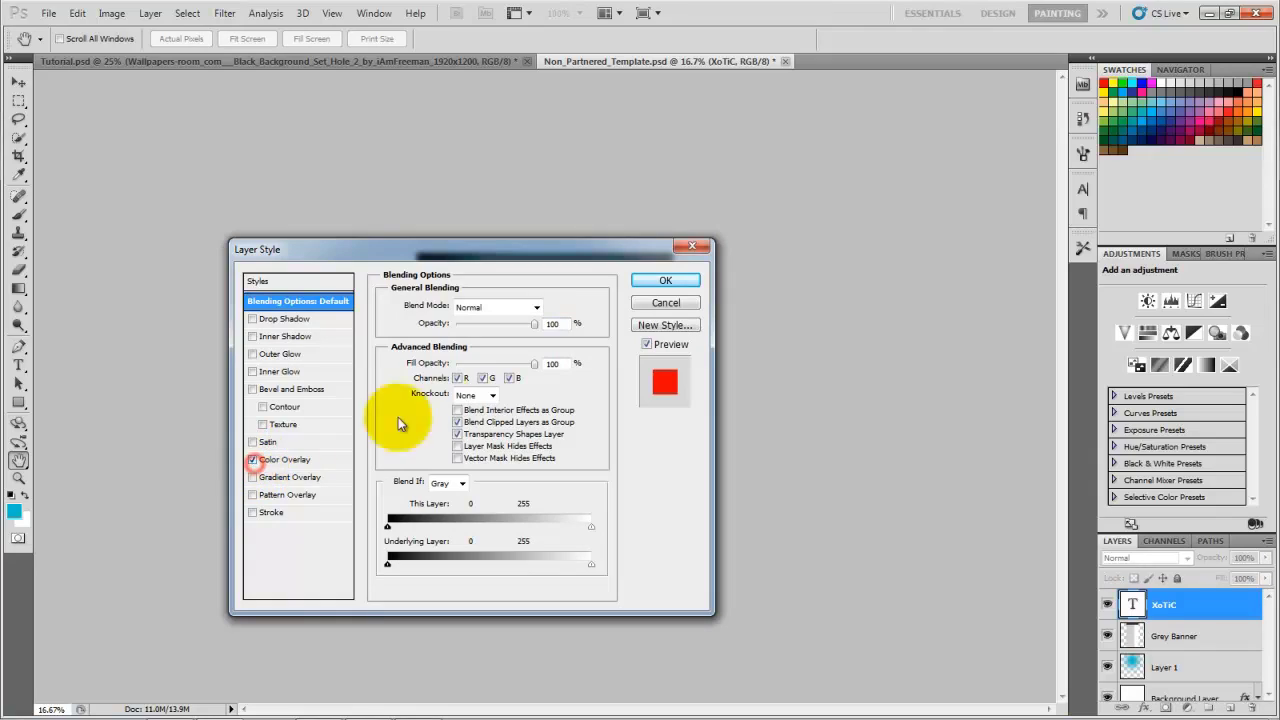
{"action": "left_click", "coordinate": [286, 460]}
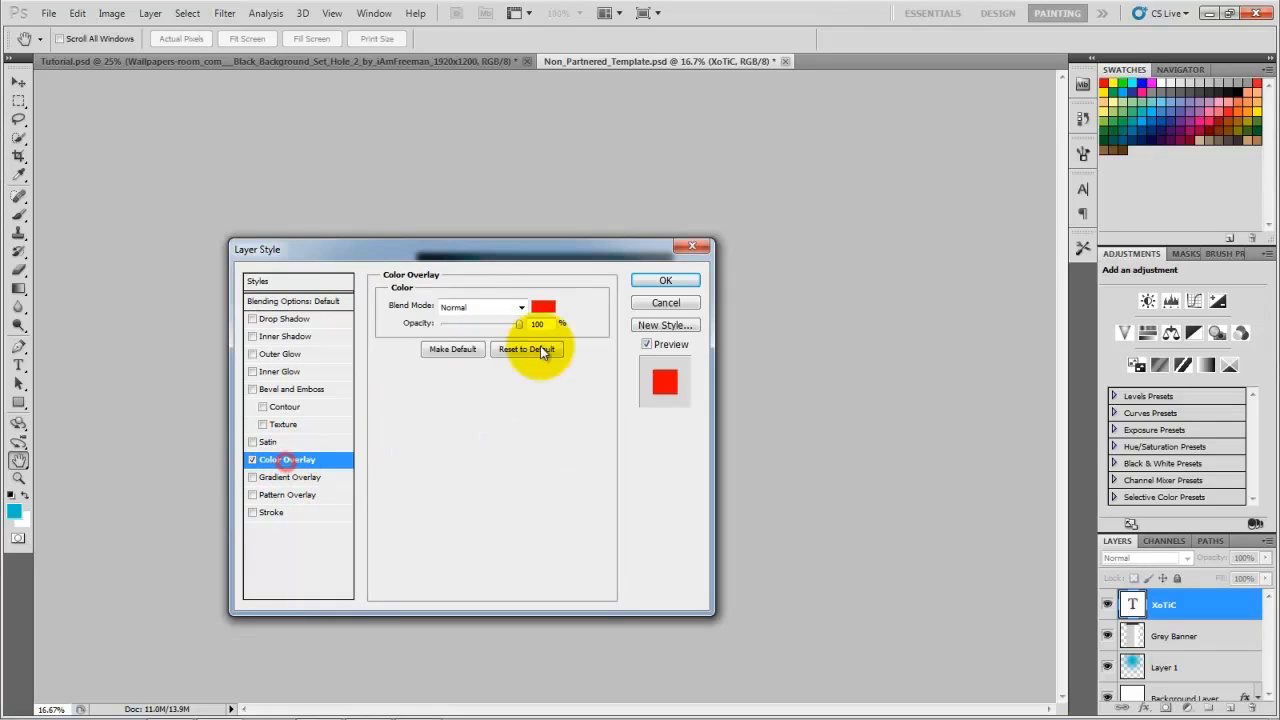
{"action": "left_click", "coordinate": [543, 306]}
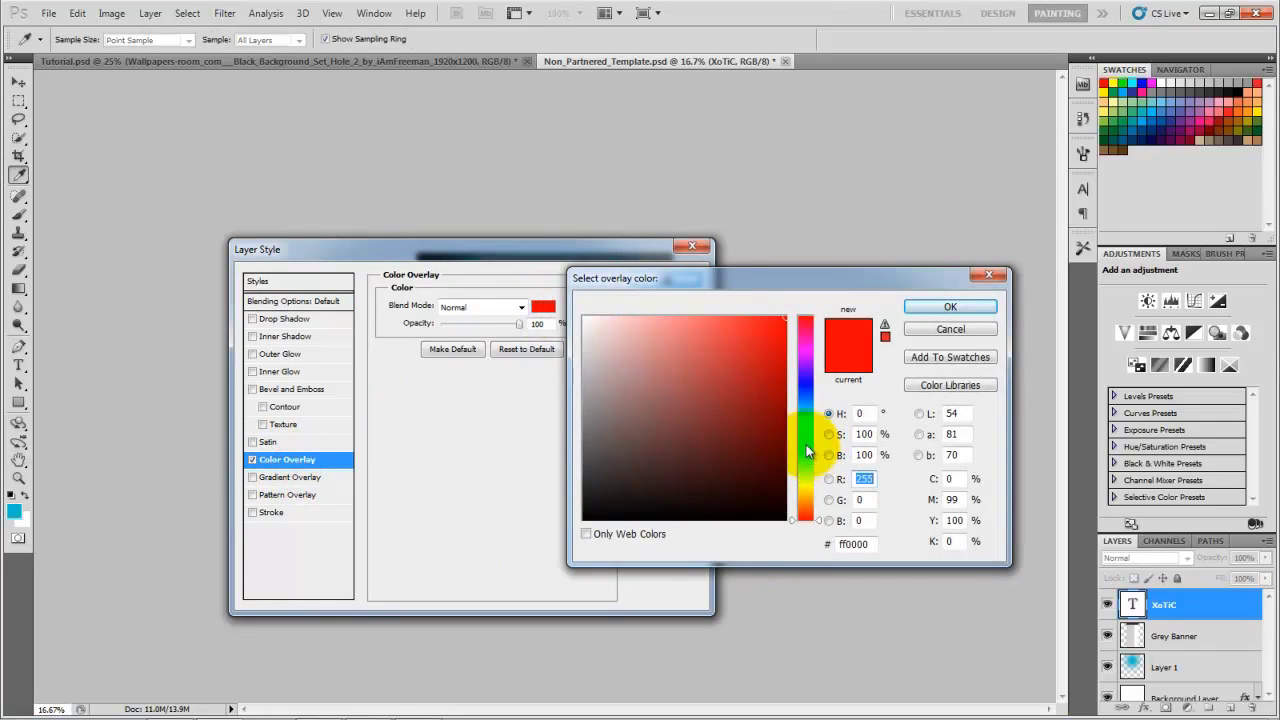
{"action": "left_click", "coordinate": [805, 442]}
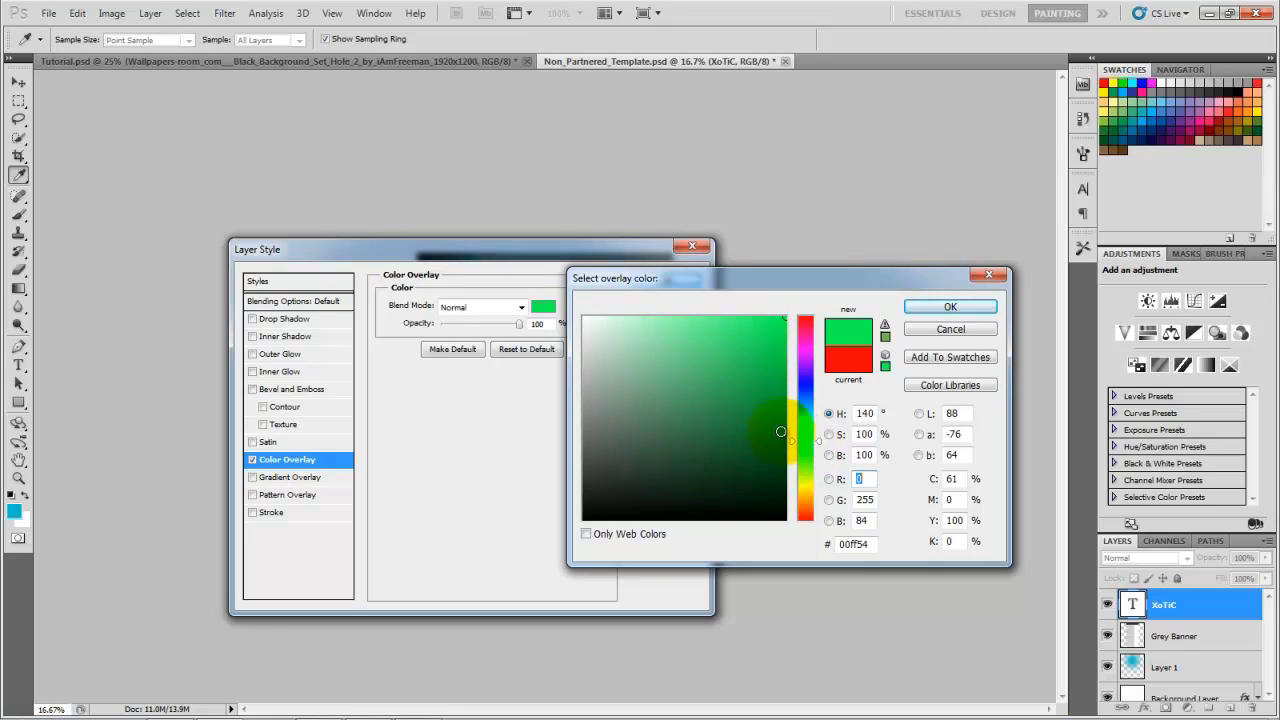
{"action": "left_click", "coordinate": [781, 431]}
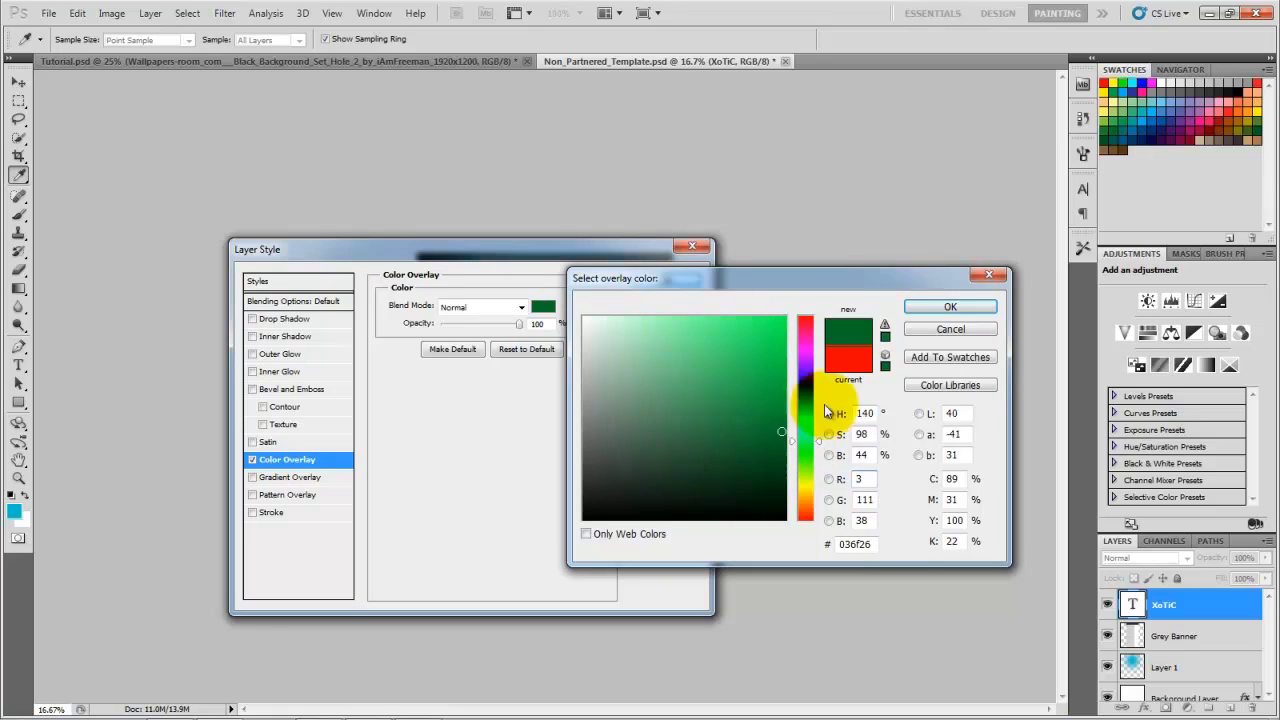
{"action": "left_click", "coordinate": [926, 307]}
{"action": "left_click", "coordinate": [669, 285]}
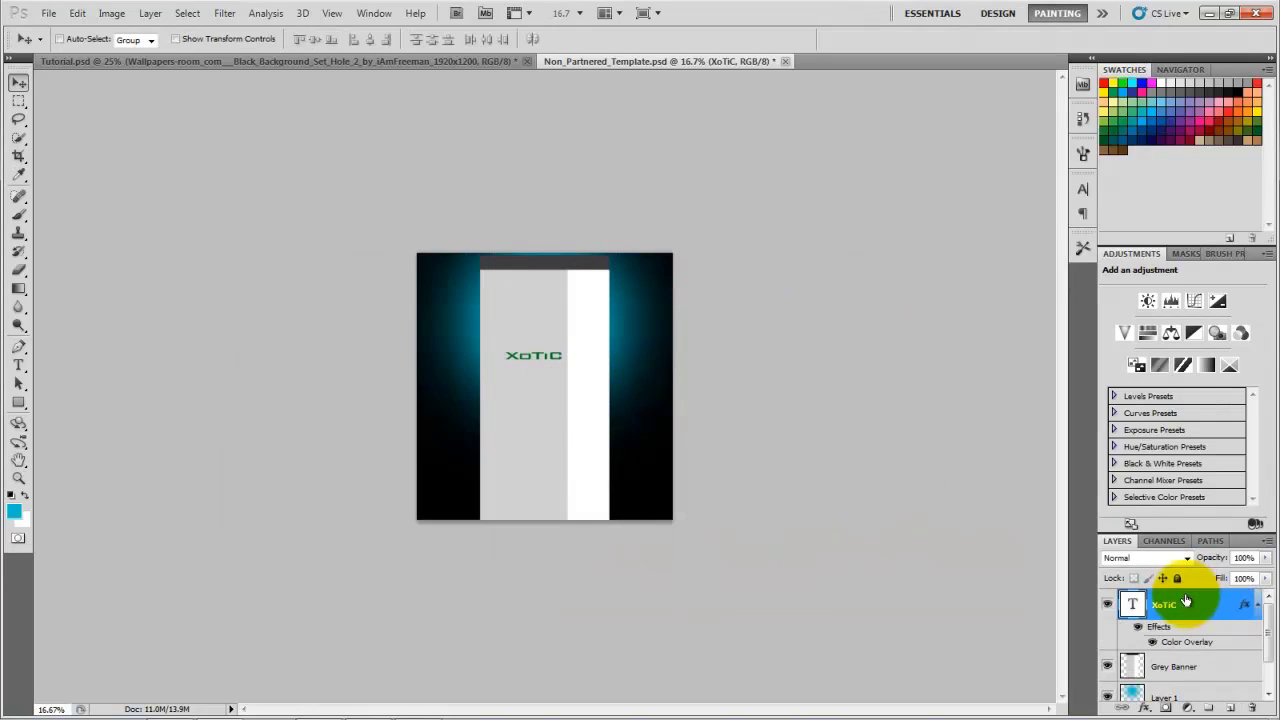
Collapse the XoTiC layer's effects list, duplicate the layer, and move the copy beneath the original.
{"action": "left_click", "coordinate": [1257, 603]}
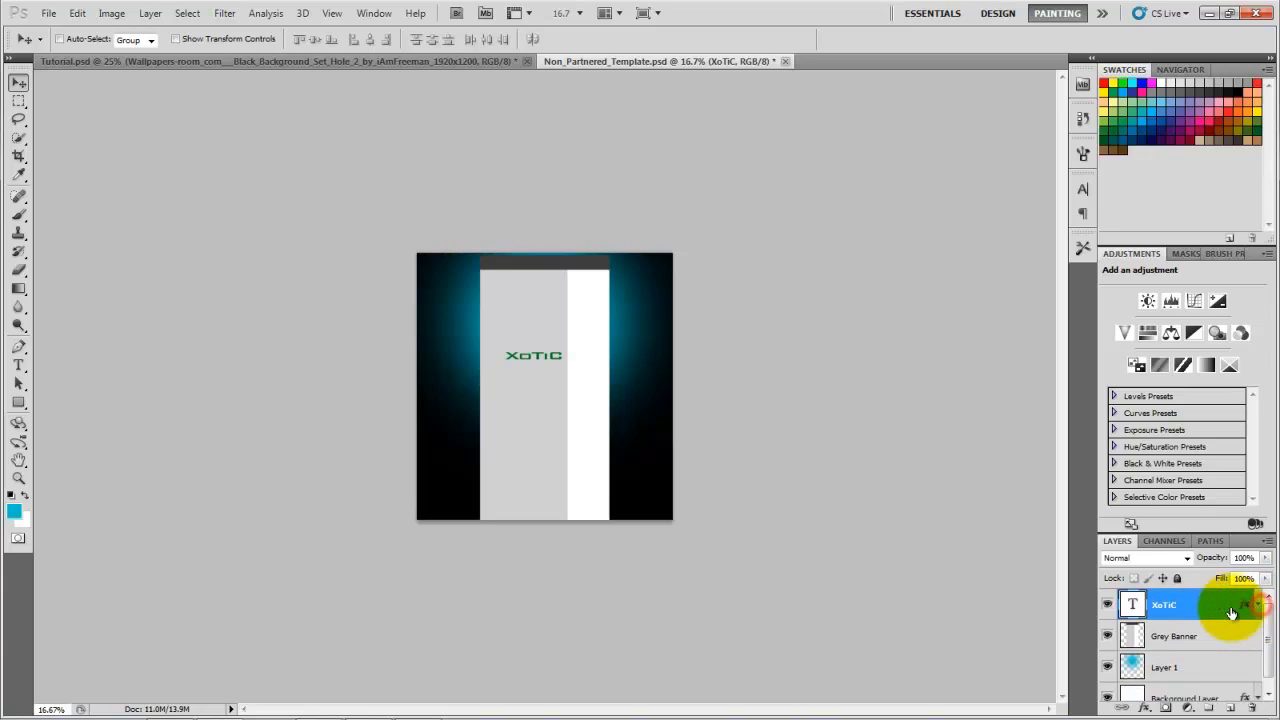
{"action": "left_click", "coordinate": [1202, 606]}
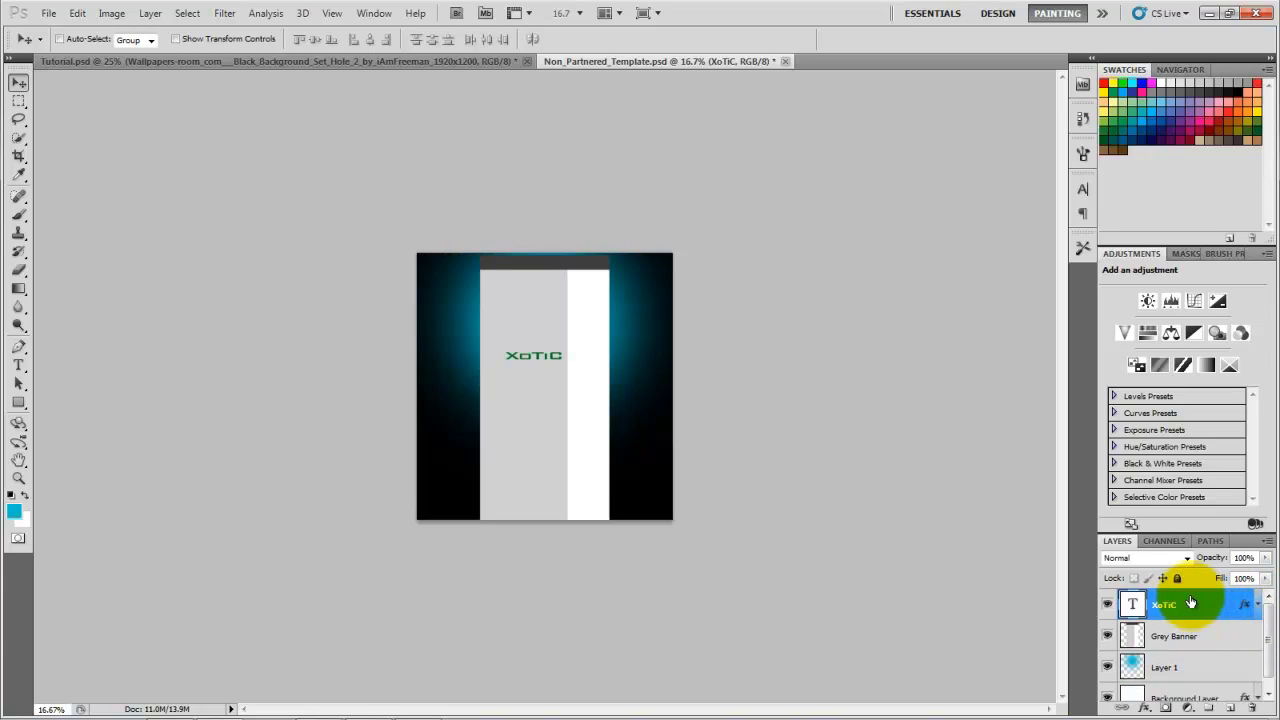
{"action": "key", "text": "ctrl+j"}
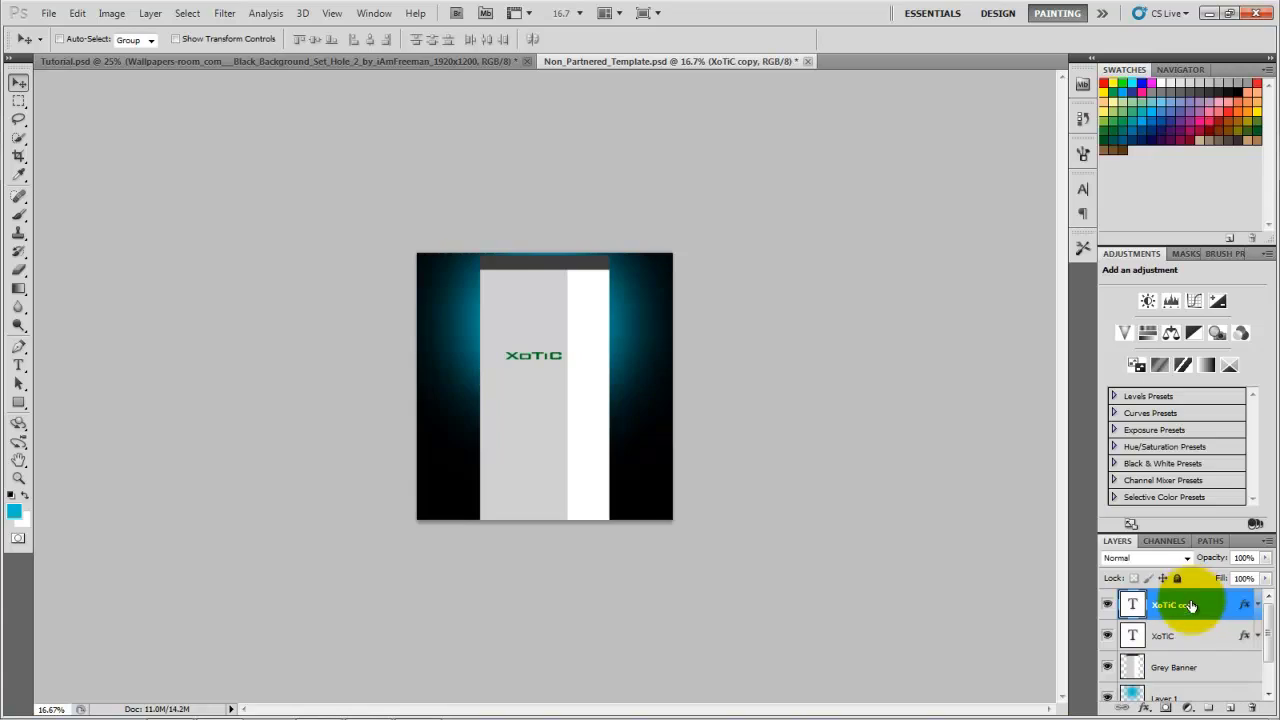
{"action": "left_click_drag", "start_coordinate": [1190, 614], "coordinate": [1185, 642]}
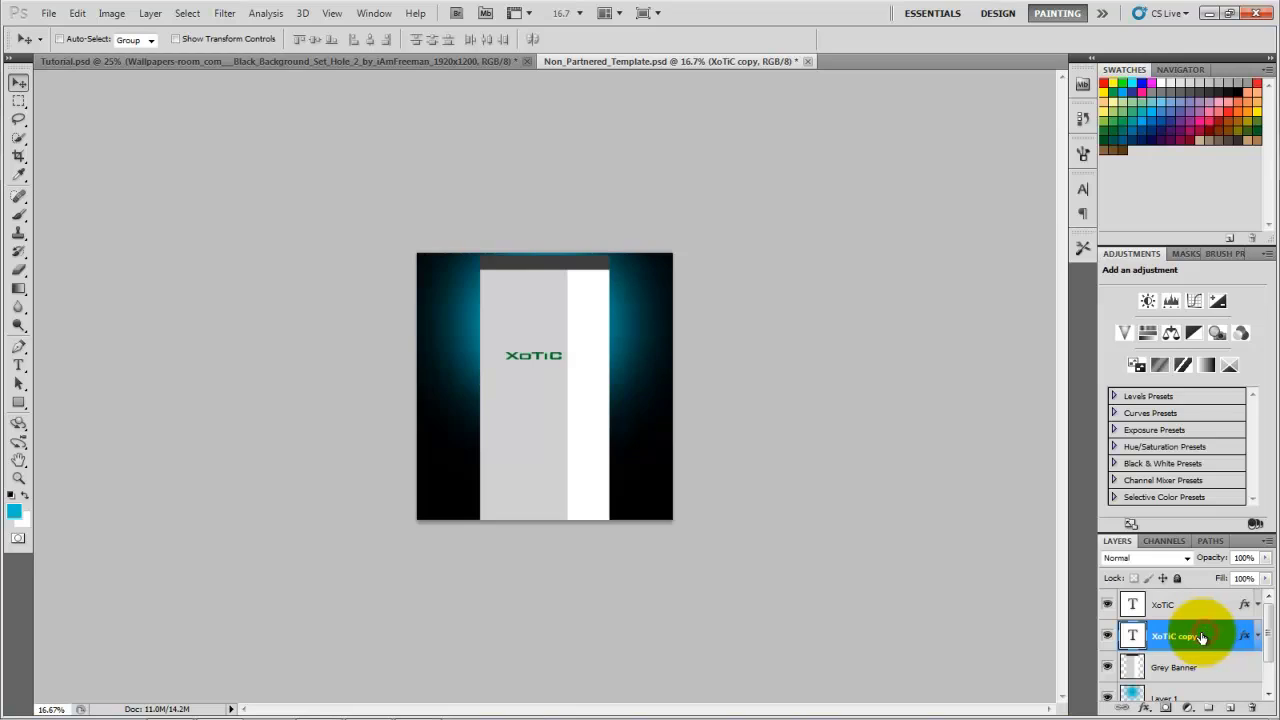
Scale the XoTiC copy layer down to about 97.28% around its center with Free Transform and apply it.
{"action": "left_click", "coordinate": [18, 478]}
{"action": "left_click", "coordinate": [511, 373]}
{"action": "left_click", "coordinate": [514, 316]}
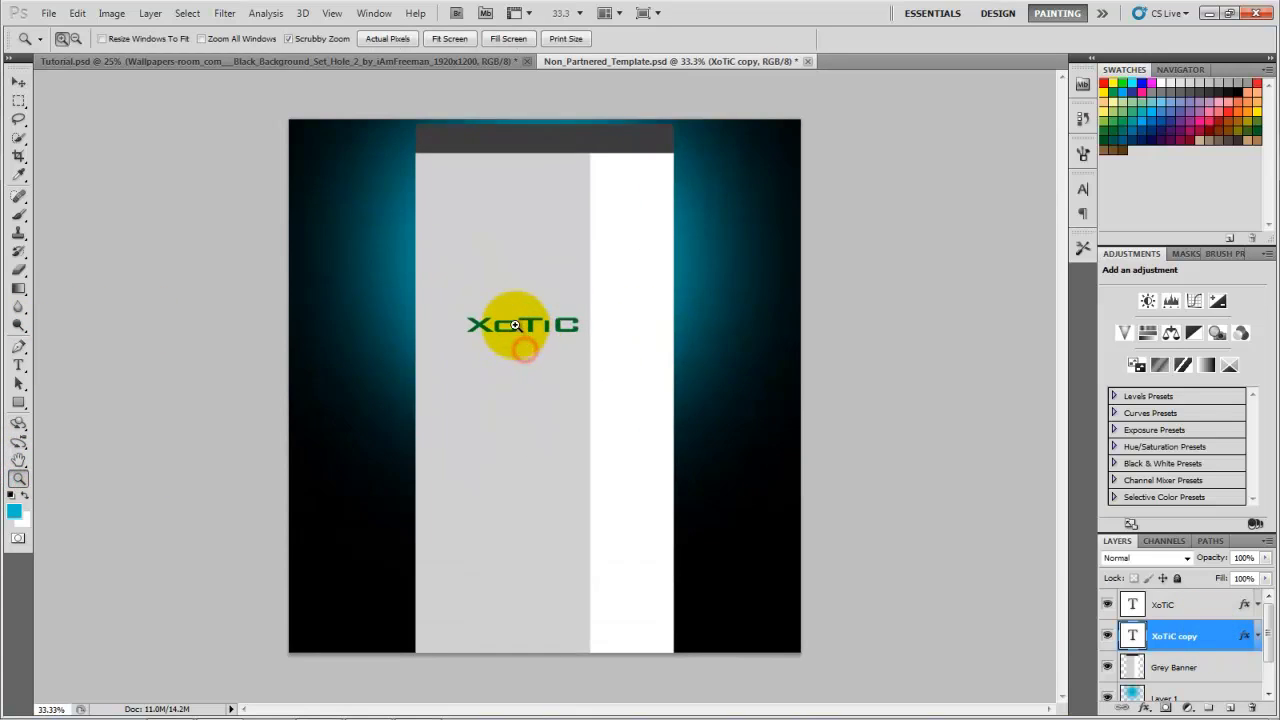
{"action": "left_click", "coordinate": [486, 306]}
{"action": "left_click", "coordinate": [426, 318]}
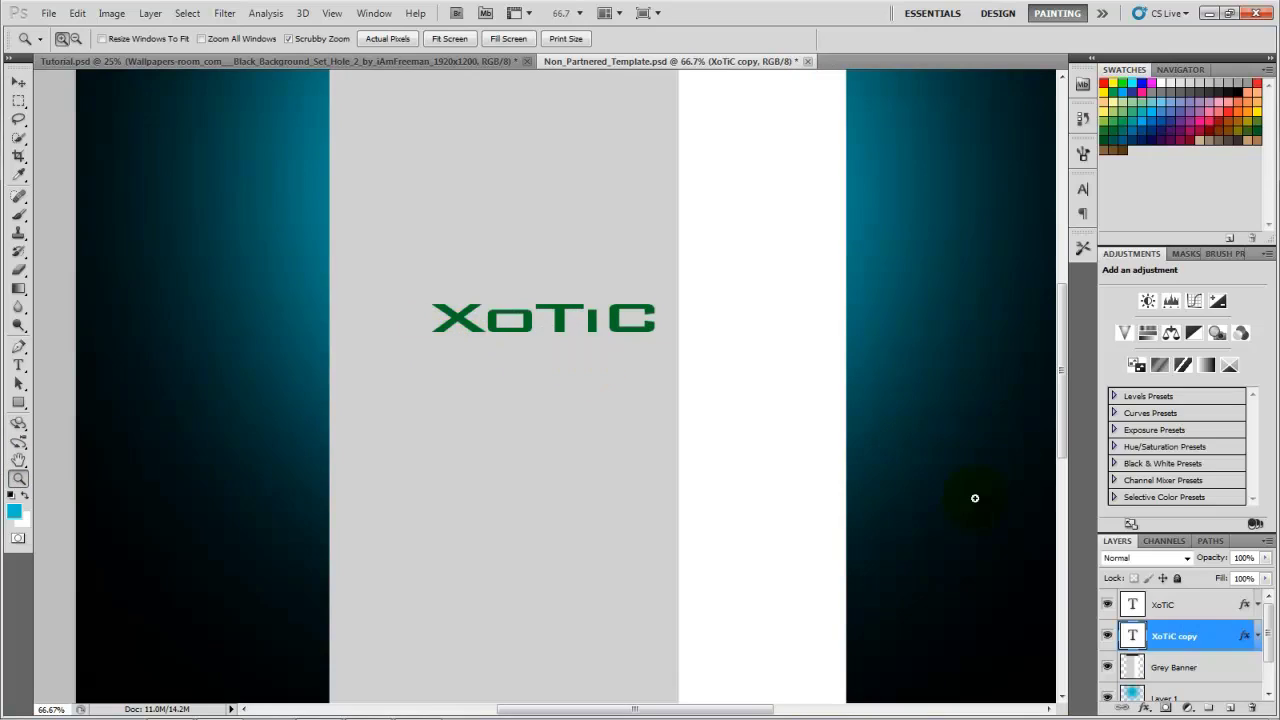
{"action": "left_click", "coordinate": [1185, 636]}
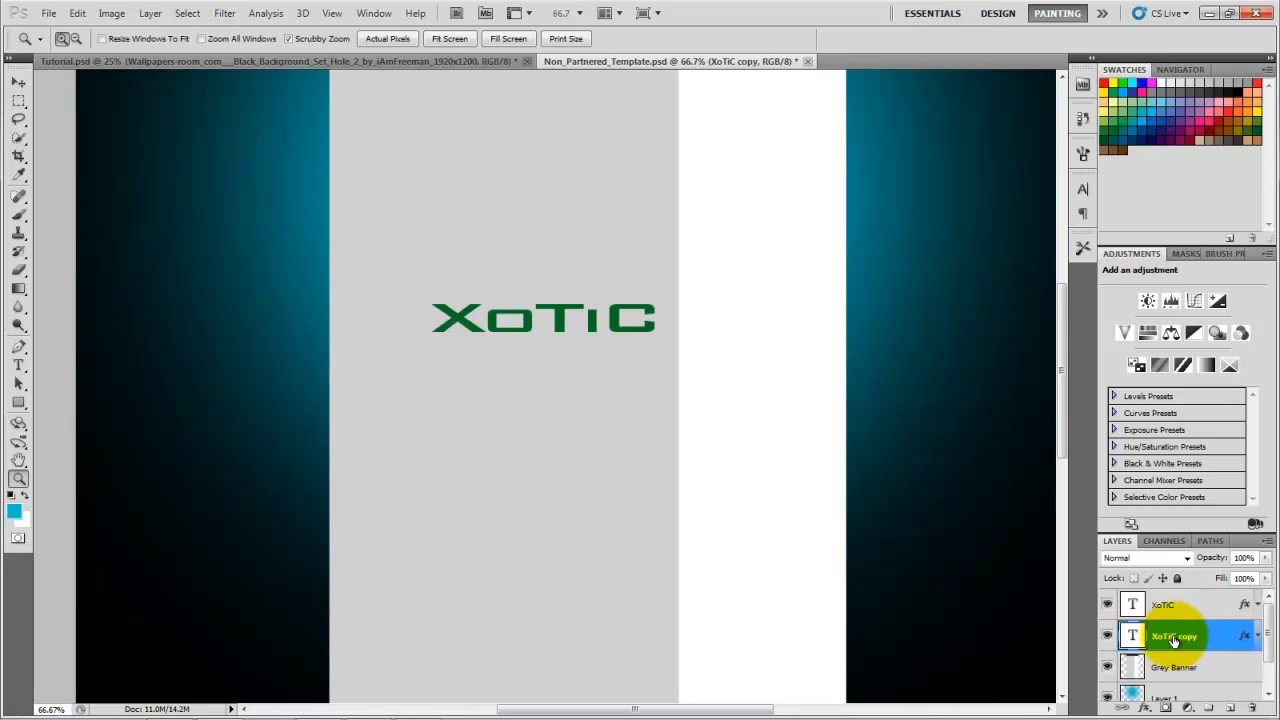
{"action": "key", "text": "ctrl+t"}
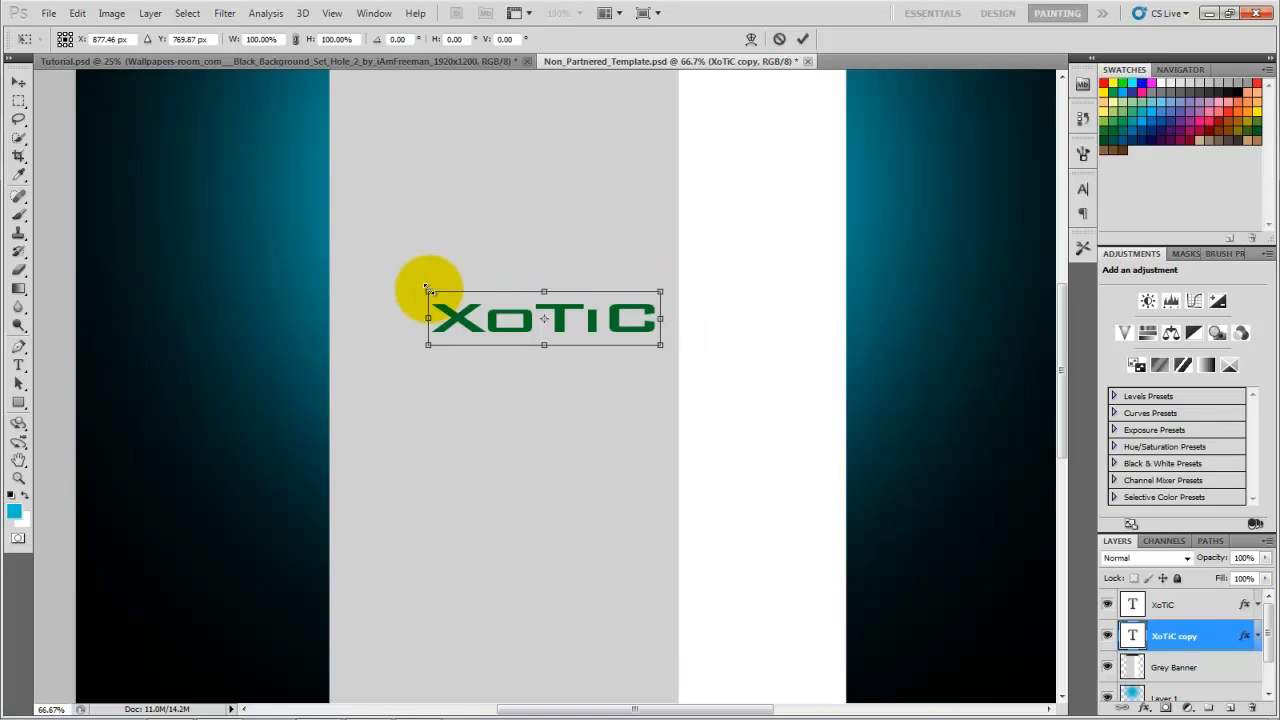
{"action": "left_click_drag", "start_coordinate": [428, 290], "coordinate": [429, 291]}
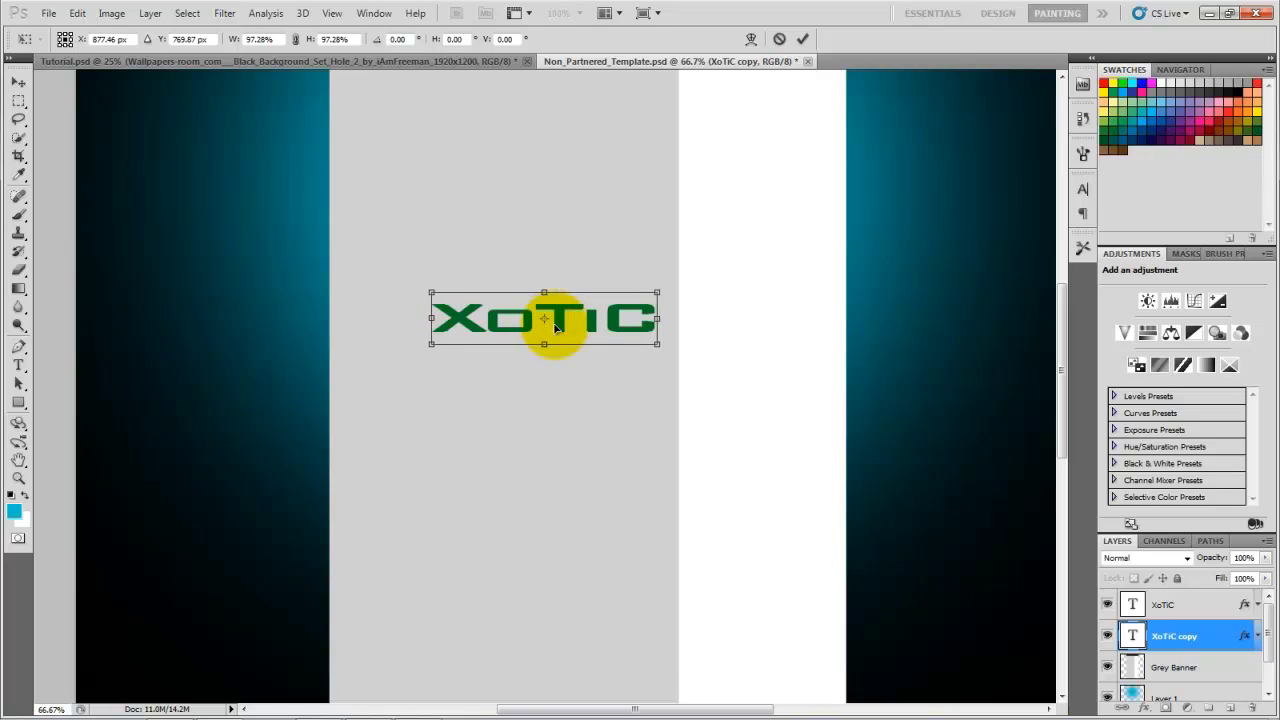
{"action": "left_click", "coordinate": [18, 81]}
{"action": "left_click", "coordinate": [285, 281]}
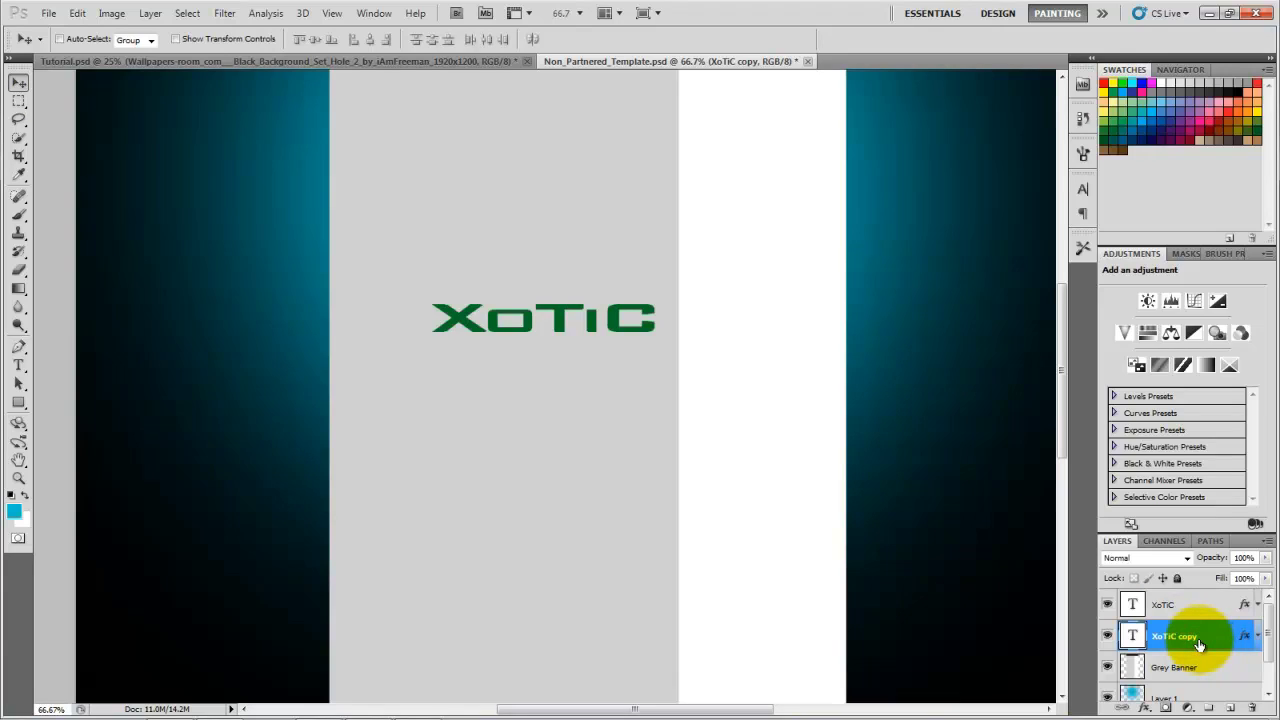
Duplicate the XoTiC copy layer, then scale the lower copy to 97% around its center with Free Transform and apply it.
{"action": "key", "text": "ctrl+j"}
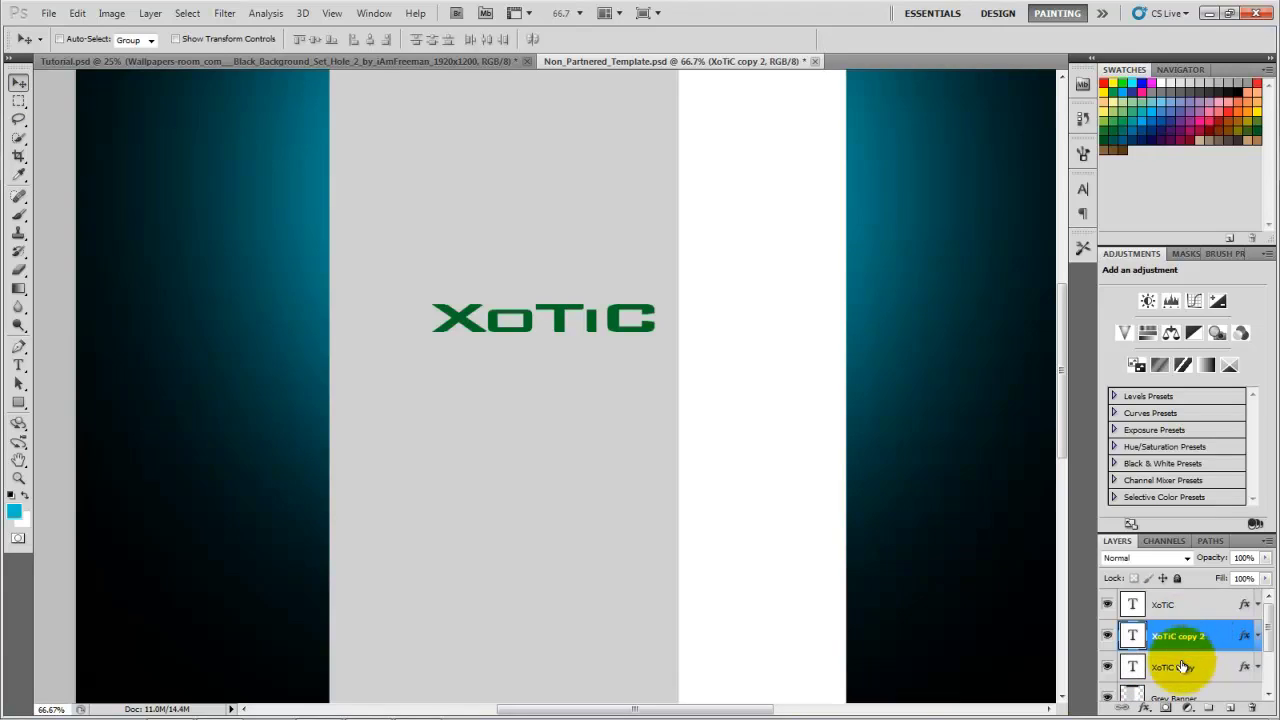
{"action": "left_click", "coordinate": [1172, 667]}
{"action": "key", "text": "ctrl+t"}
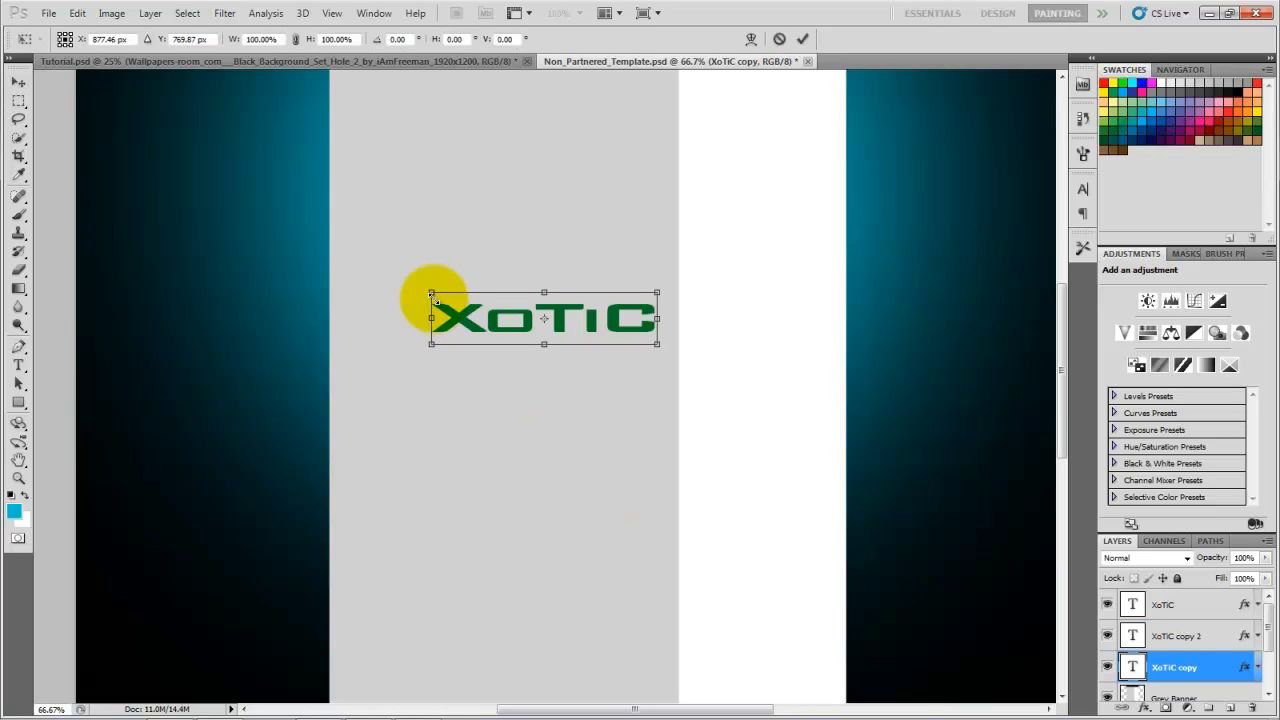
{"action": "left_click_drag", "start_coordinate": [430, 291], "coordinate": [434, 294]}
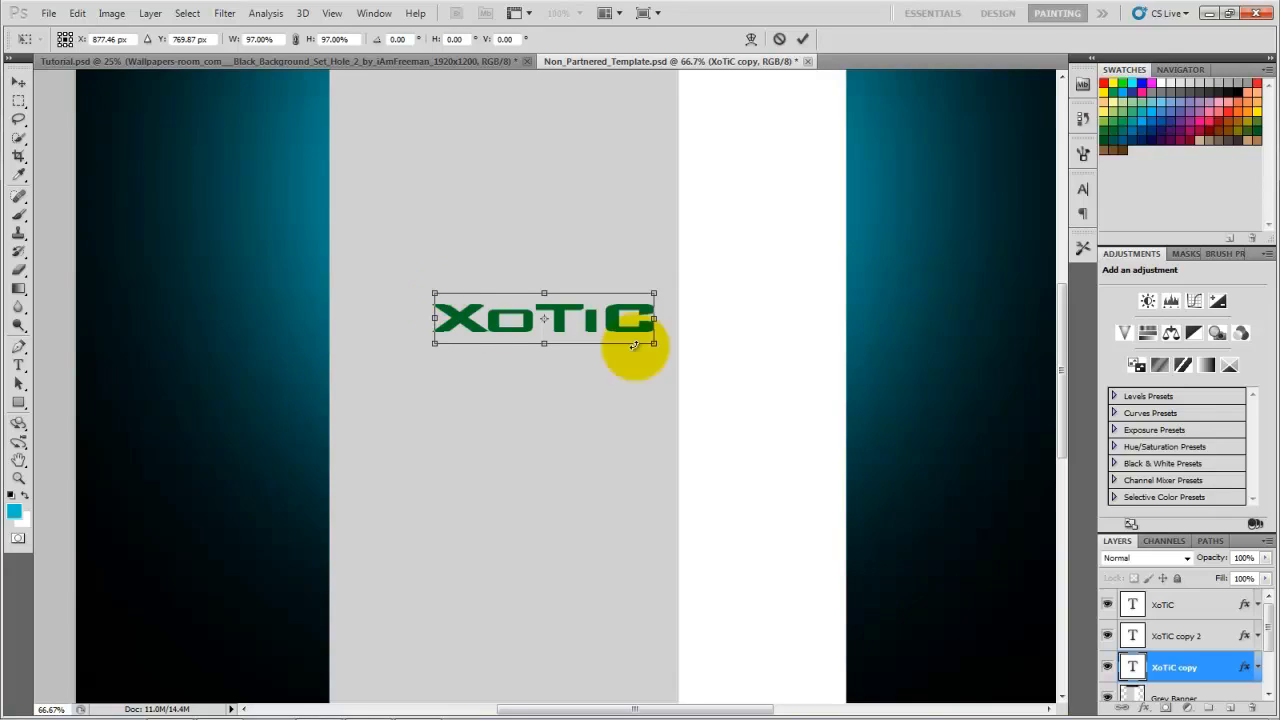
{"action": "left_click", "coordinate": [22, 84]}
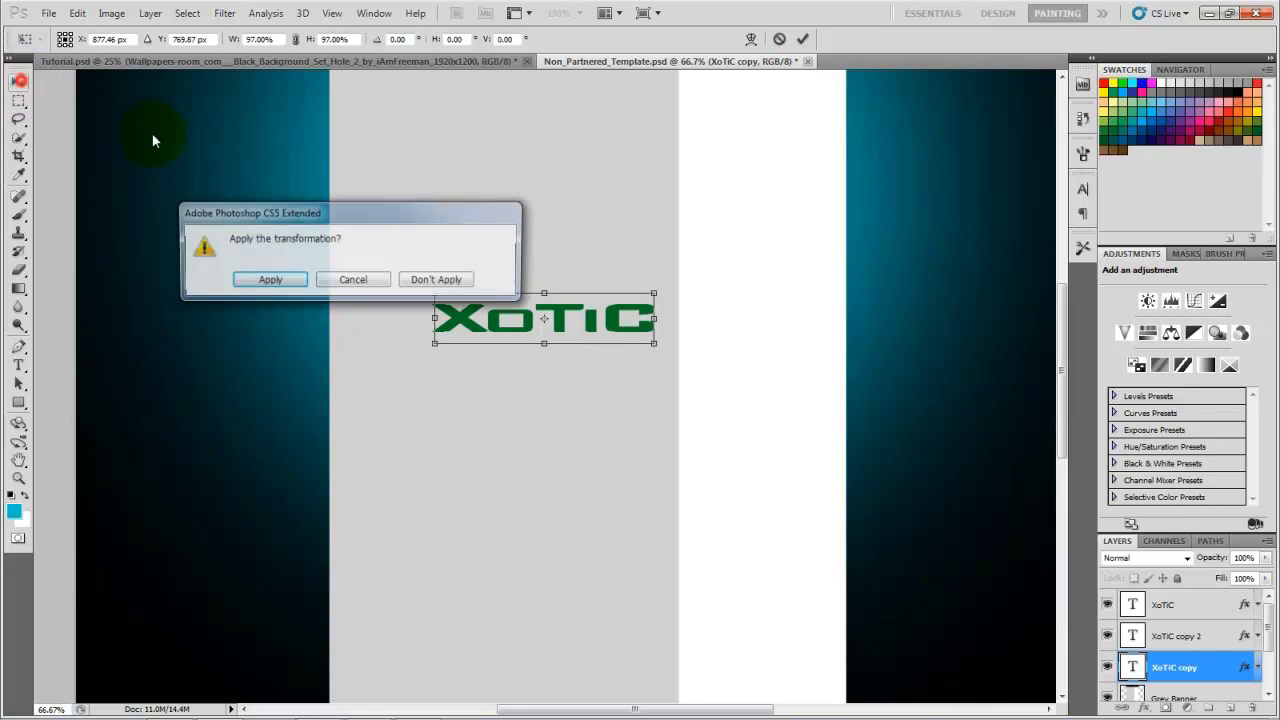
{"action": "left_click", "coordinate": [274, 277]}
Rasterize the XoTiC copy and XoTiC copy 2 type layers and merge them into one layer.
{"action": "left_click", "coordinate": [1190, 636], "text": "shift"}
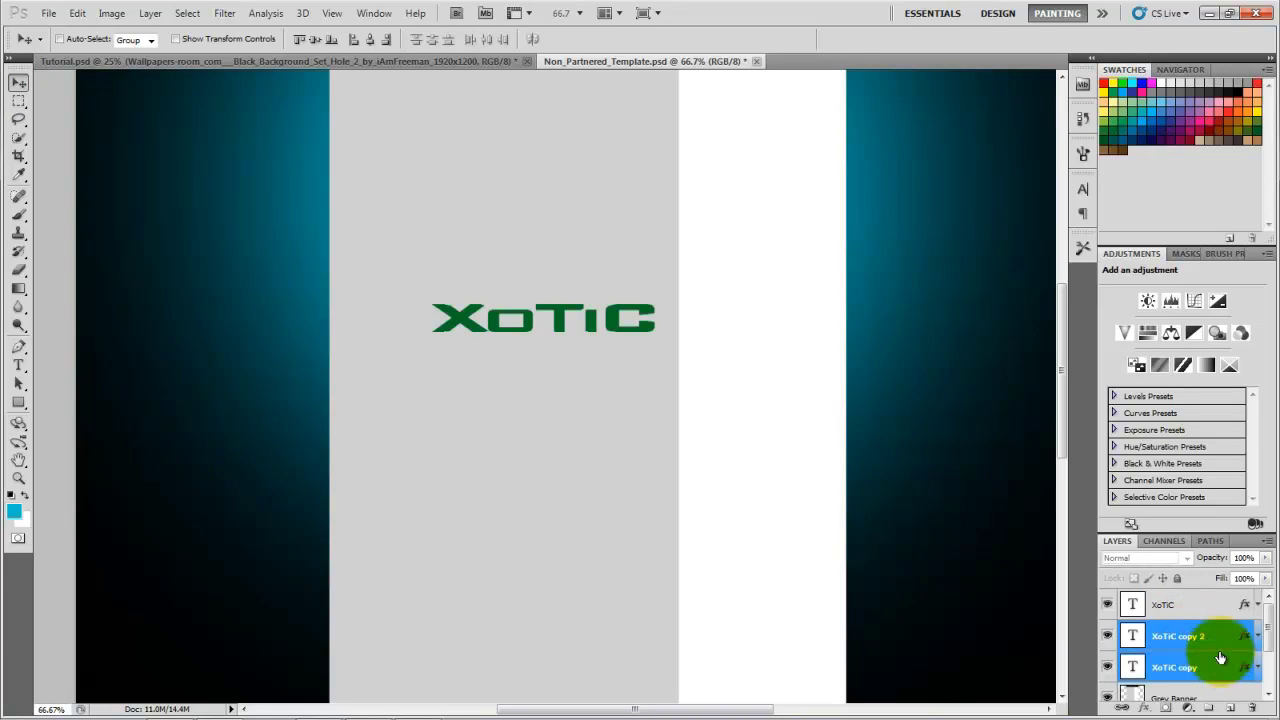
{"action": "right_click", "coordinate": [1218, 660]}
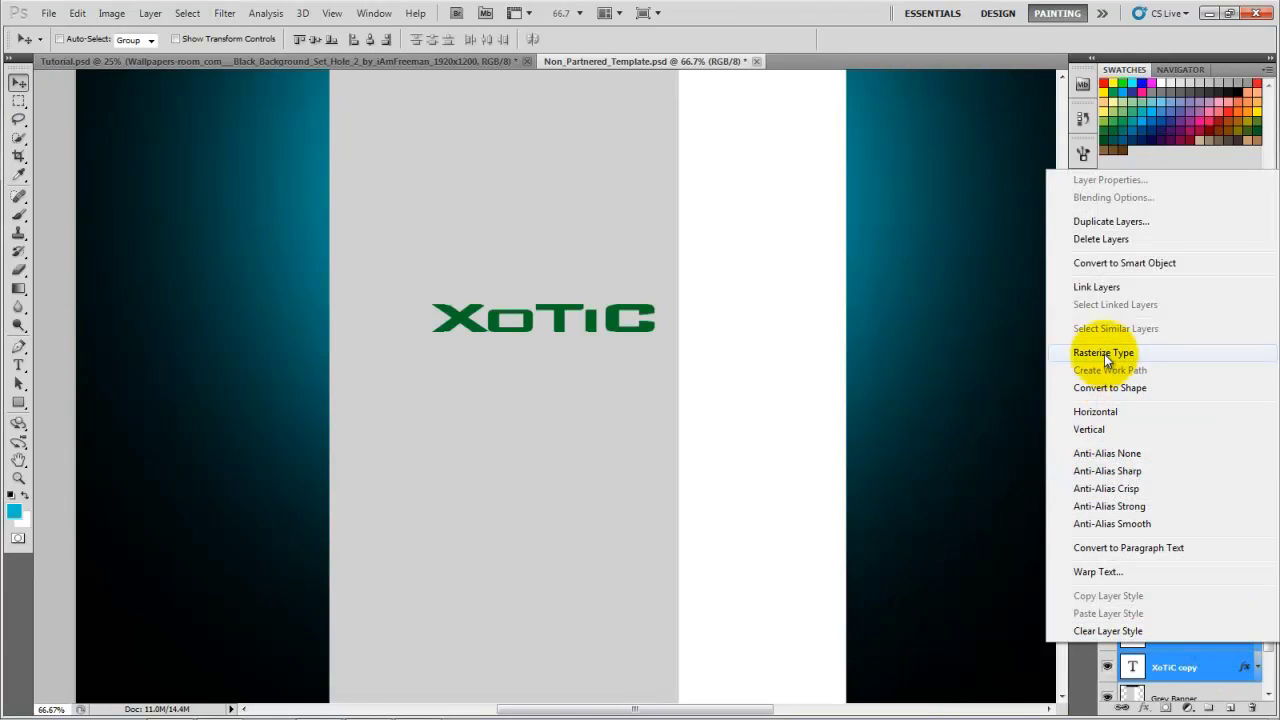
{"action": "left_click", "coordinate": [1104, 353]}
{"action": "right_click", "coordinate": [1176, 653]}
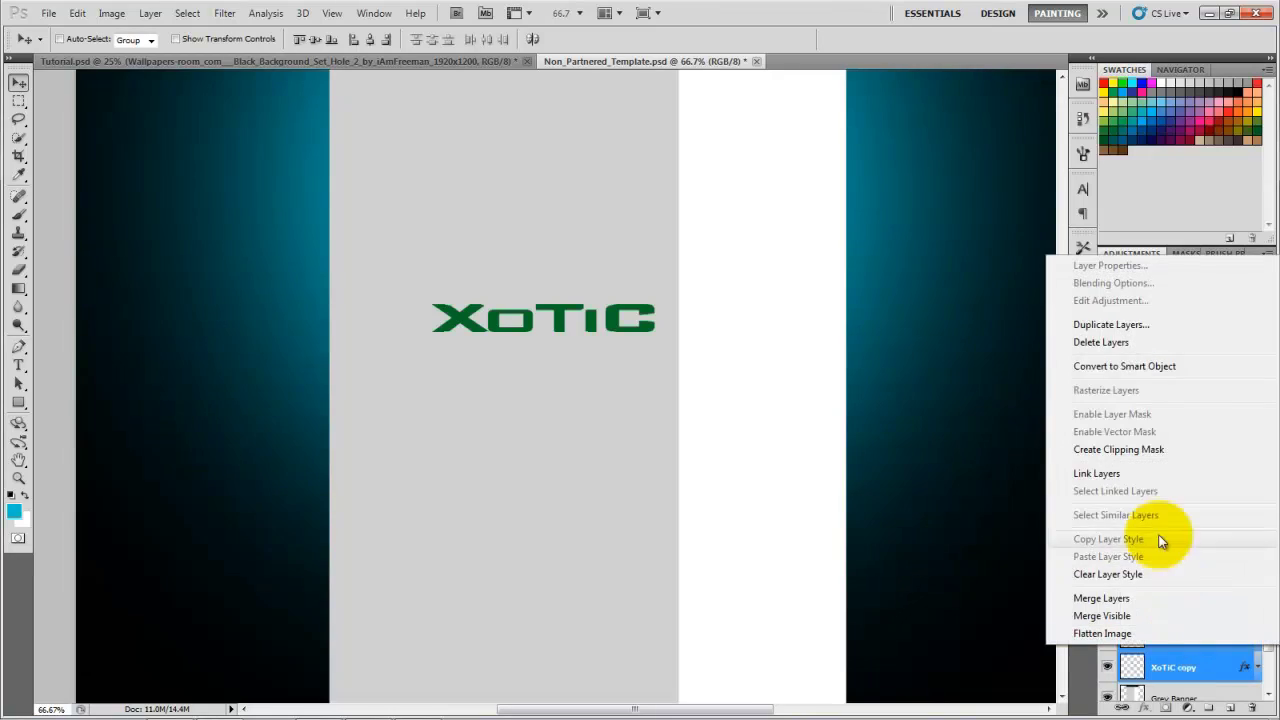
{"action": "left_click", "coordinate": [1101, 600]}
Apply a black color overlay at 60% opacity to the merged XoTiC copy 2 layer and collapse its effects list.
{"action": "double_click", "coordinate": [1222, 636]}
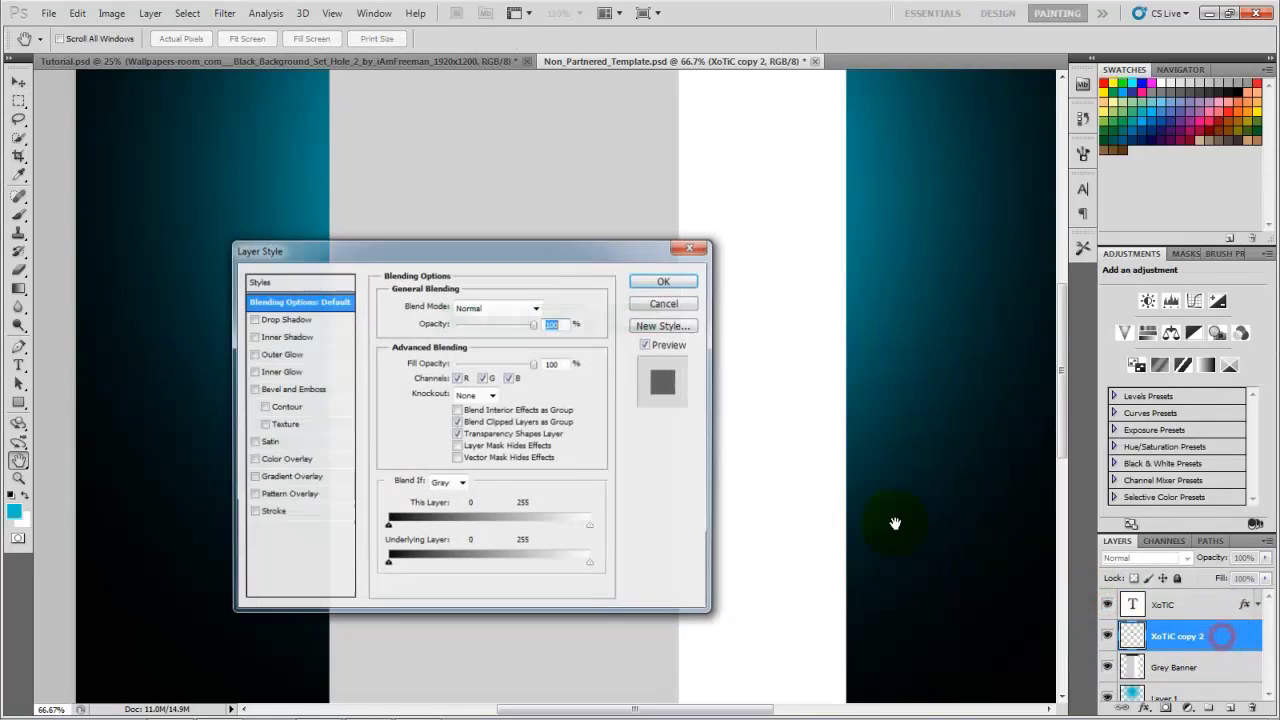
{"action": "left_click", "coordinate": [282, 462]}
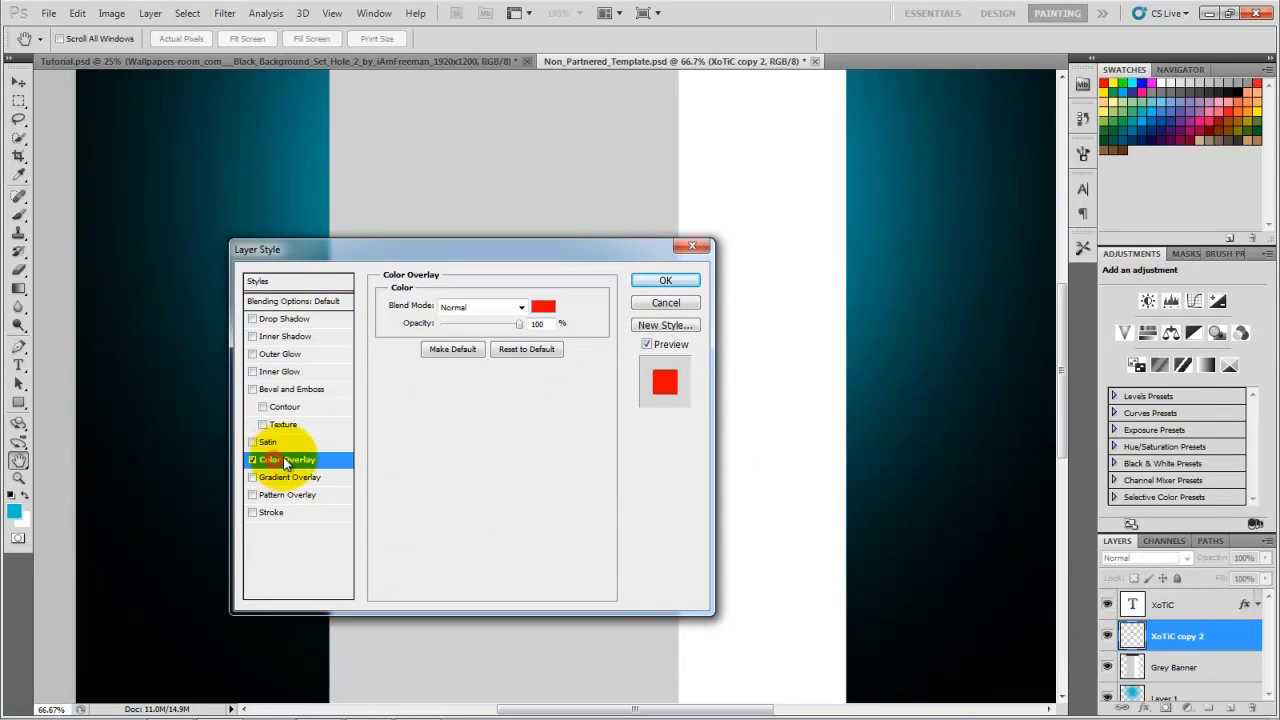
{"action": "left_click", "coordinate": [543, 307]}
{"action": "left_click_drag", "start_coordinate": [716, 425], "coordinate": [549, 523]}
{"action": "left_click", "coordinate": [945, 307]}
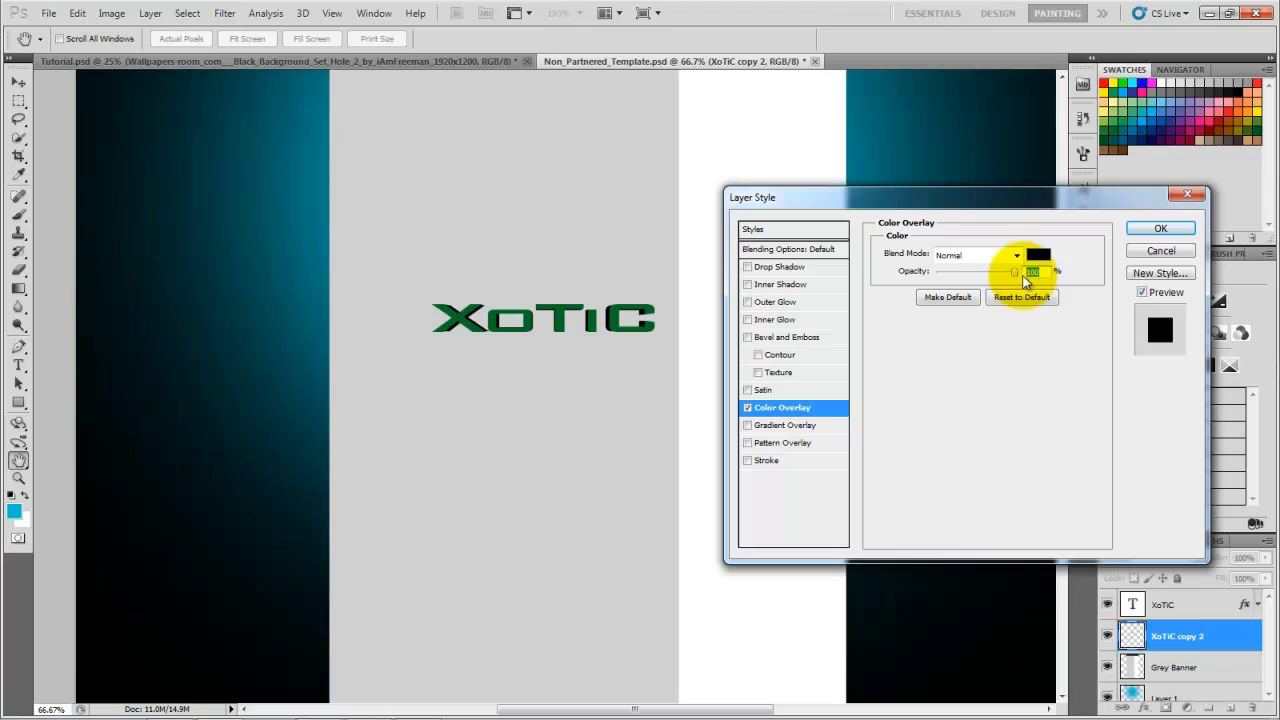
{"action": "type", "text": "60"}
{"action": "left_click", "coordinate": [1146, 228]}
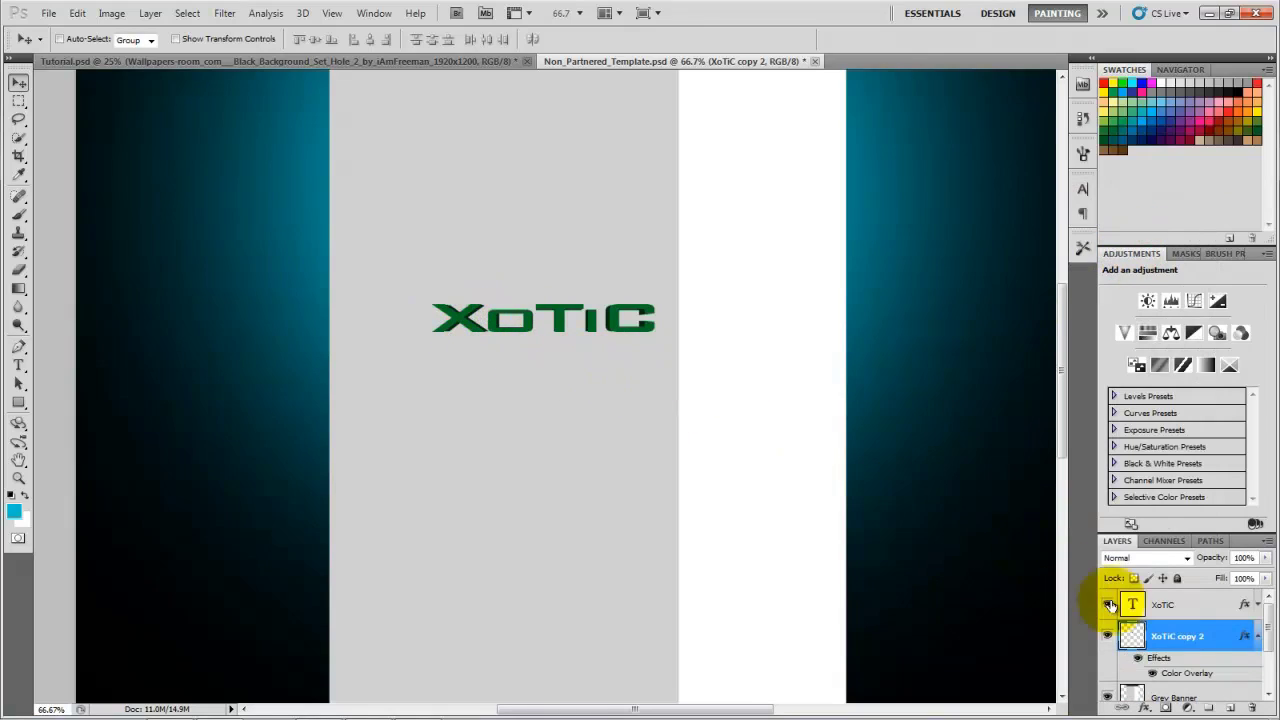
{"action": "left_click", "coordinate": [1256, 636]}
Add a black outer glow to the XoTiC copy 2 layer with Normal blend mode and a size of 10 px.
{"action": "double_click", "coordinate": [1216, 636]}
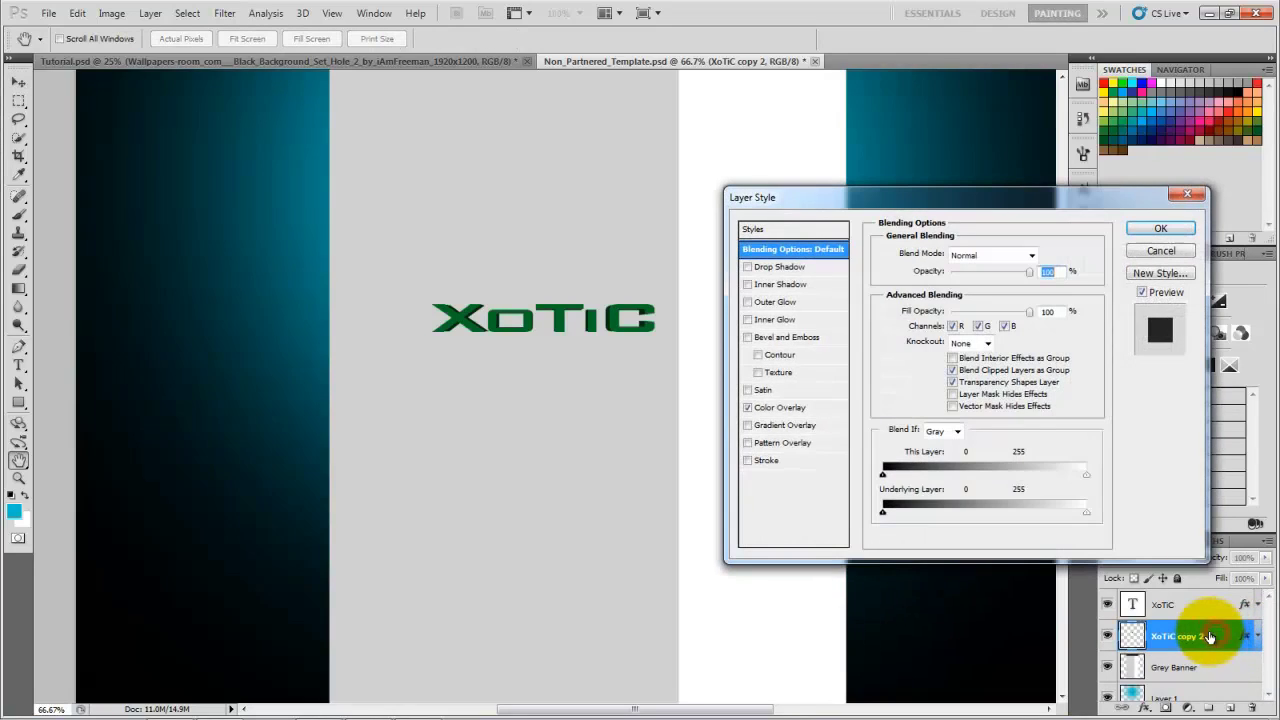
{"action": "left_click", "coordinate": [775, 302]}
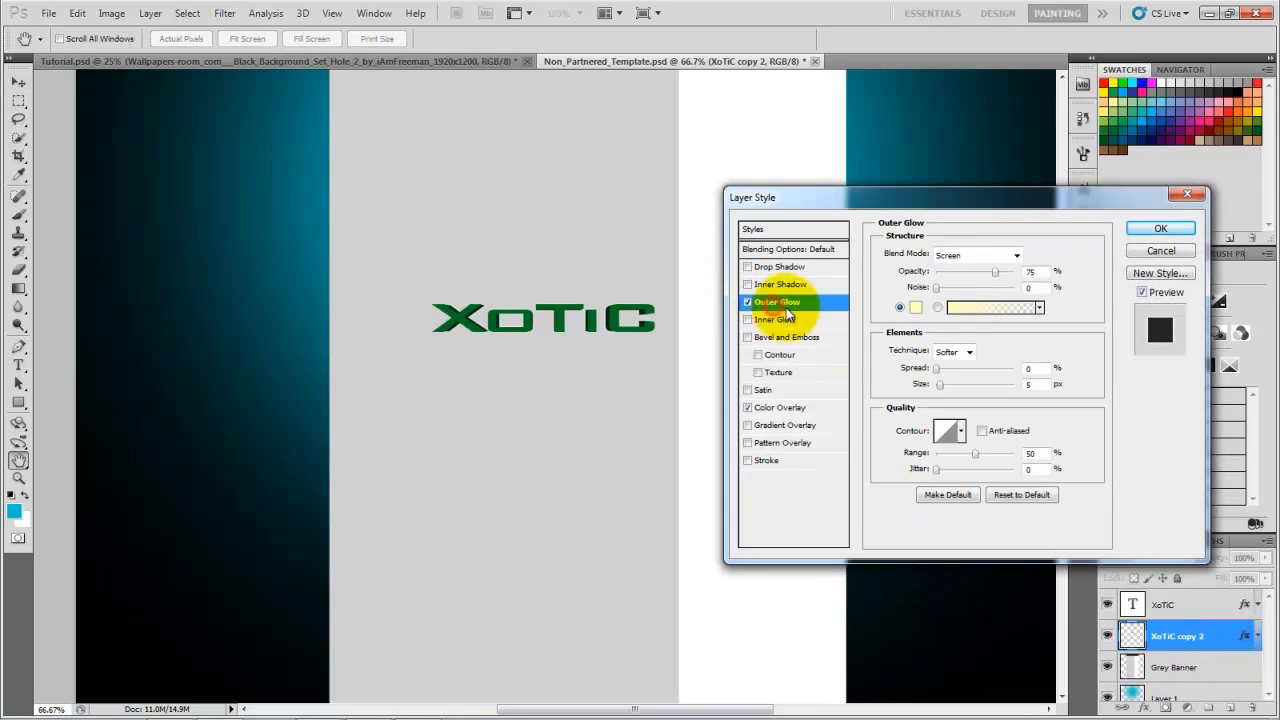
{"action": "left_click", "coordinate": [914, 308]}
{"action": "left_click_drag", "start_coordinate": [712, 363], "coordinate": [478, 599]}
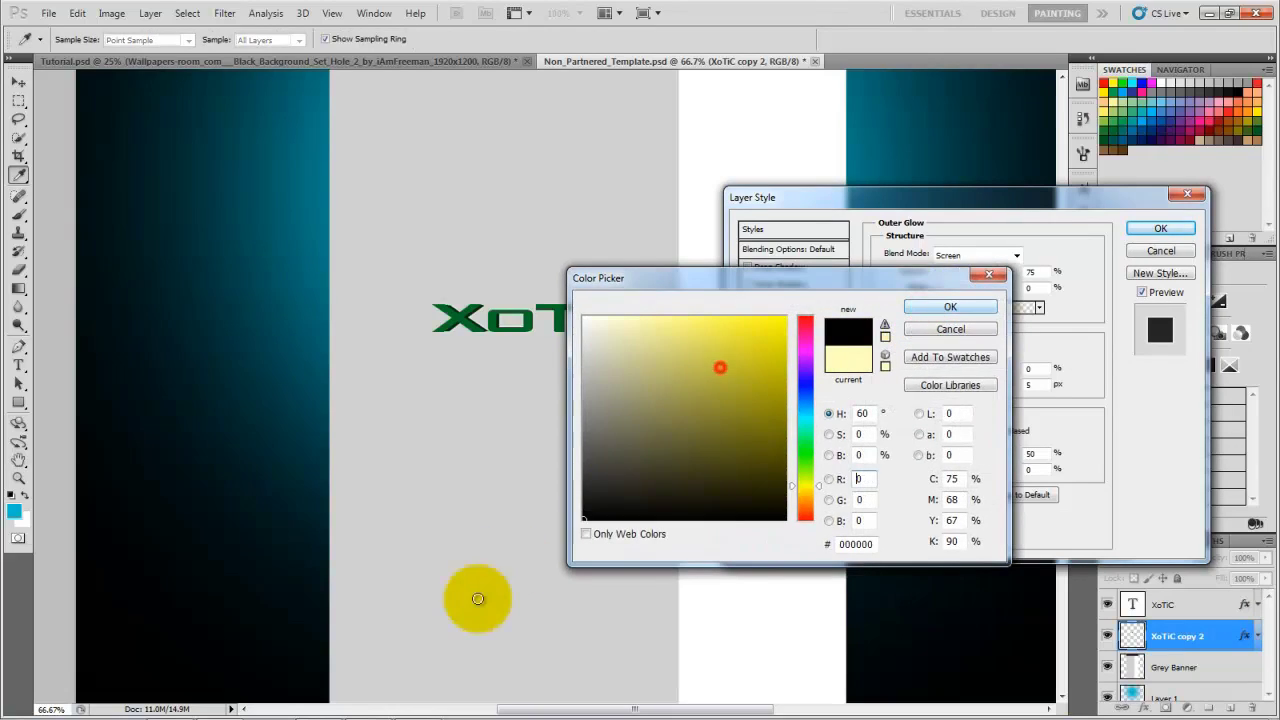
{"action": "left_click", "coordinate": [932, 309]}
{"action": "left_click", "coordinate": [1016, 255]}
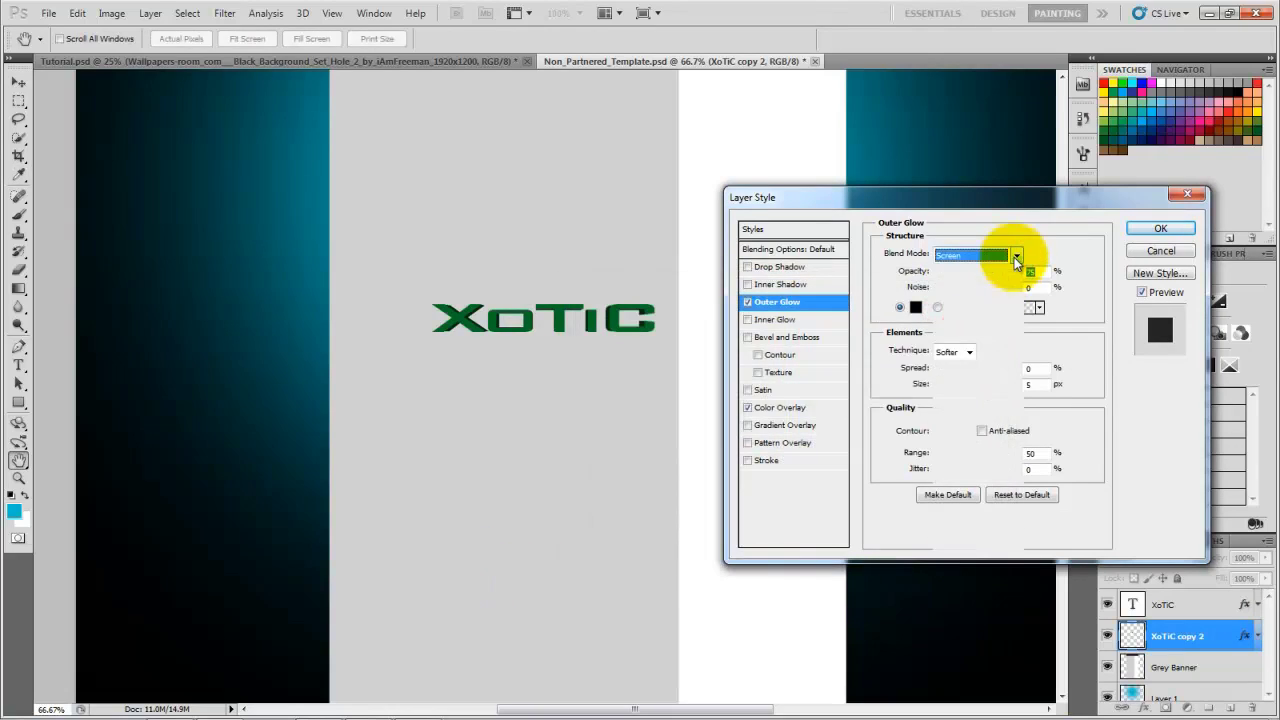
{"action": "left_click", "coordinate": [975, 260]}
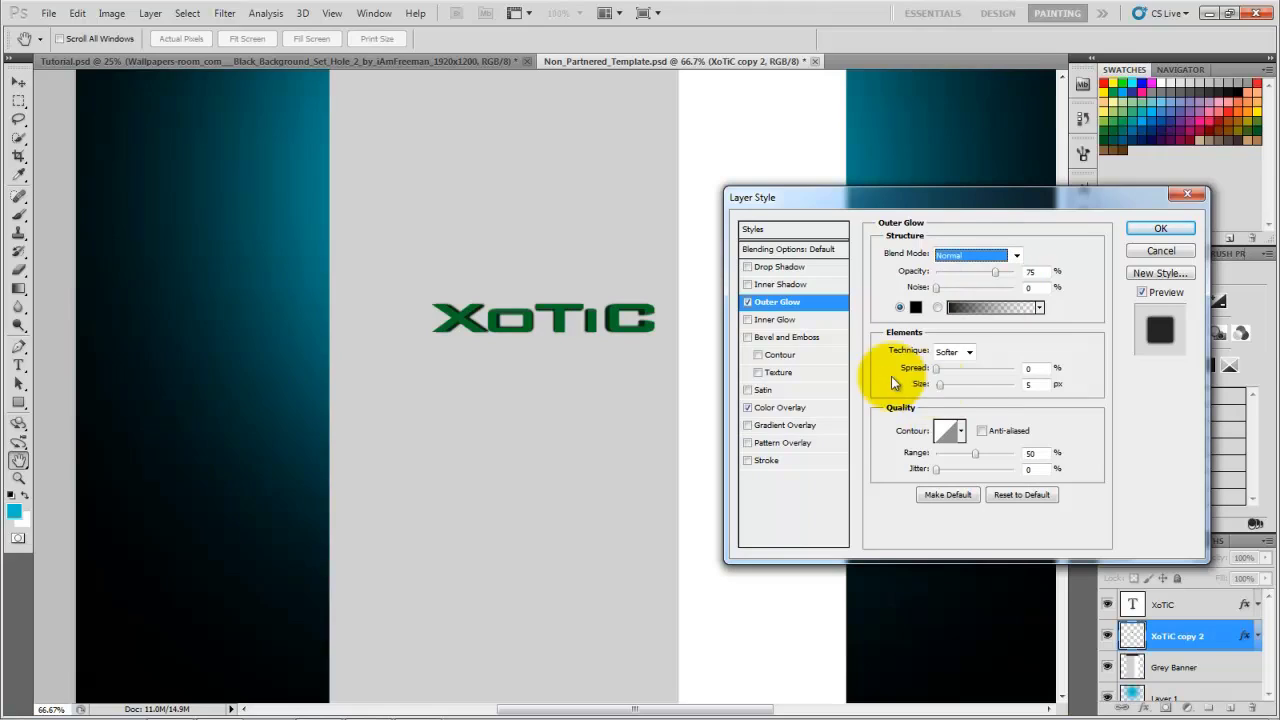
{"action": "left_click", "coordinate": [1028, 384]}
{"action": "type", "text": "10"}
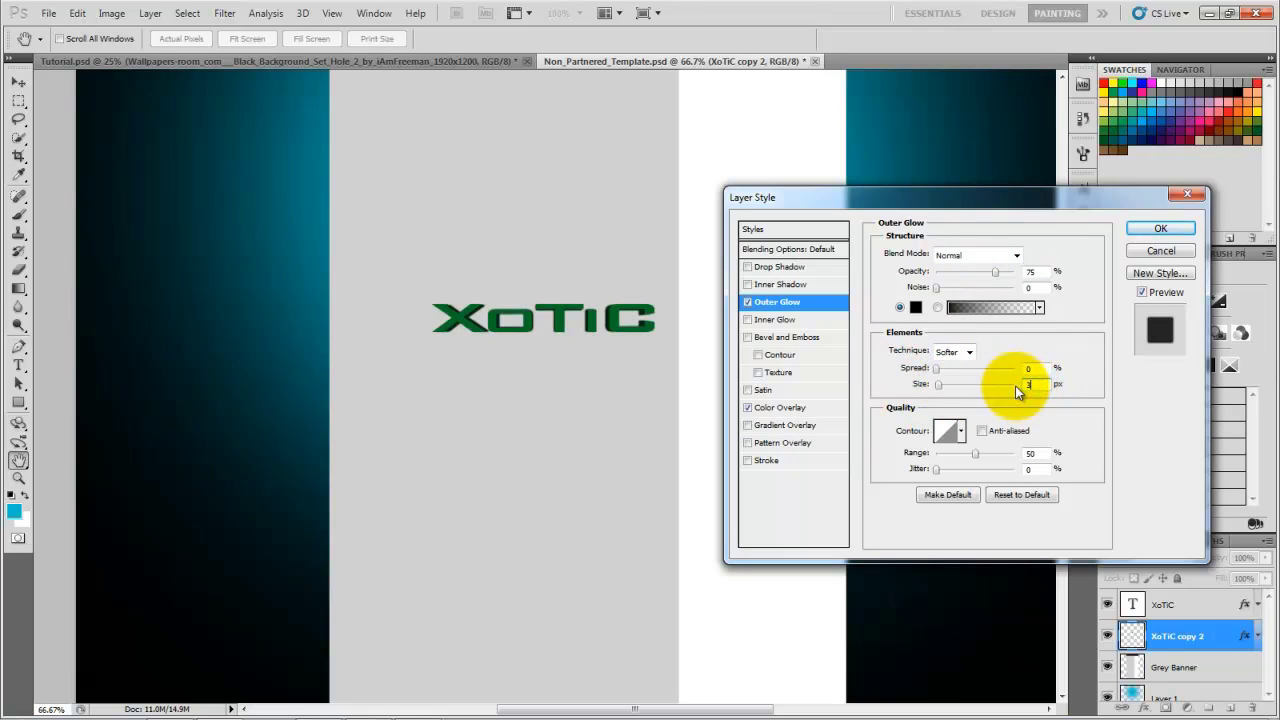
{"action": "key", "text": "Return"}
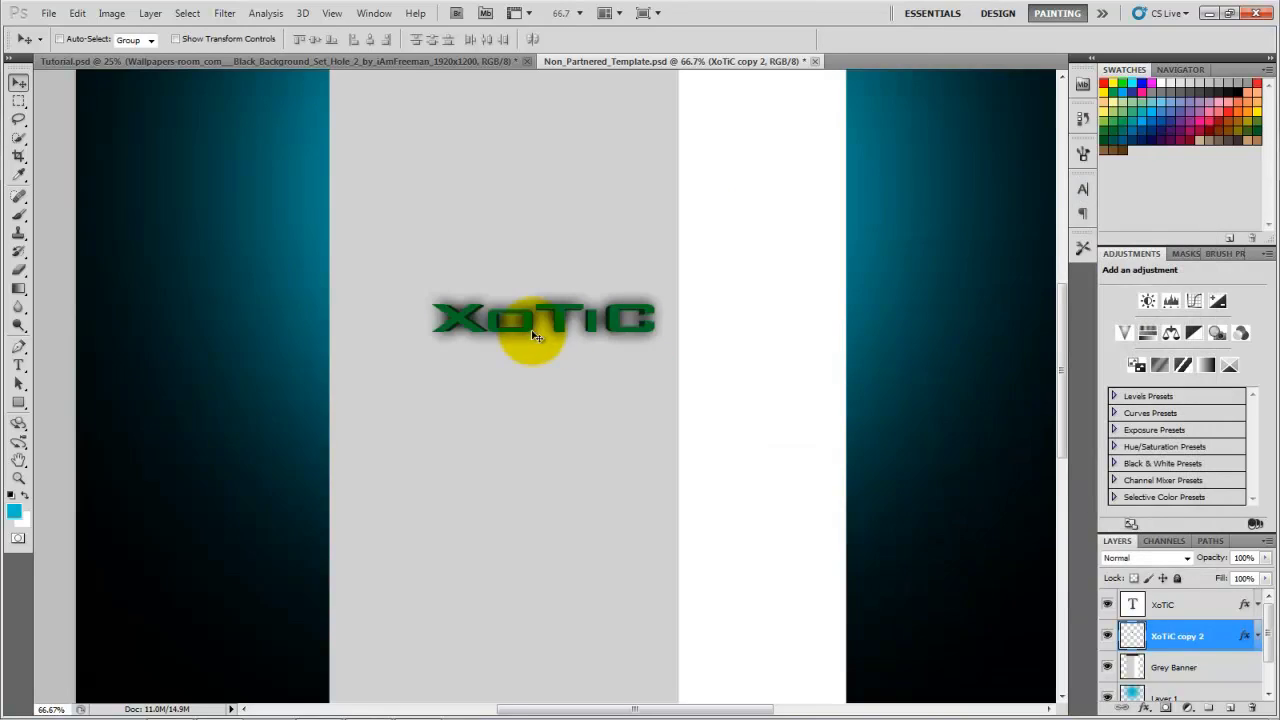
Add a white inner glow to the XoTiC text layer with Overlay blend mode and a size of 2 px.
{"action": "left_click", "coordinate": [1193, 612]}
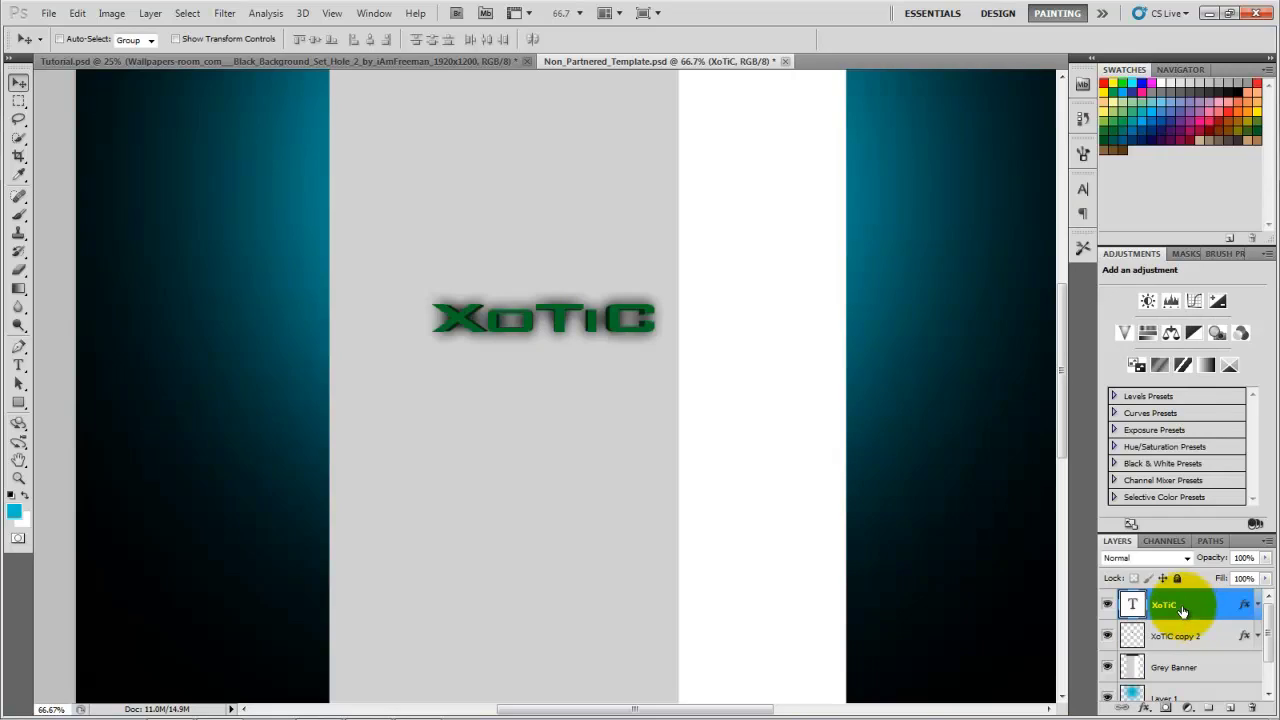
{"action": "double_click", "coordinate": [1182, 611]}
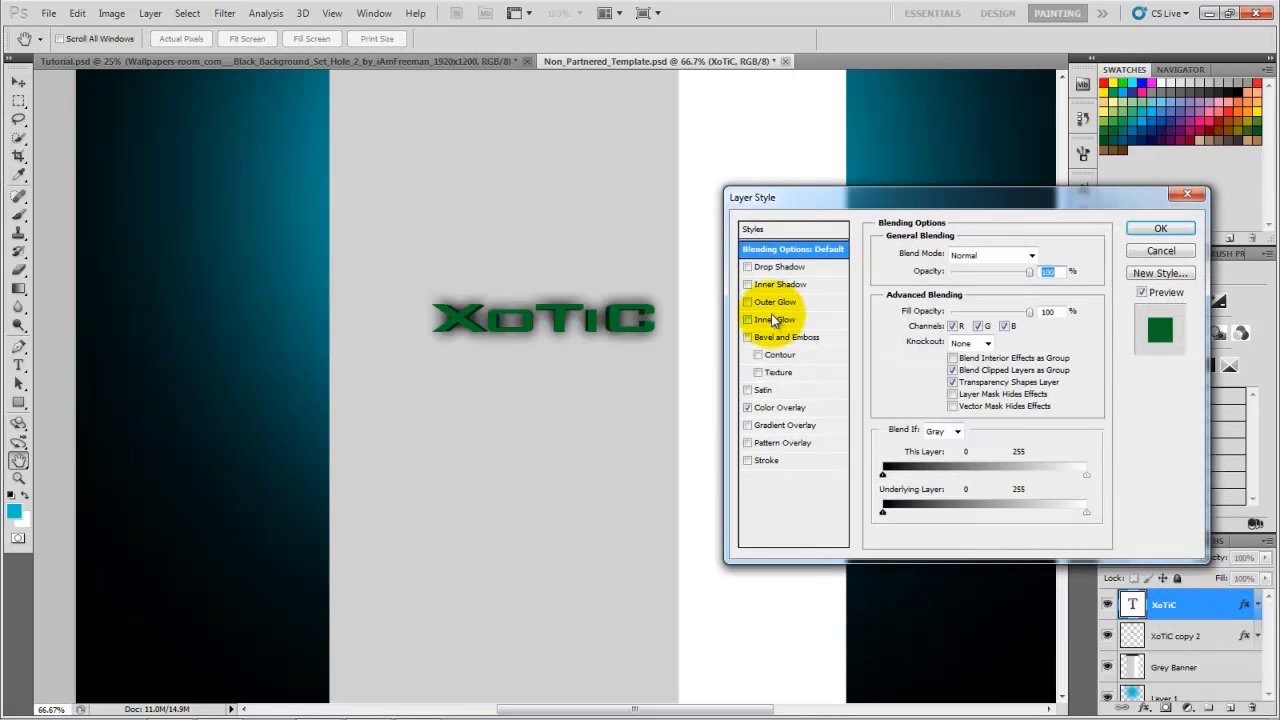
{"action": "left_click", "coordinate": [766, 321]}
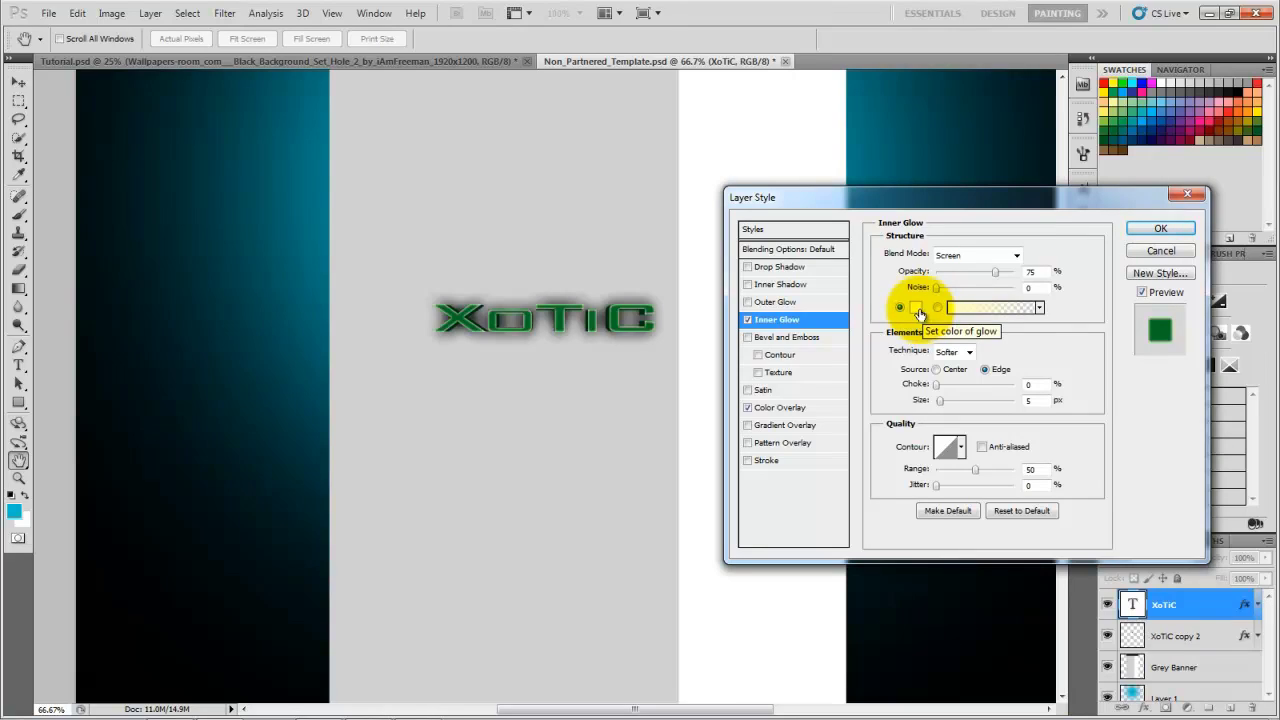
{"action": "left_click", "coordinate": [917, 309]}
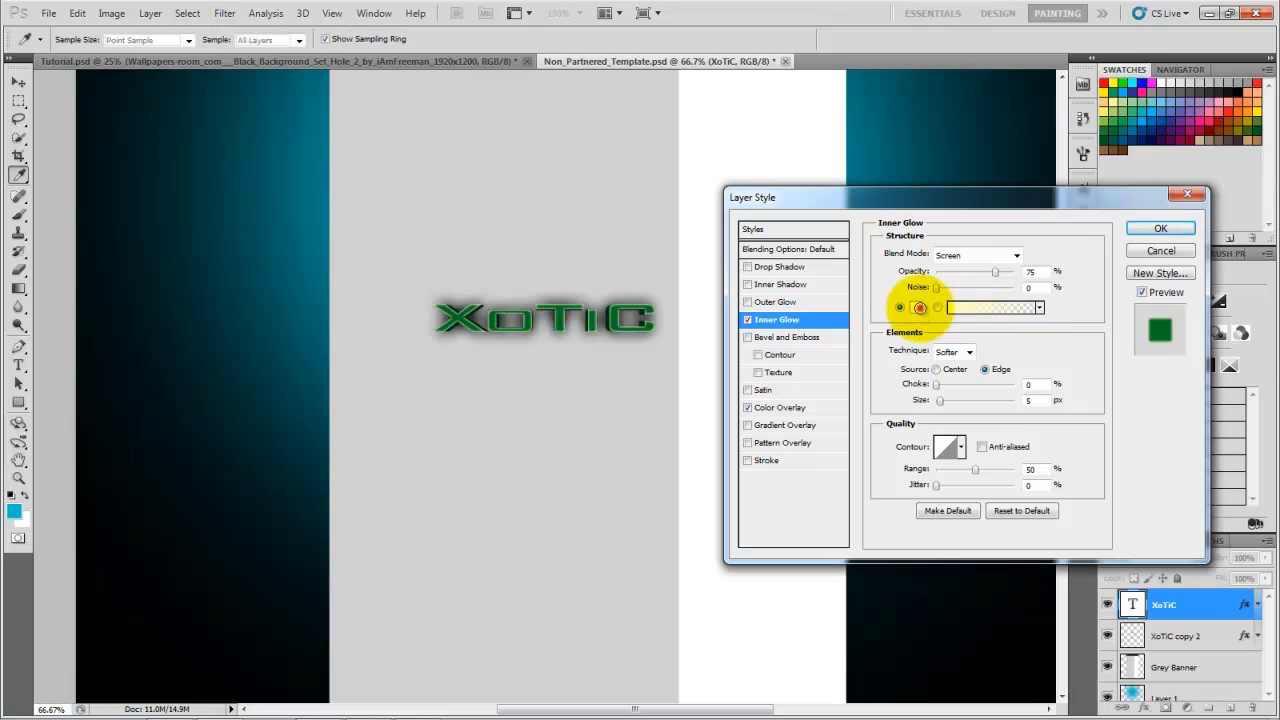
{"action": "left_click_drag", "start_coordinate": [657, 358], "coordinate": [543, 286]}
{"action": "left_click", "coordinate": [942, 311]}
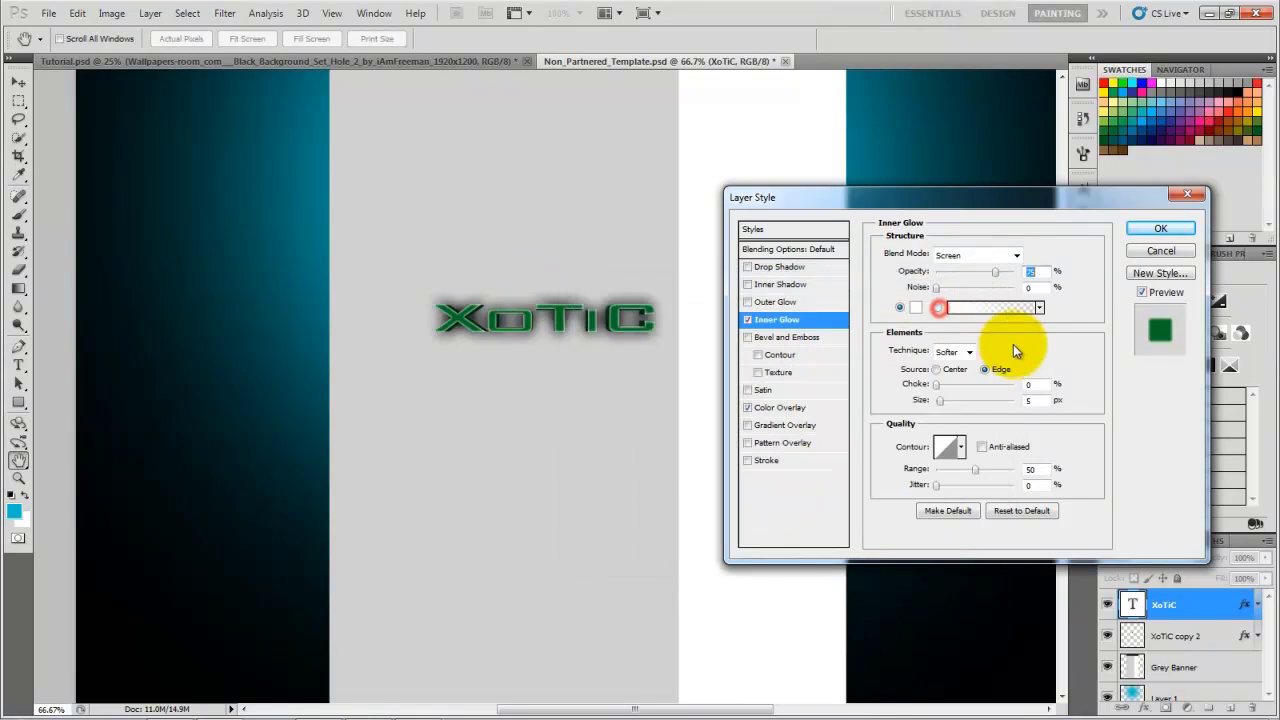
{"action": "double_click", "coordinate": [1042, 401]}
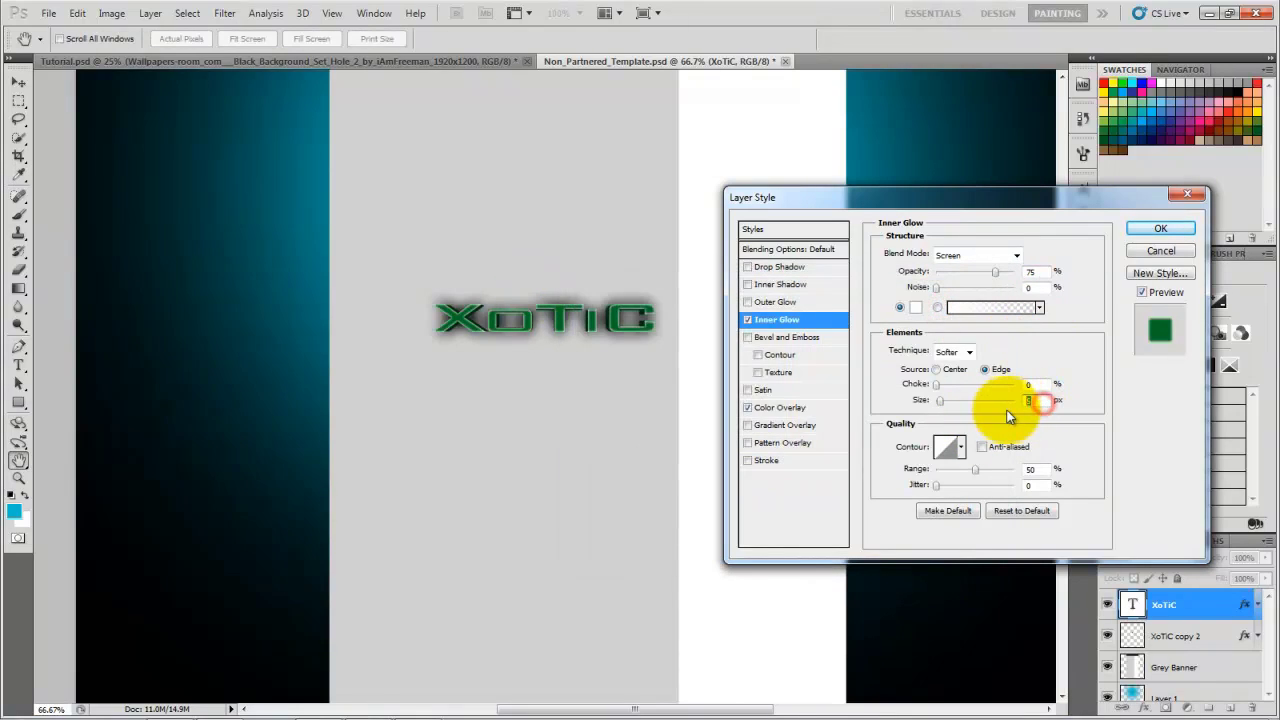
{"action": "type", "text": "2"}
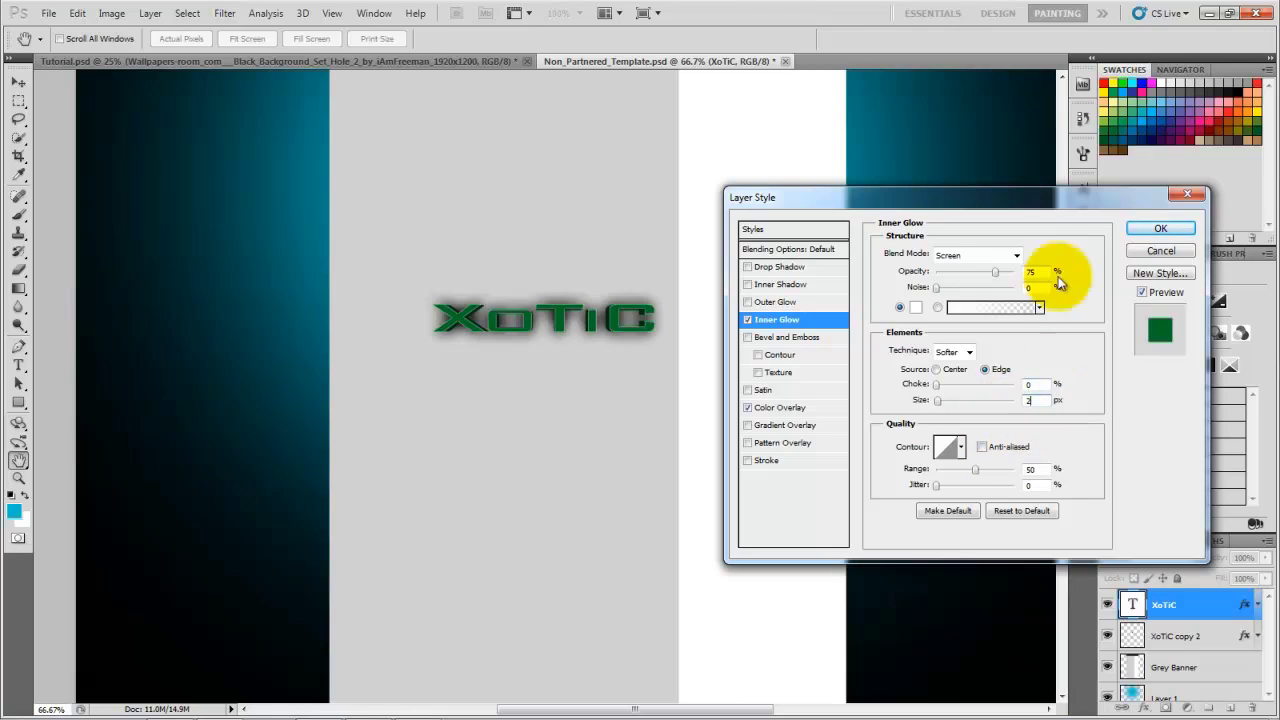
{"action": "left_click", "coordinate": [983, 256]}
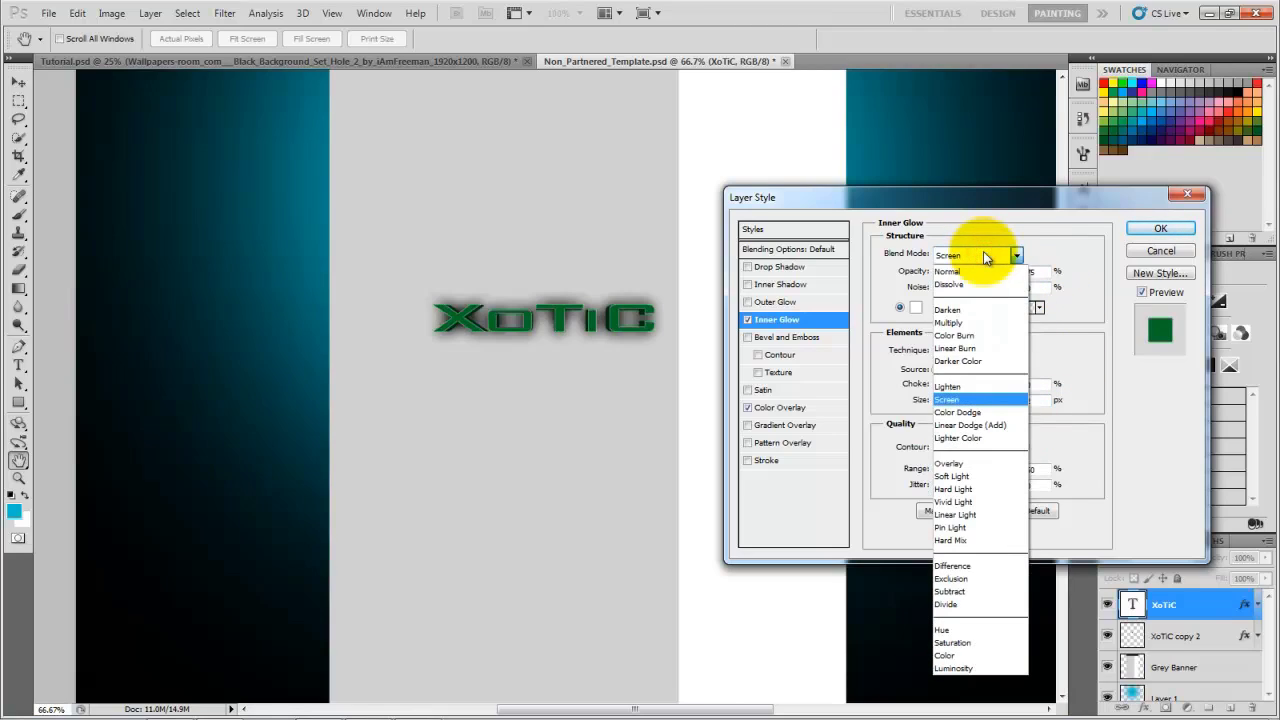
{"action": "left_click", "coordinate": [955, 464]}
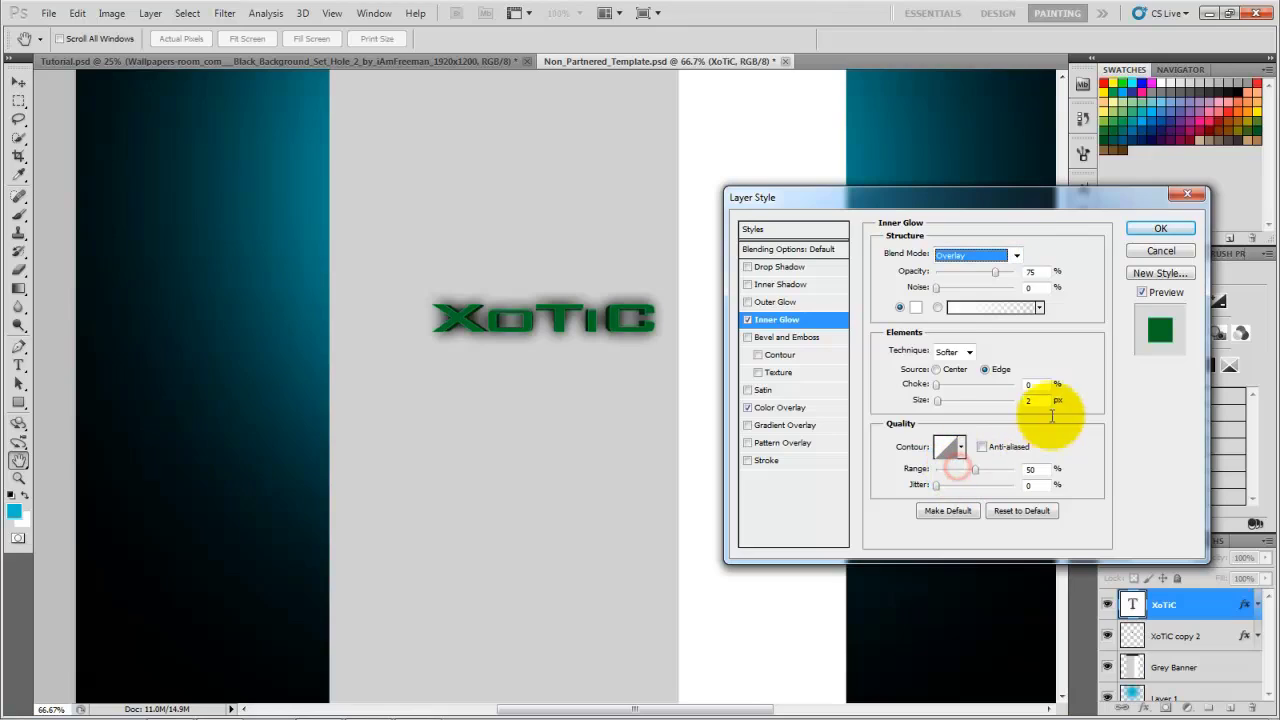
{"action": "left_click", "coordinate": [1162, 230]}
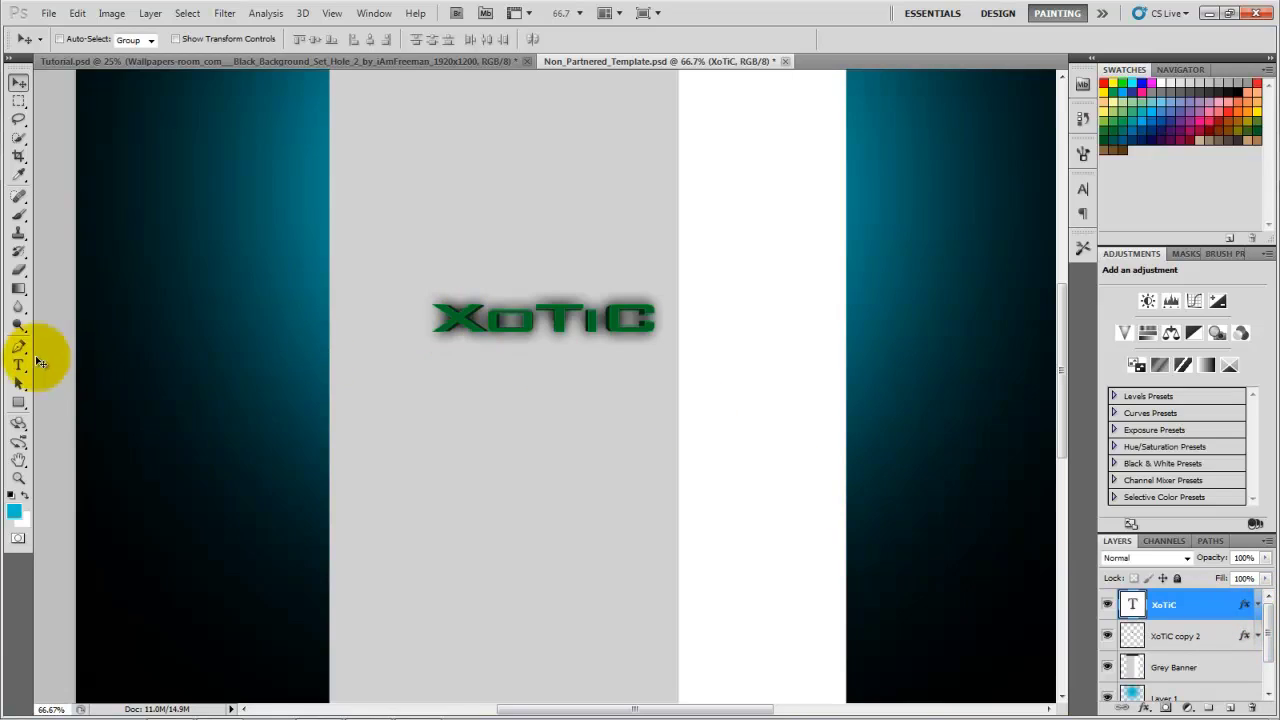
Add a new text layer reading "Productions" just below the XoTiC text.
{"action": "left_click", "coordinate": [17, 368]}
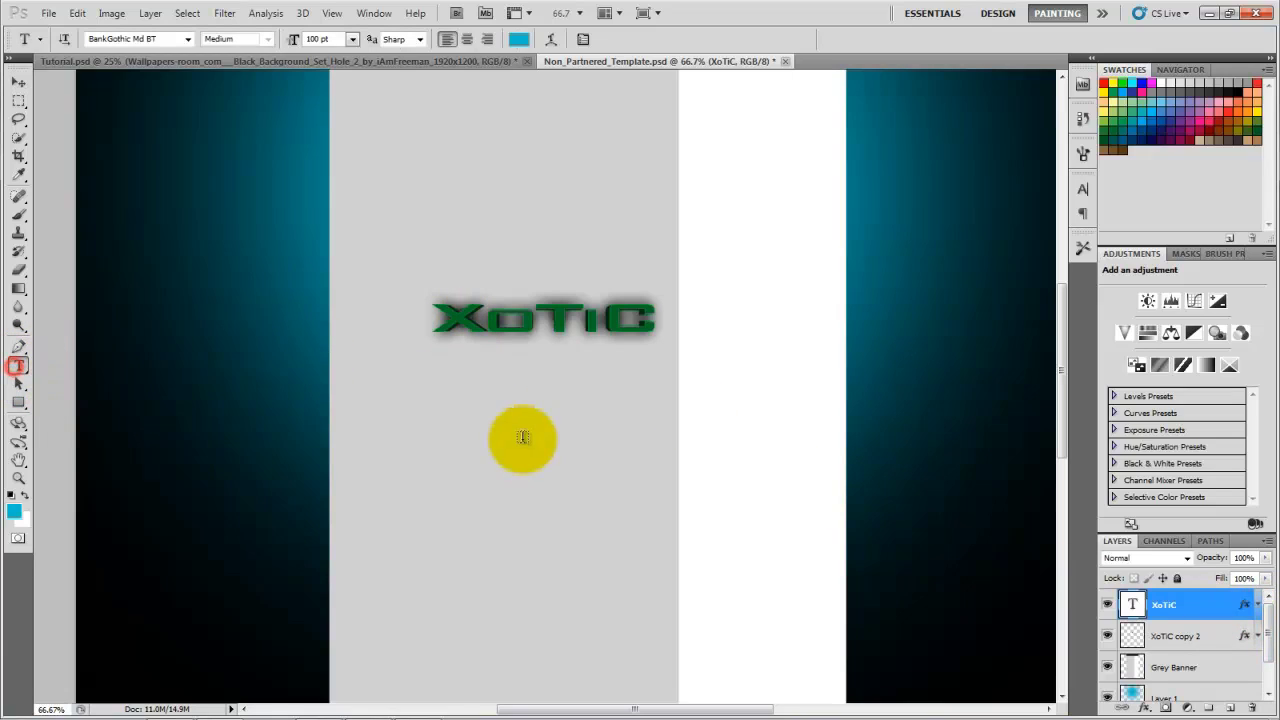
{"action": "left_click", "coordinate": [459, 395]}
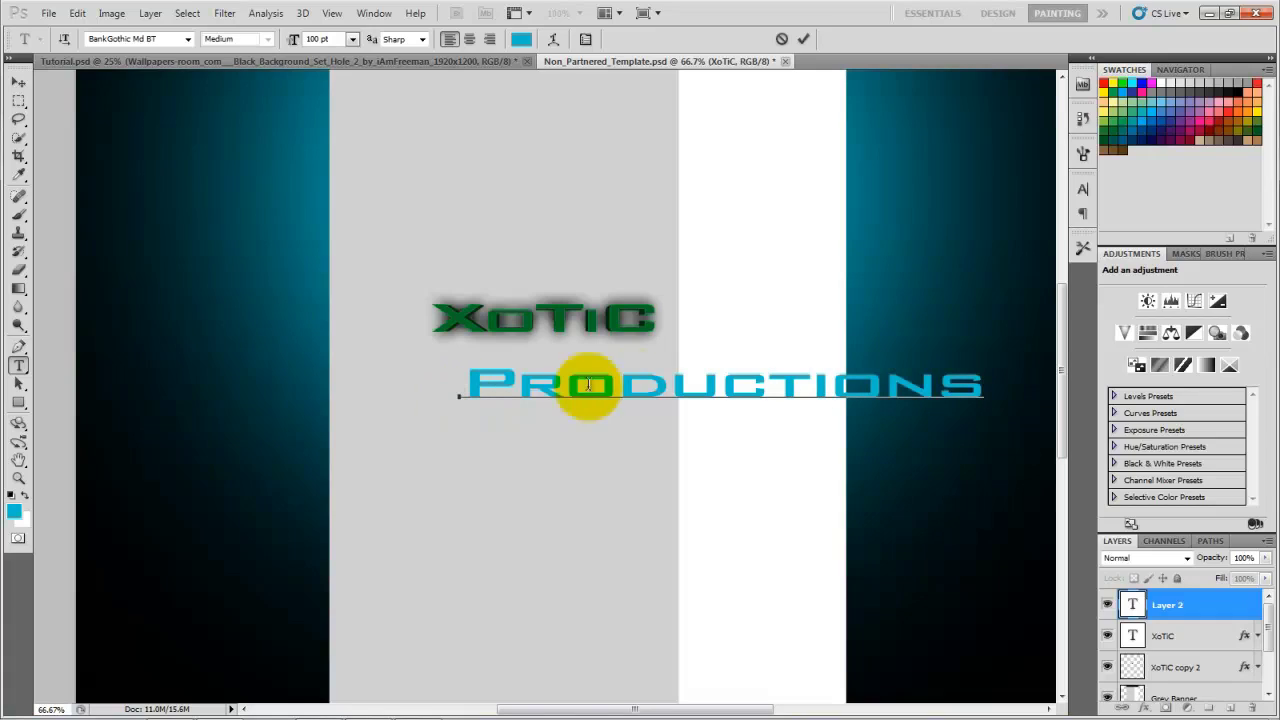
{"action": "left_click", "coordinate": [18, 84]}
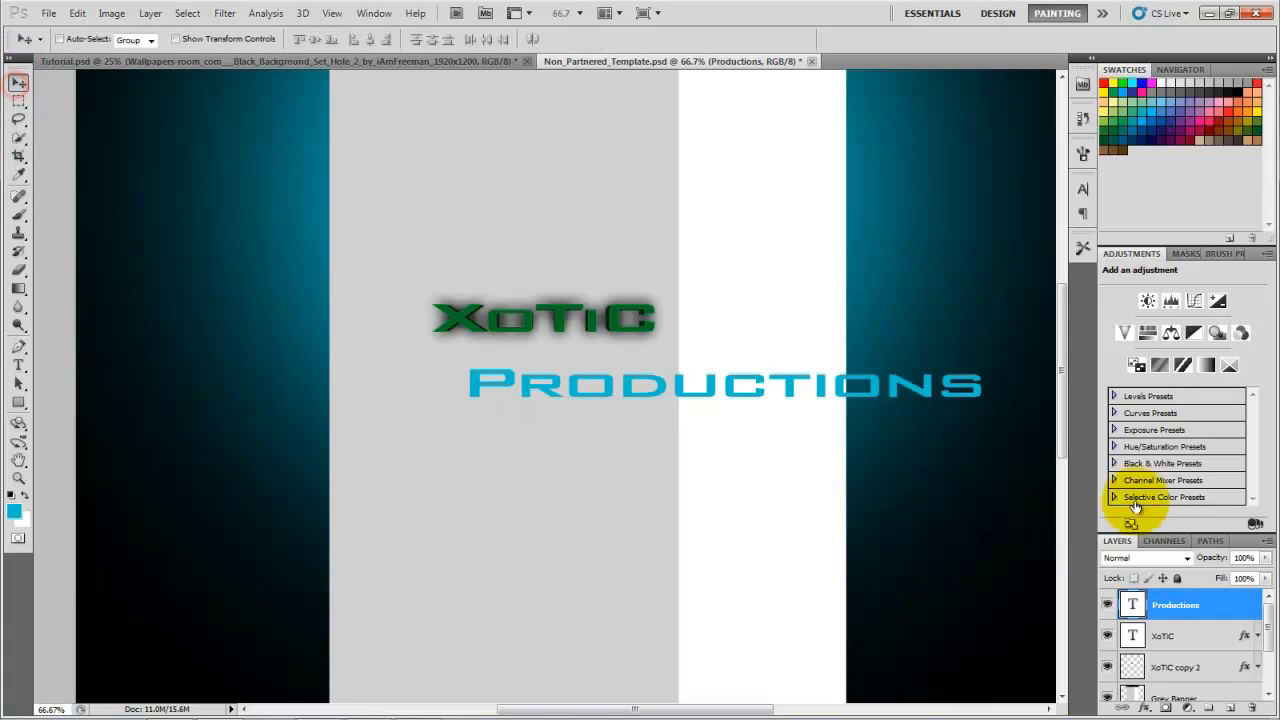
Add a color overlay to the Productions text layer in dark green, #03852a.
{"action": "double_click", "coordinate": [1219, 606]}
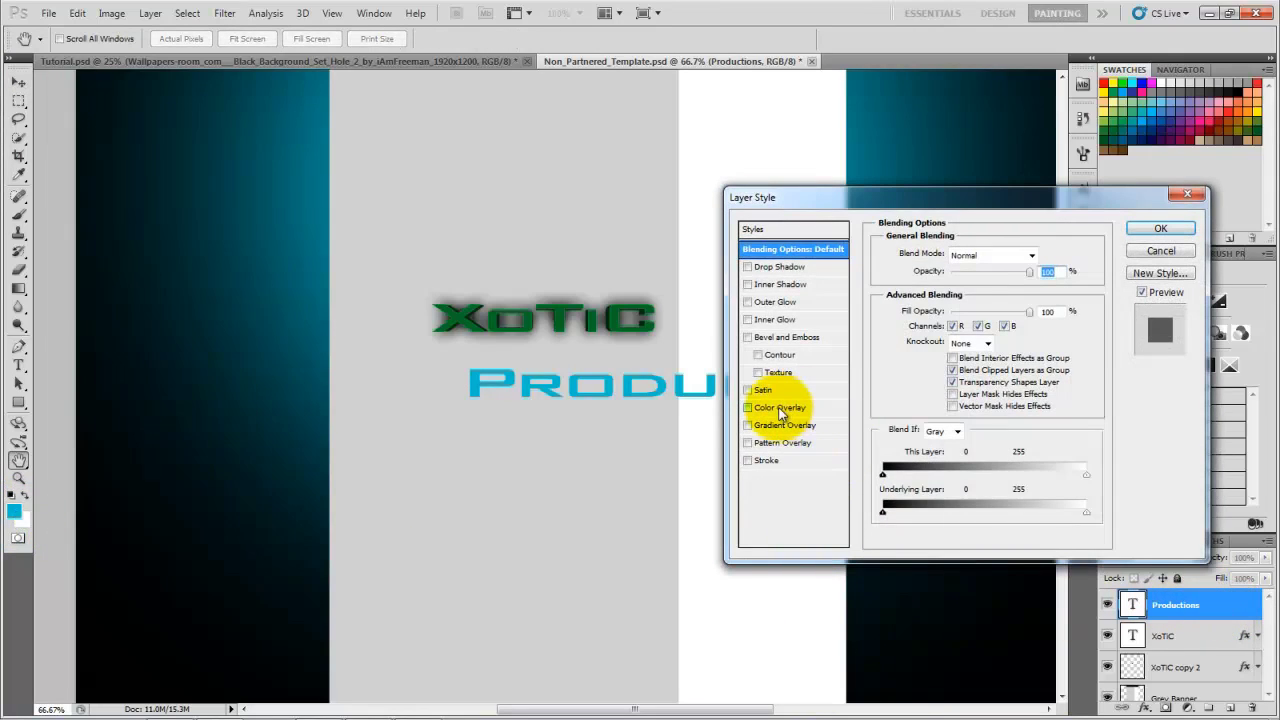
{"action": "left_click", "coordinate": [779, 407]}
{"action": "left_click", "coordinate": [1038, 254]}
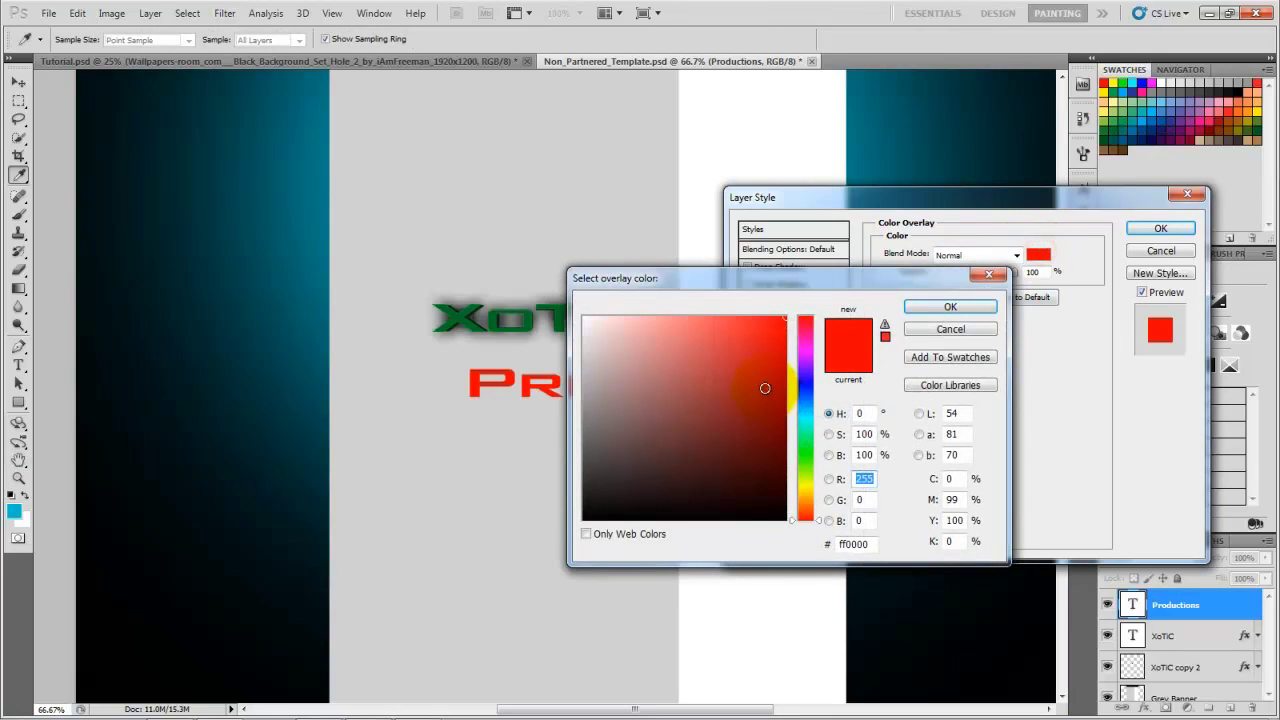
{"action": "left_click", "coordinate": [808, 453]}
{"action": "left_click", "coordinate": [778, 394]}
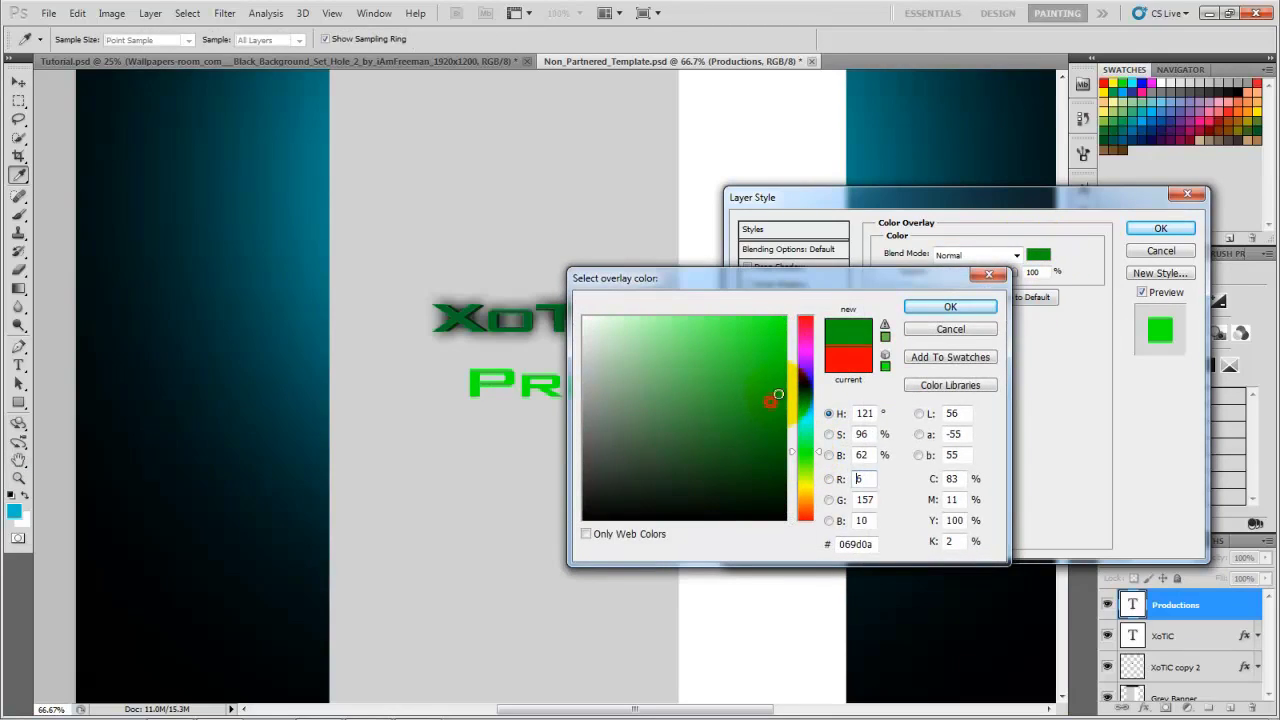
{"action": "left_click", "coordinate": [803, 450]}
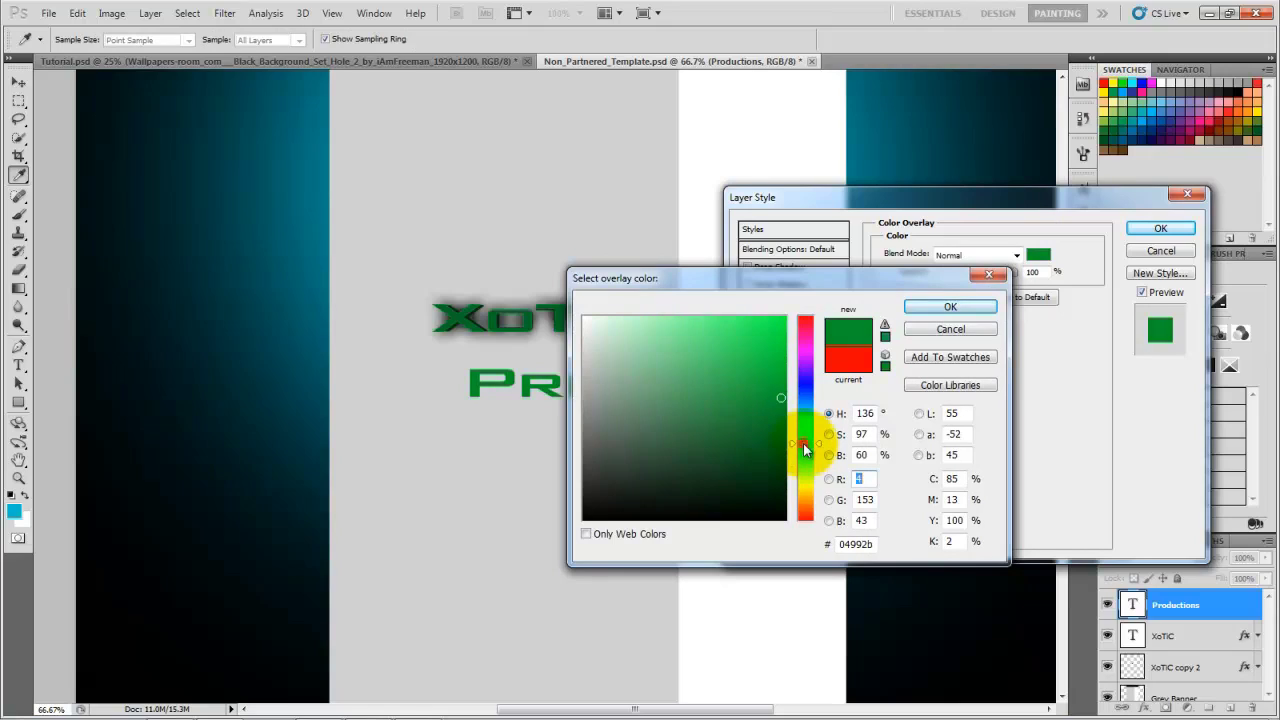
{"action": "left_click", "coordinate": [806, 446]}
{"action": "left_click", "coordinate": [782, 416]}
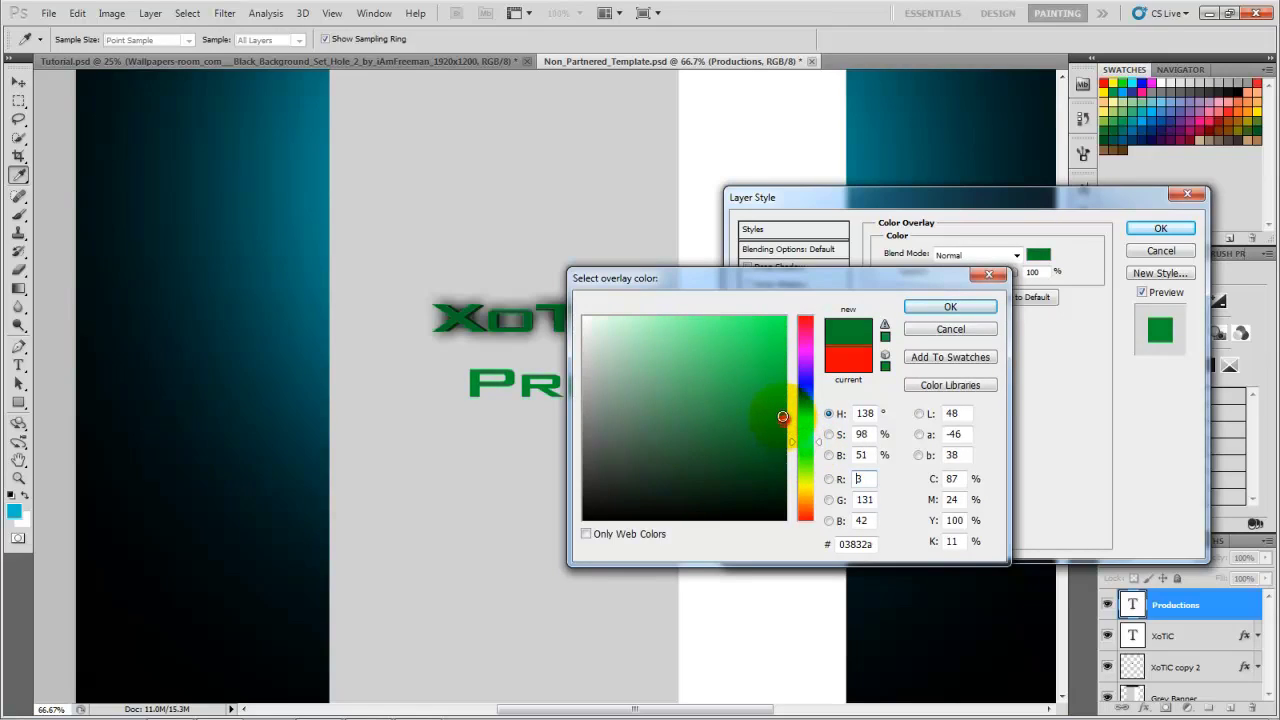
{"action": "left_click", "coordinate": [950, 306]}
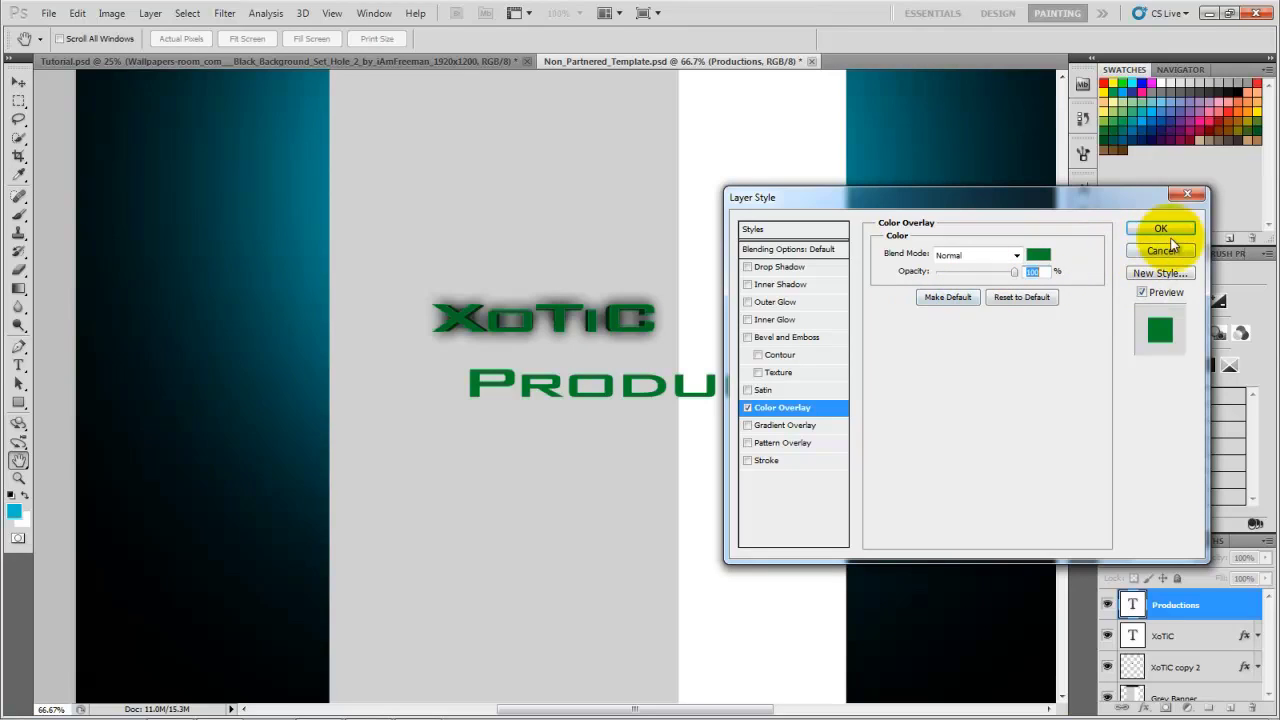
Match the Productions color overlay to the XoTiC text by sampling its green, #036f26, and apply the layer style.
{"action": "left_click", "coordinate": [1046, 263]}
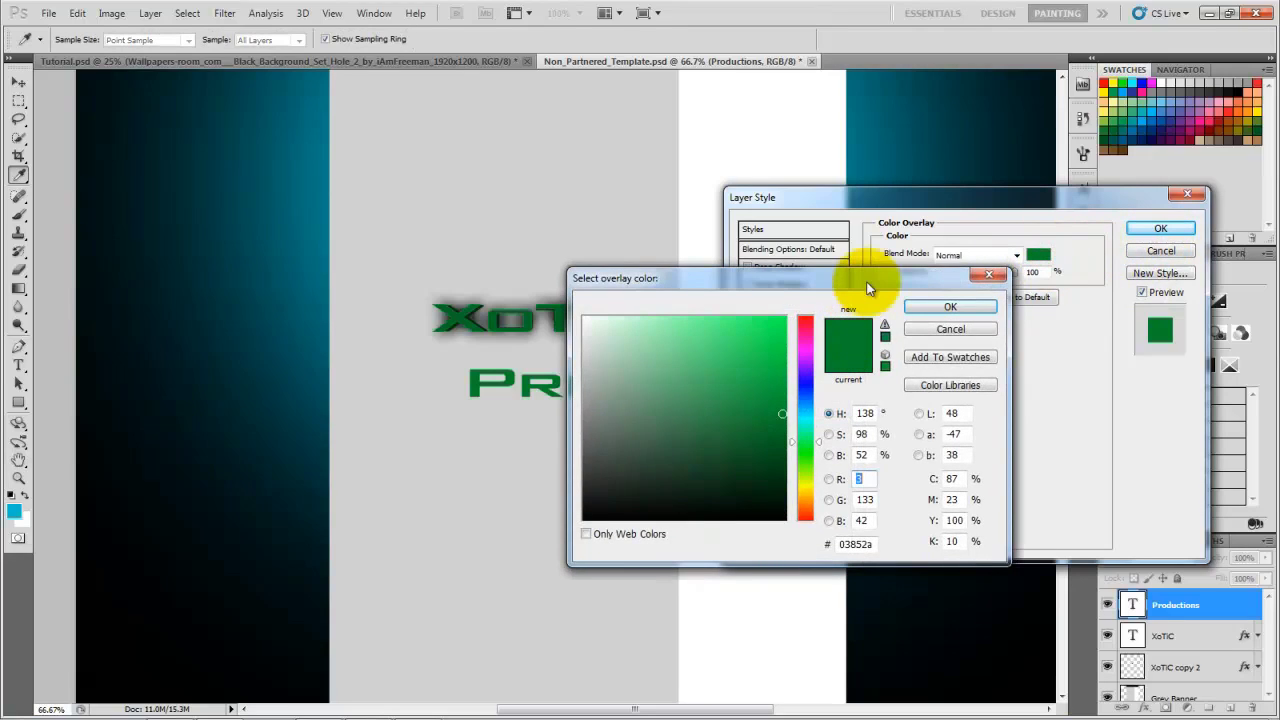
{"action": "left_click_drag", "start_coordinate": [872, 285], "coordinate": [935, 286]}
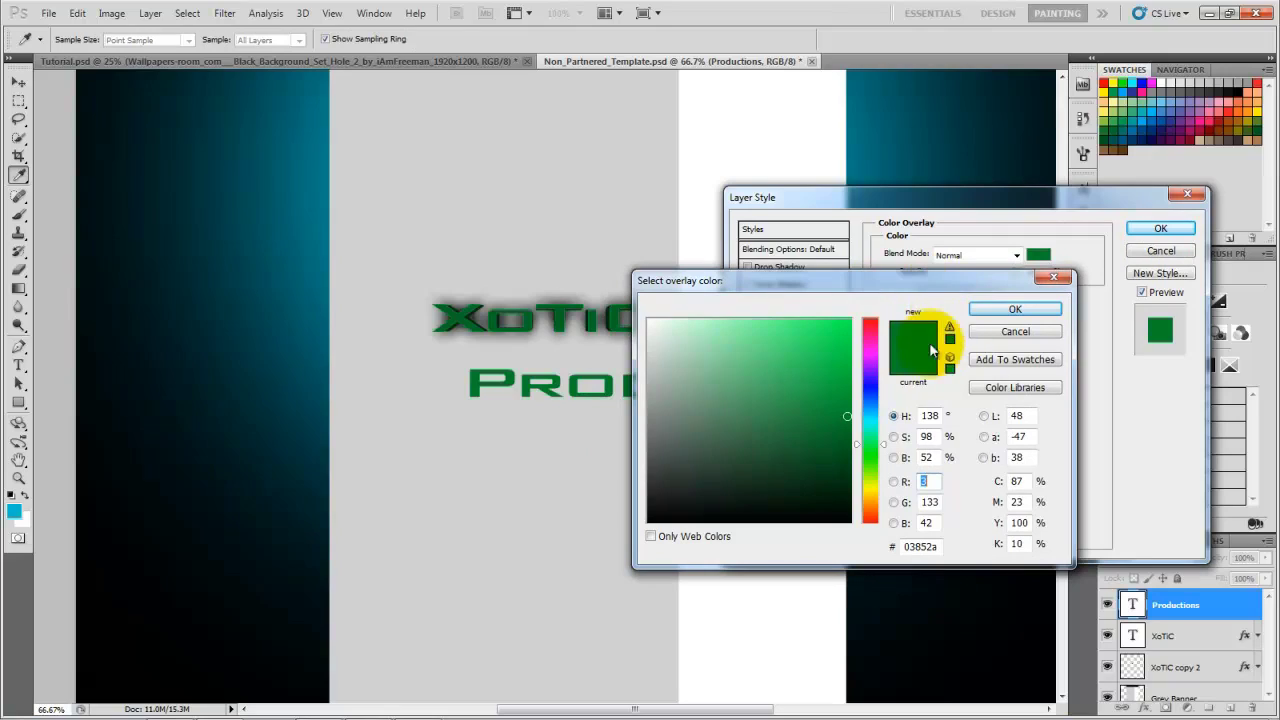
{"action": "left_click", "coordinate": [949, 338]}
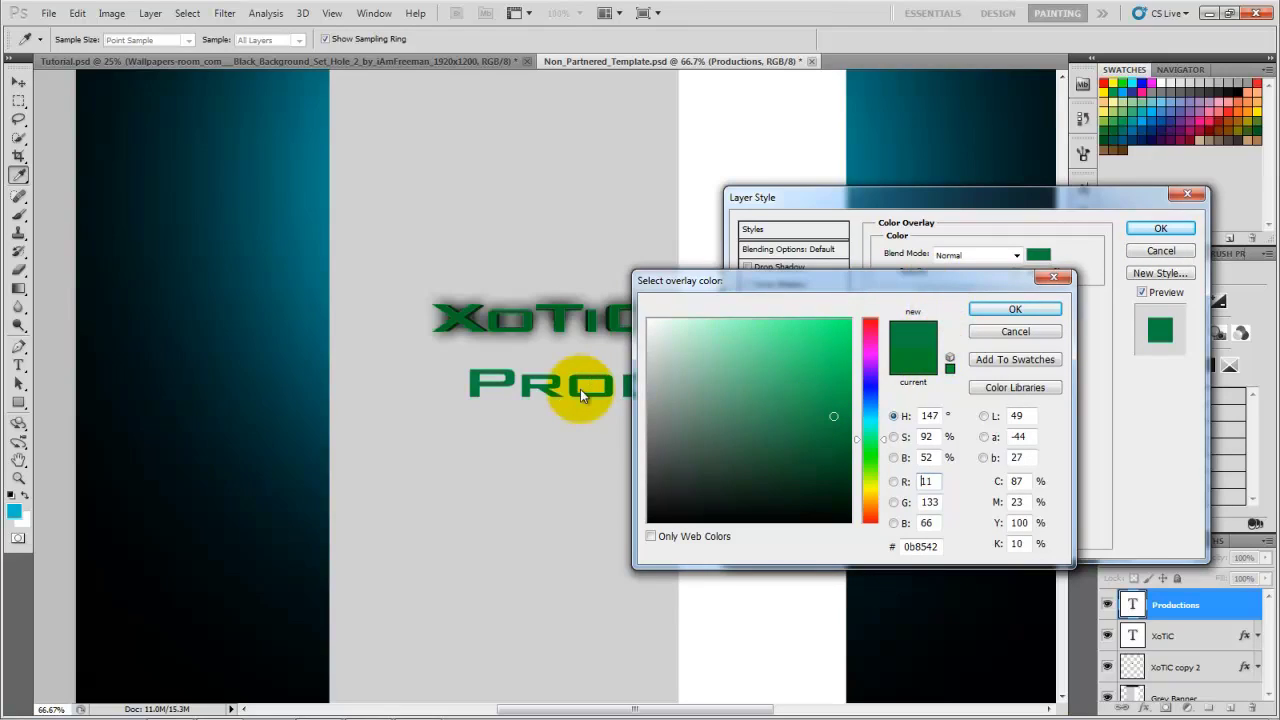
{"action": "left_click", "coordinate": [598, 310]}
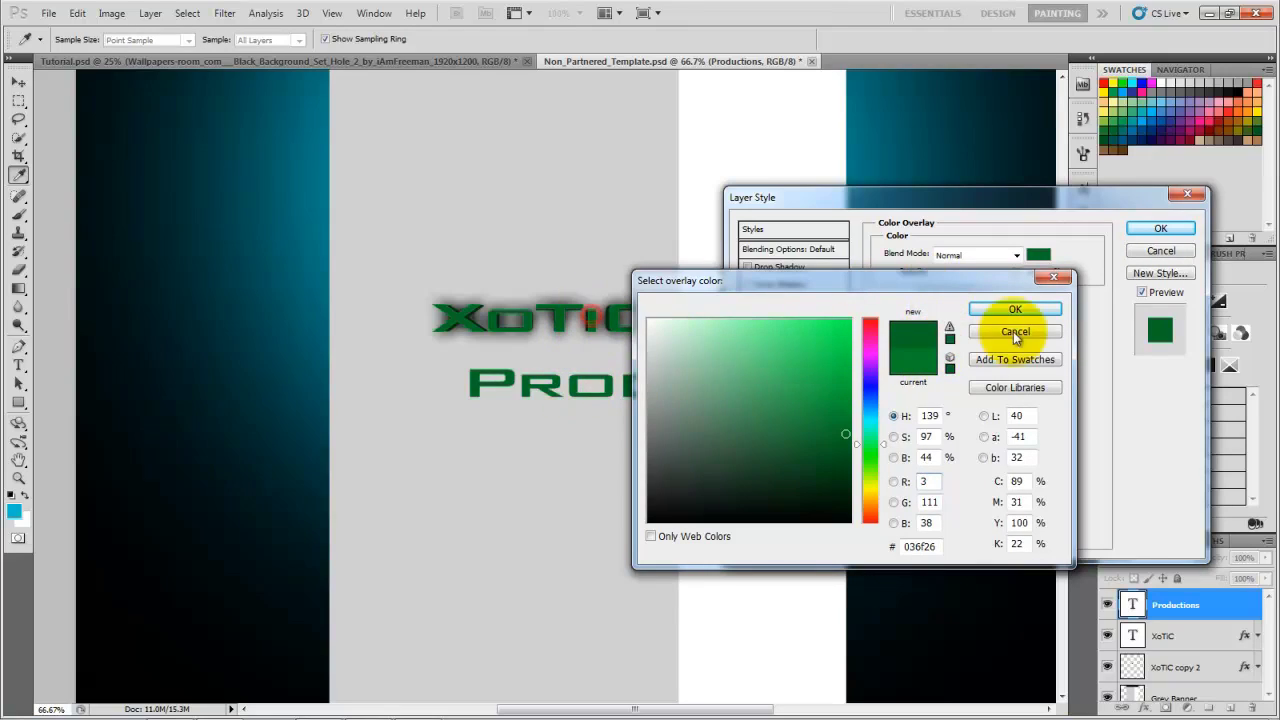
{"action": "left_click", "coordinate": [1039, 312]}
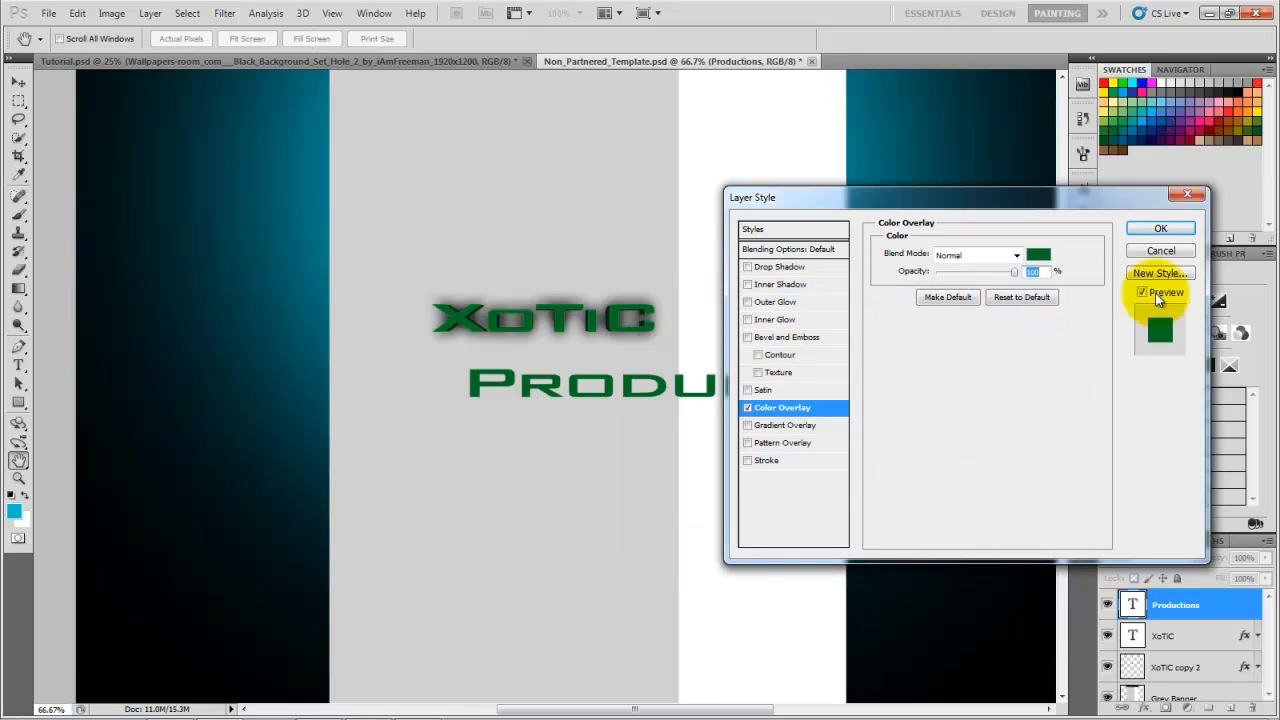
{"action": "left_click", "coordinate": [1159, 230]}
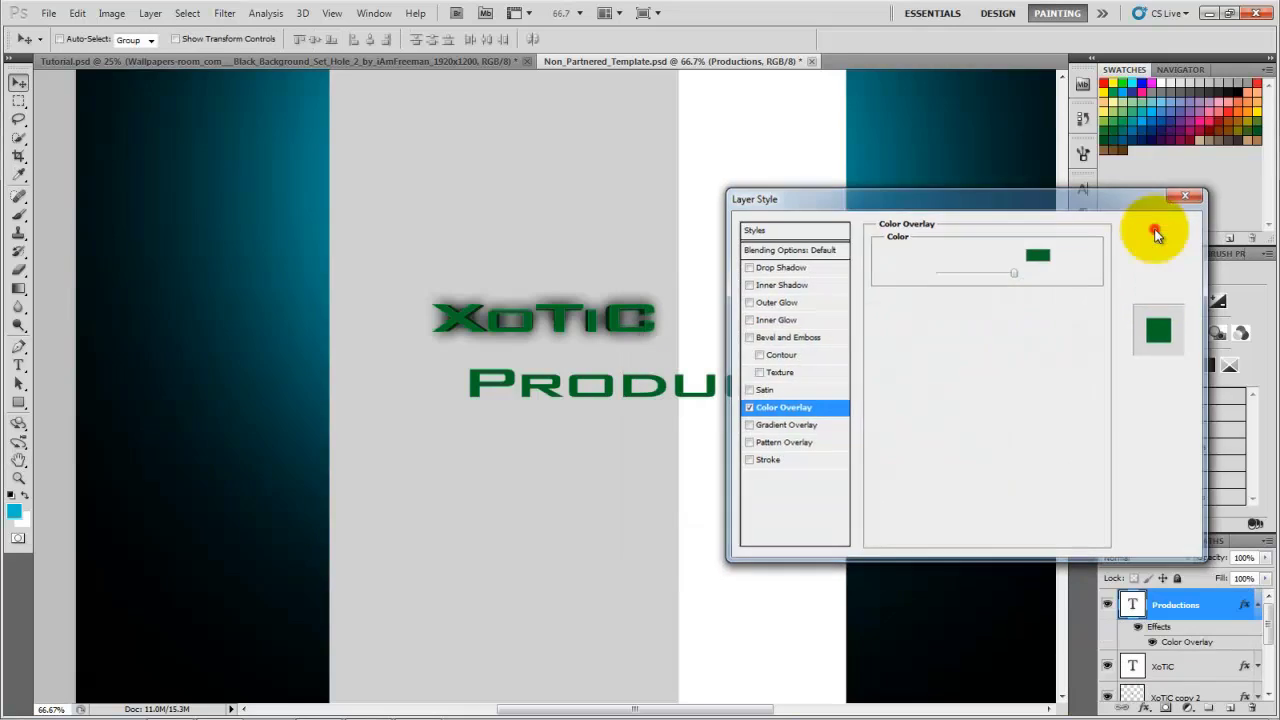
Duplicate the Productions text layer and place the copy beneath the original in the layer stack.
{"action": "double_click", "coordinate": [1210, 604]}
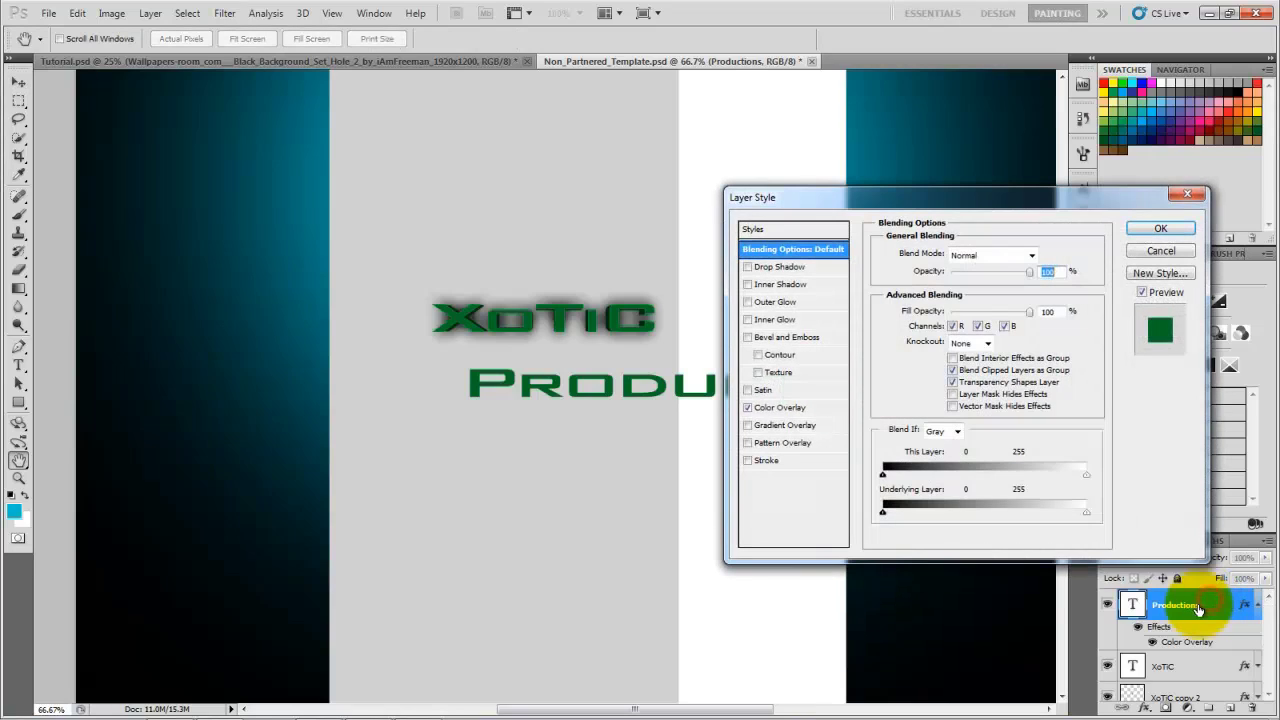
{"action": "left_click", "coordinate": [1188, 195]}
{"action": "key", "text": "ctrl+j"}
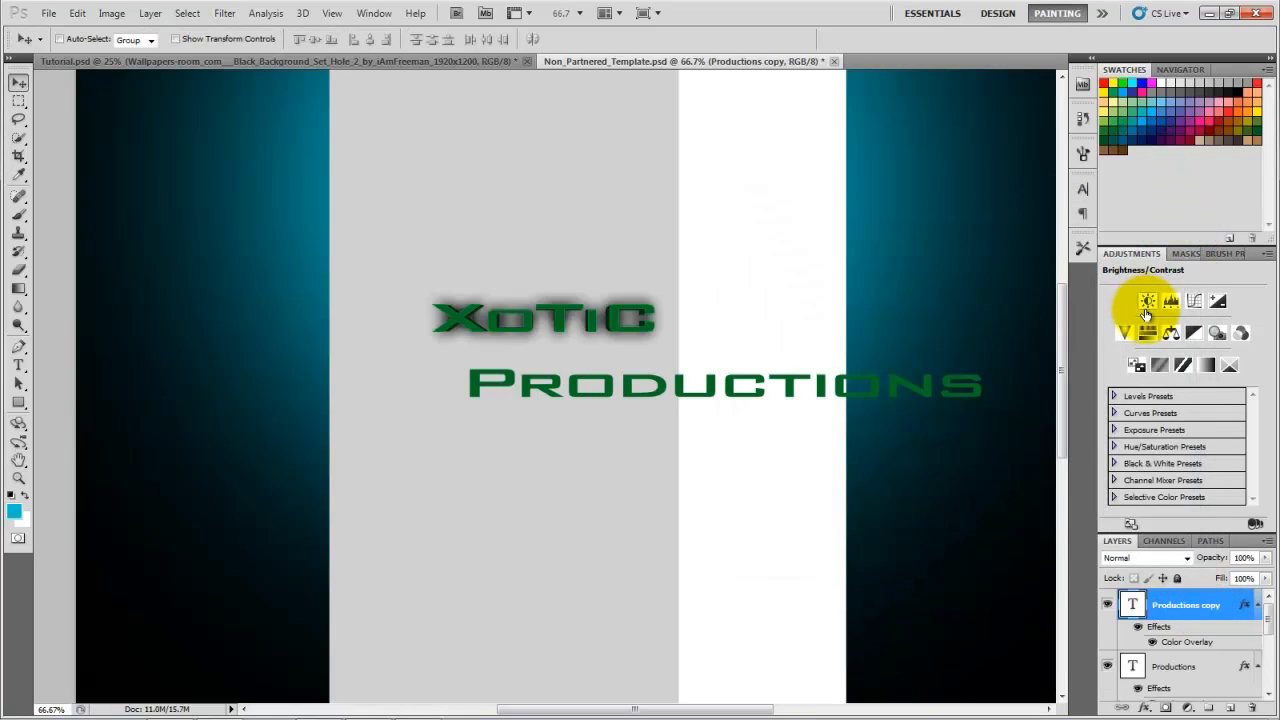
{"action": "left_click_drag", "start_coordinate": [1188, 608], "coordinate": [1194, 695]}
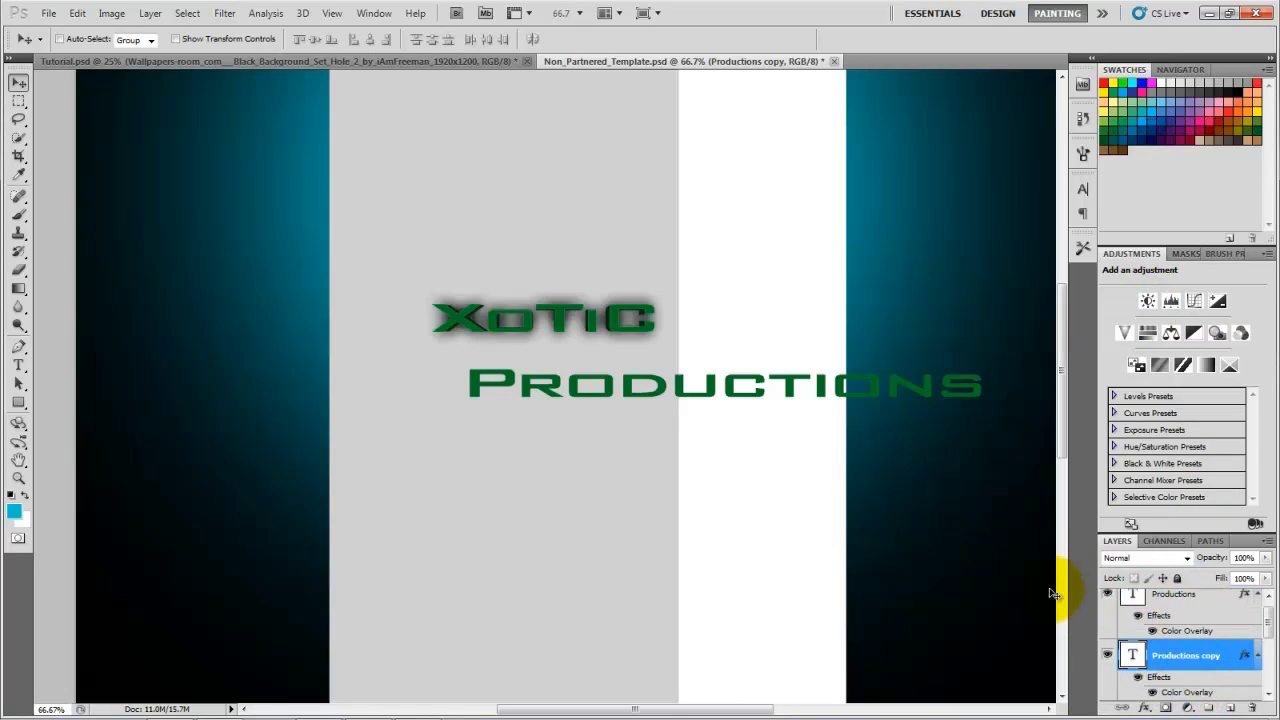
Scale the Productions copy layer around its center to about 98.67% in width and height and apply the transformation.
{"action": "key", "text": "ctrl+t"}
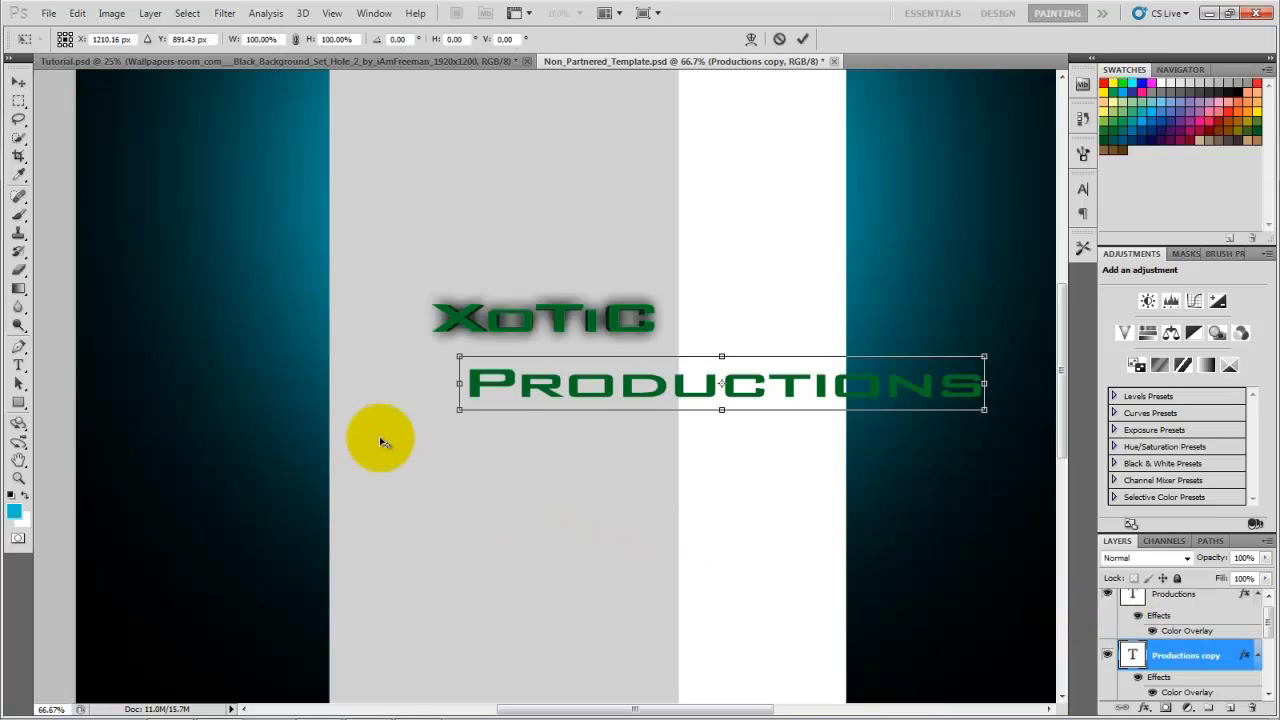
{"action": "left_click_drag", "start_coordinate": [459, 355], "coordinate": [462, 356]}
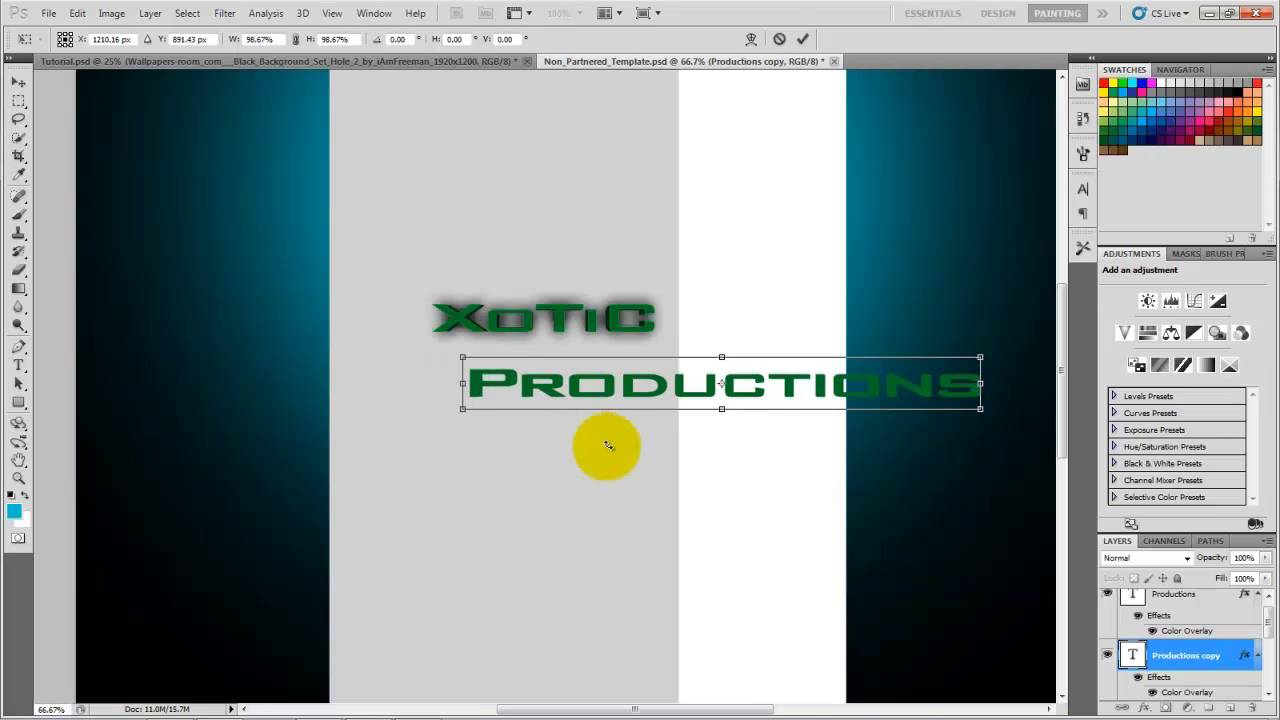
{"action": "left_click", "coordinate": [16, 81]}
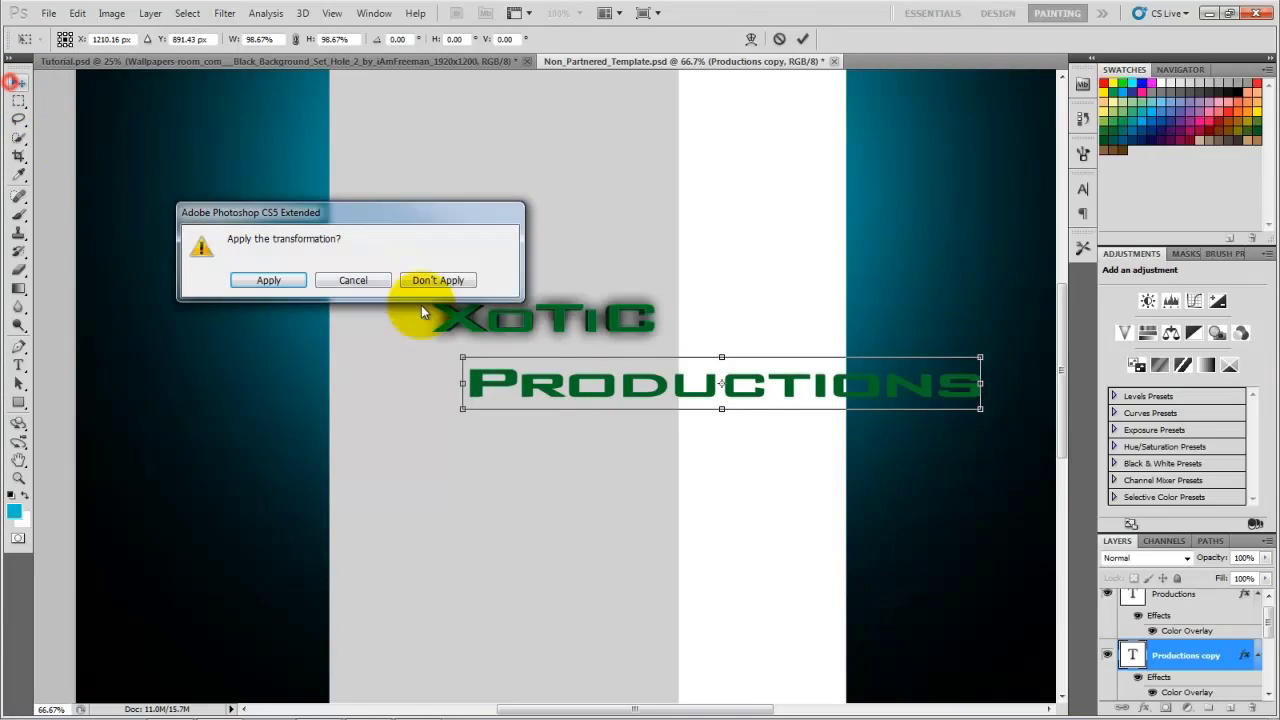
{"action": "left_click", "coordinate": [266, 279]}
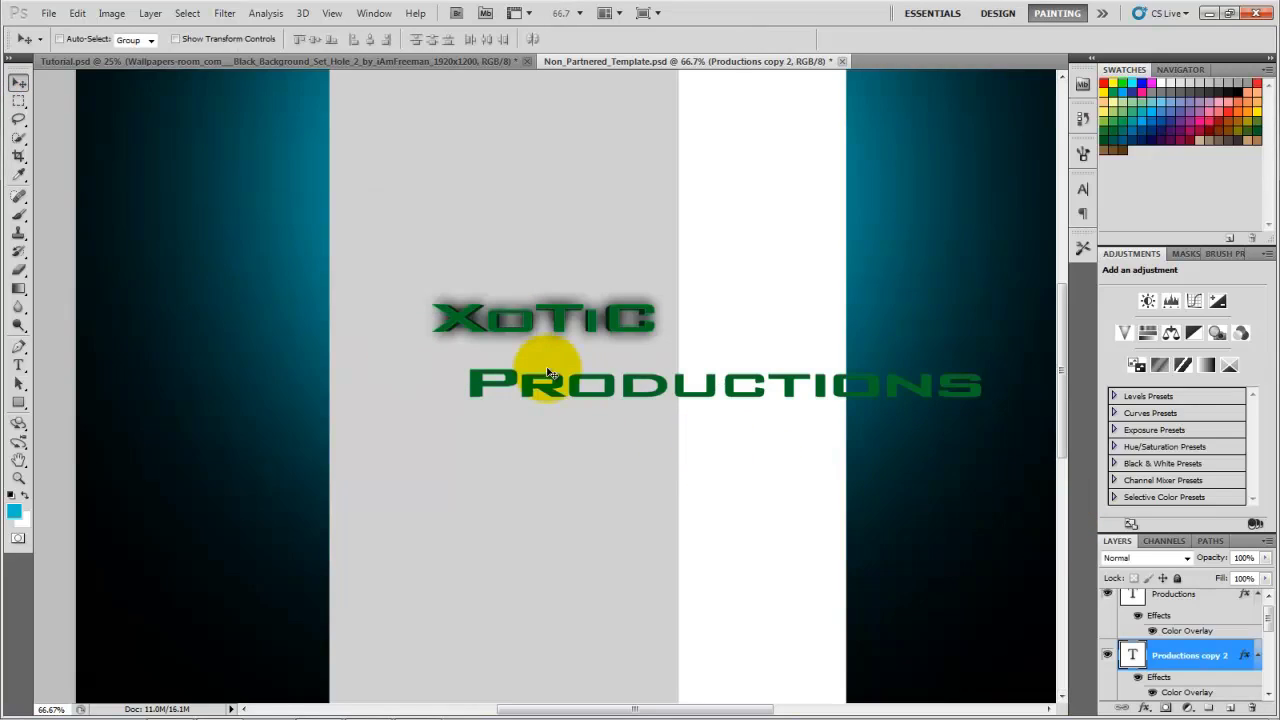
Duplicate the Productions copy layer and scale the new duplicate around its center to about 98.96%.
{"action": "key", "text": "ctrl+t"}
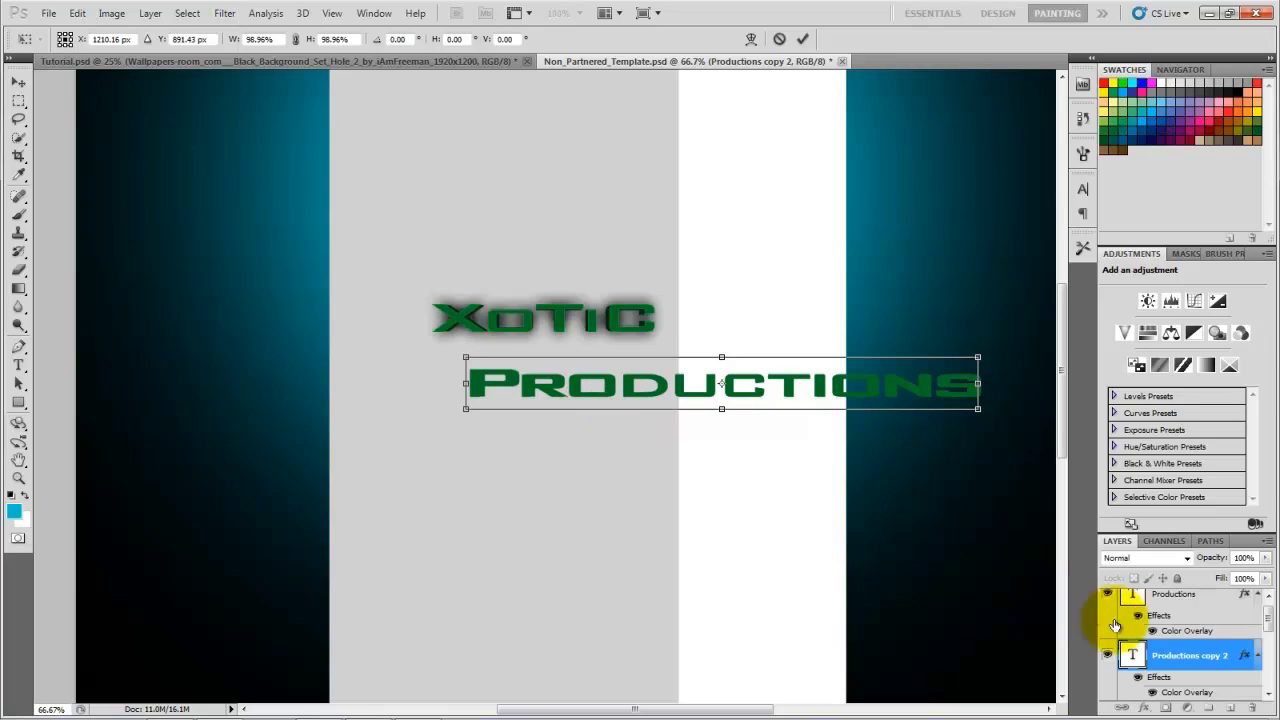
{"action": "left_click", "coordinate": [10, 86]}
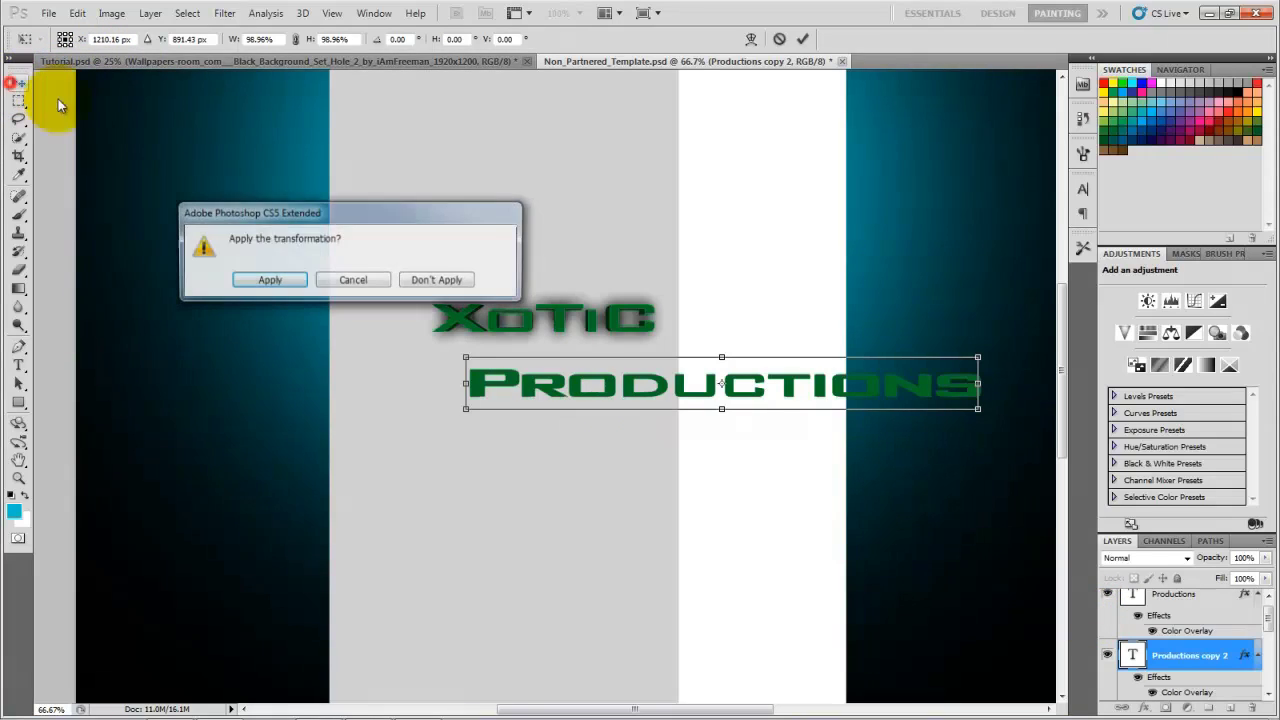
{"action": "left_click", "coordinate": [286, 277]}
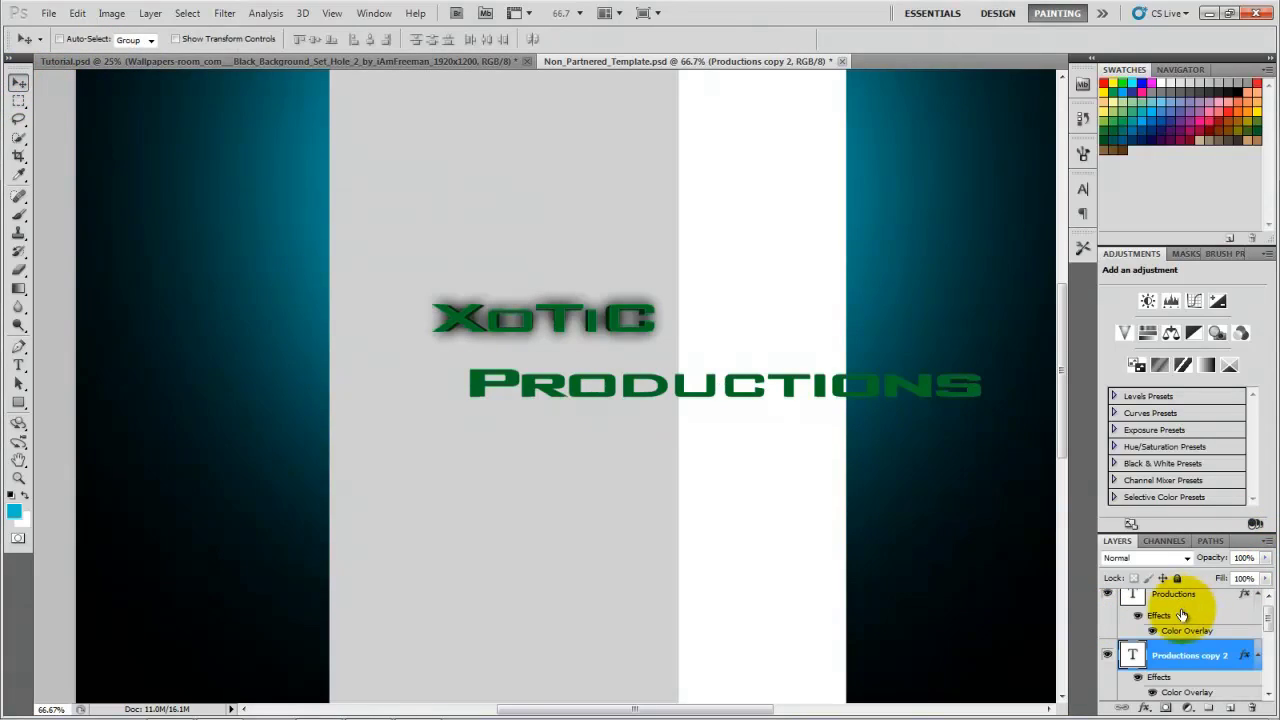
Rasterize the Productions and Productions copy 2 text layers together.
{"action": "left_click", "coordinate": [1184, 600], "text": "shift"}
{"action": "right_click", "coordinate": [1191, 598]}
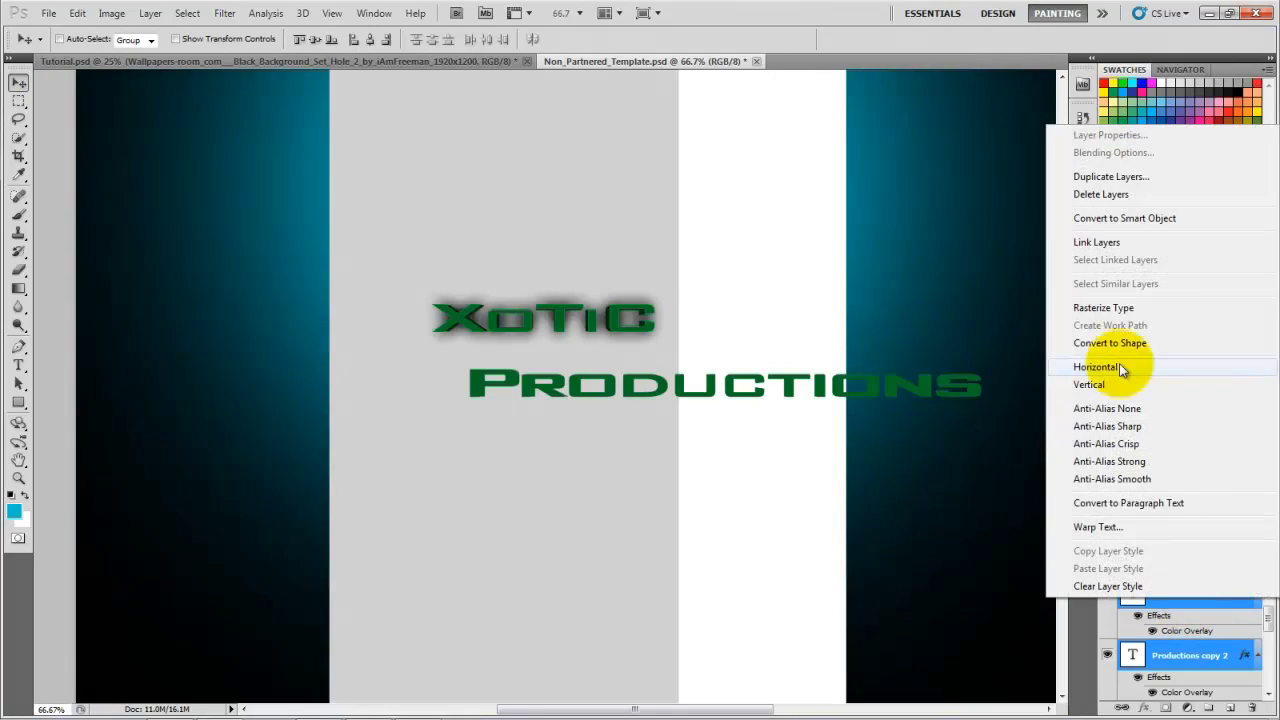
{"action": "left_click", "coordinate": [1112, 303]}
Merge the rasterized Productions and Productions copy 2 layers, and undo that merge.
{"action": "right_click", "coordinate": [1210, 608]}
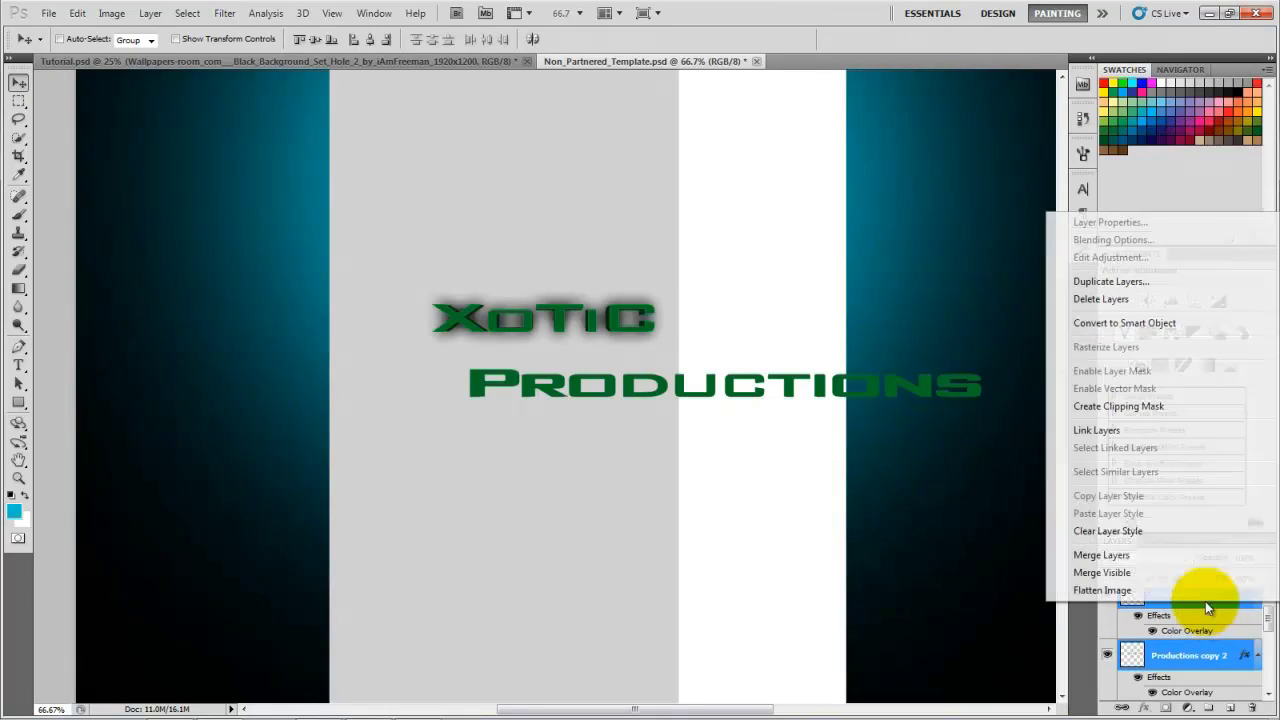
{"action": "left_click", "coordinate": [1110, 558]}
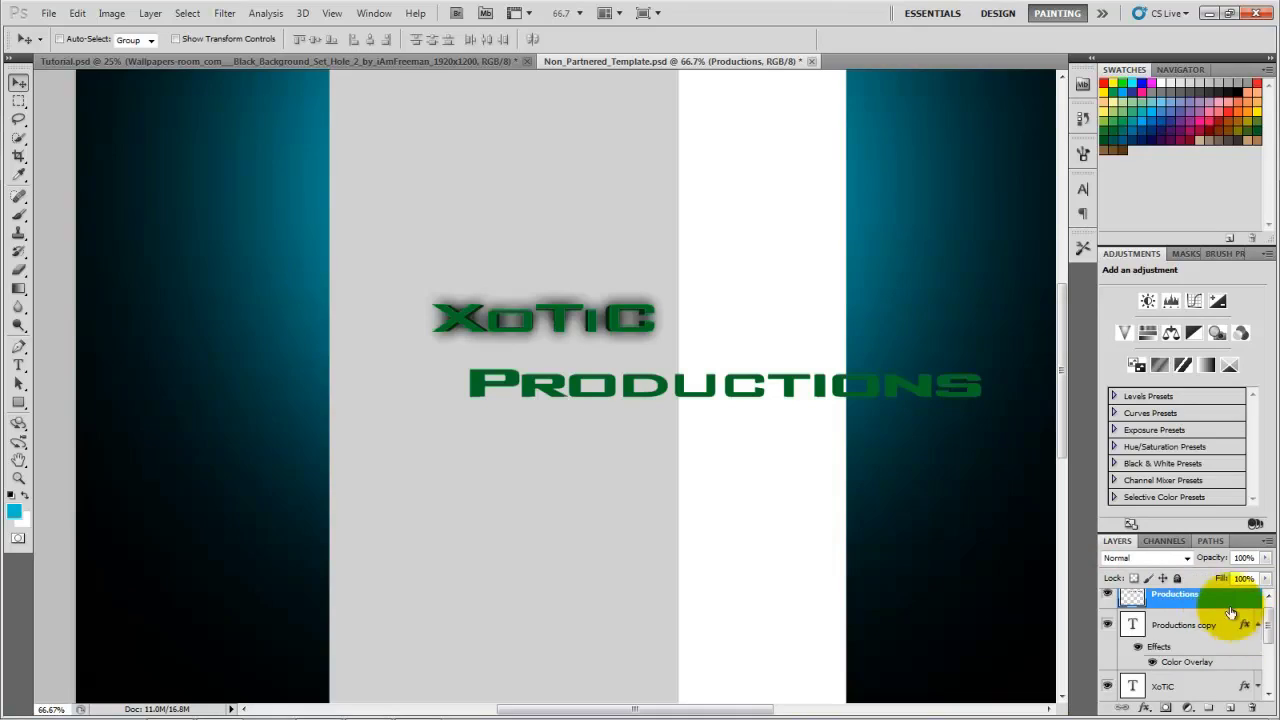
{"action": "left_click_drag", "start_coordinate": [1270, 638], "coordinate": [1272, 624]}
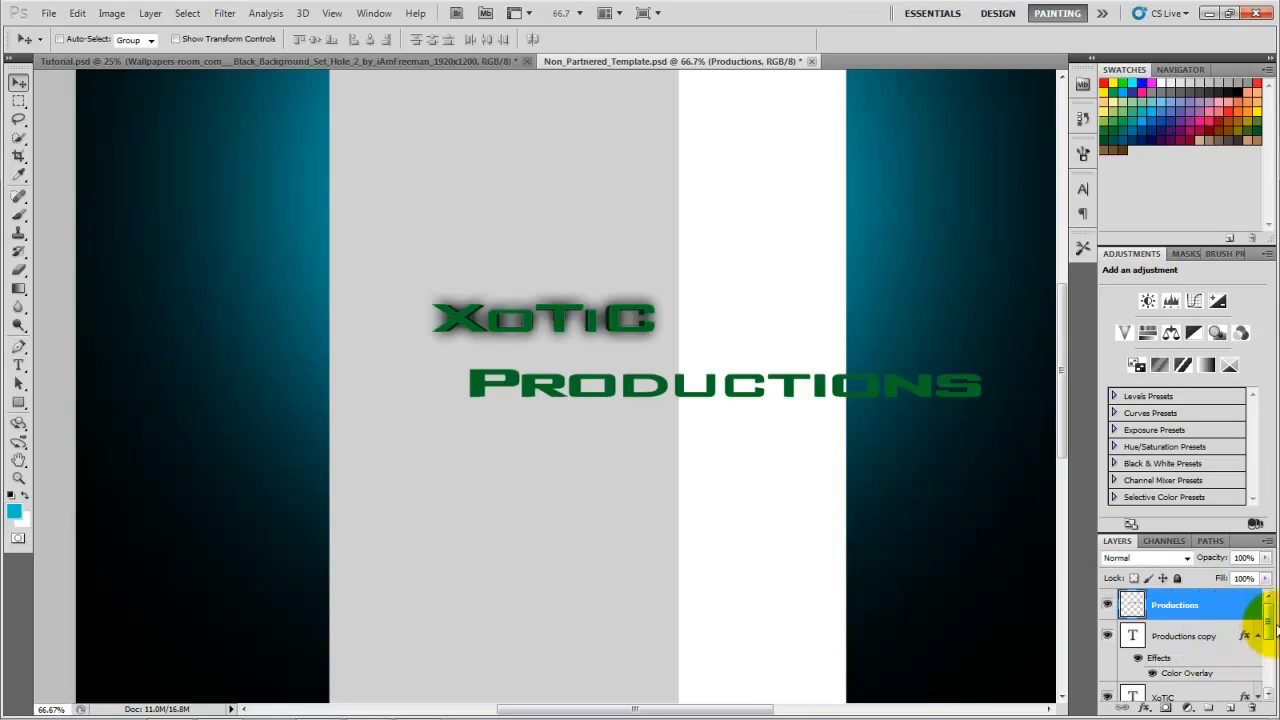
{"action": "mouse_move", "coordinate": [1273, 627]}
{"action": "left_mouse_down"}
{"action": "mouse_move", "coordinate": [1272, 660]}
{"action": "mouse_move", "coordinate": [1271, 623]}
{"action": "left_mouse_up"}
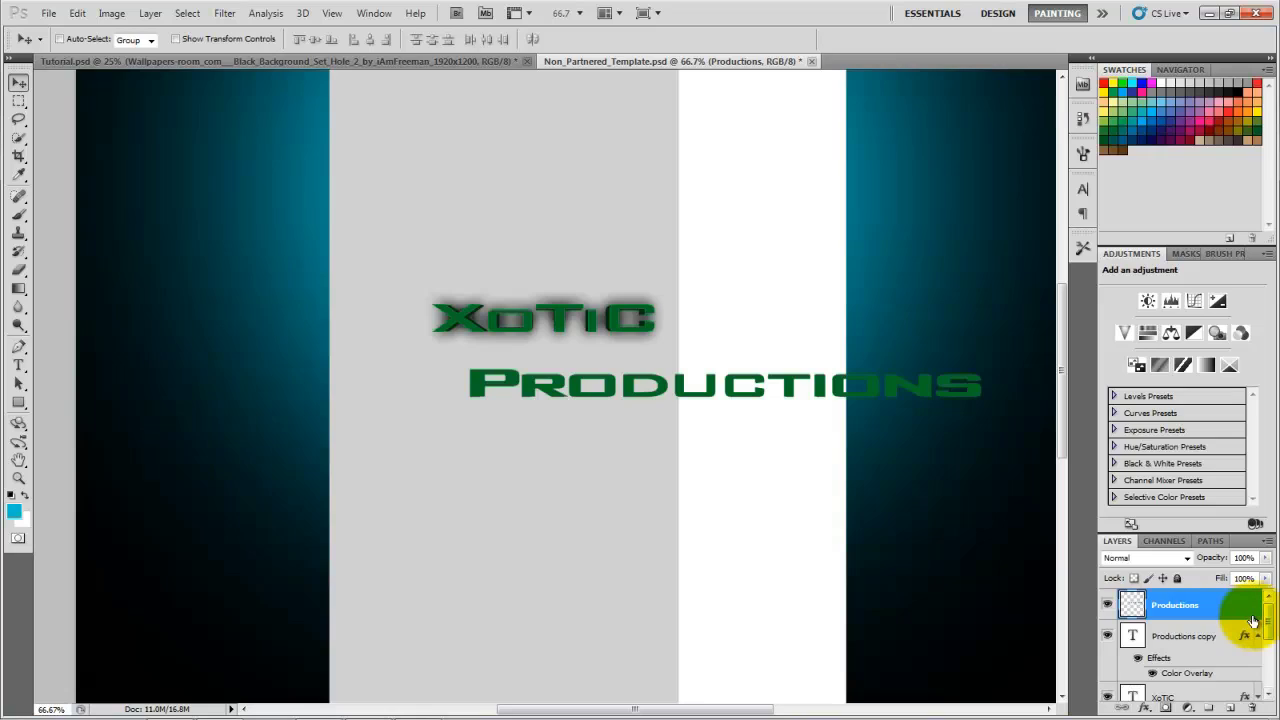
{"action": "key", "text": "ctrl+z"}
Rasterize the Productions copy and Productions copy 2 layers and merge them into one layer.
{"action": "mouse_move", "coordinate": [1271, 623]}
{"action": "left_mouse_down"}
{"action": "mouse_move", "coordinate": [1268, 665]}
{"action": "mouse_move", "coordinate": [1268, 640]}
{"action": "left_mouse_up"}
{"action": "left_click", "coordinate": [1218, 658]}
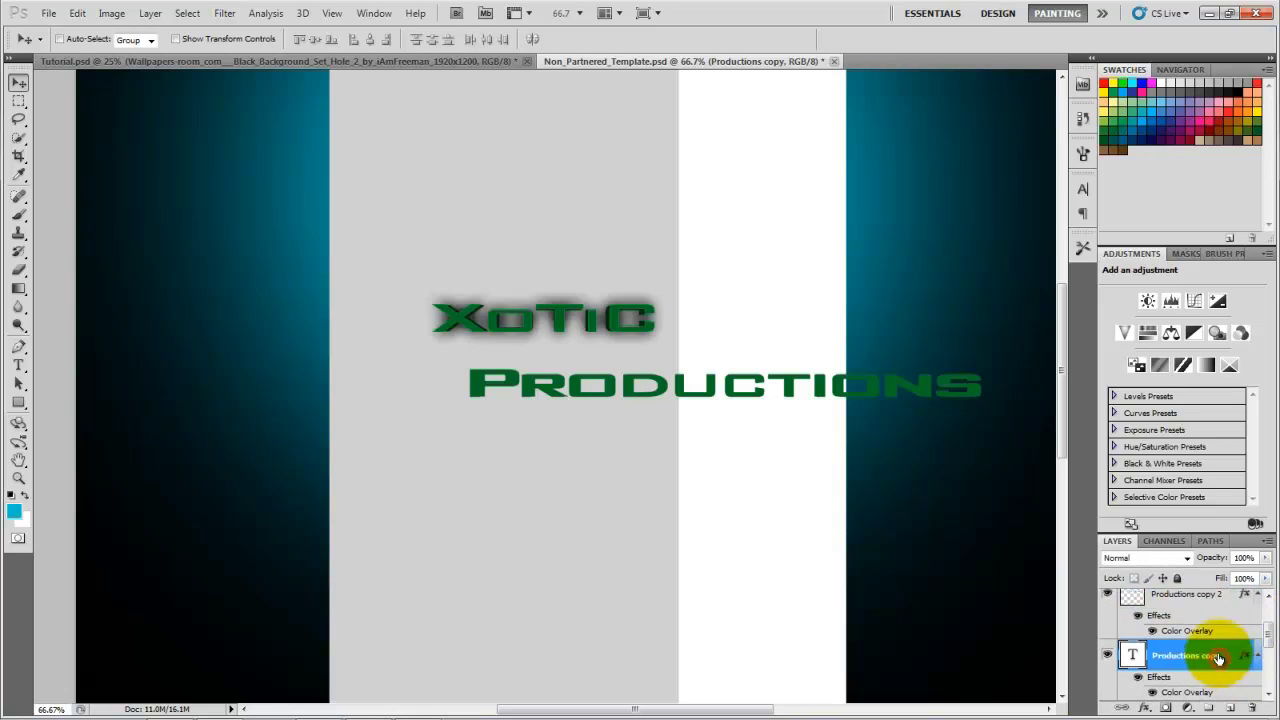
{"action": "left_click", "coordinate": [1208, 600], "text": "ctrl"}
{"action": "right_click", "coordinate": [1208, 600]}
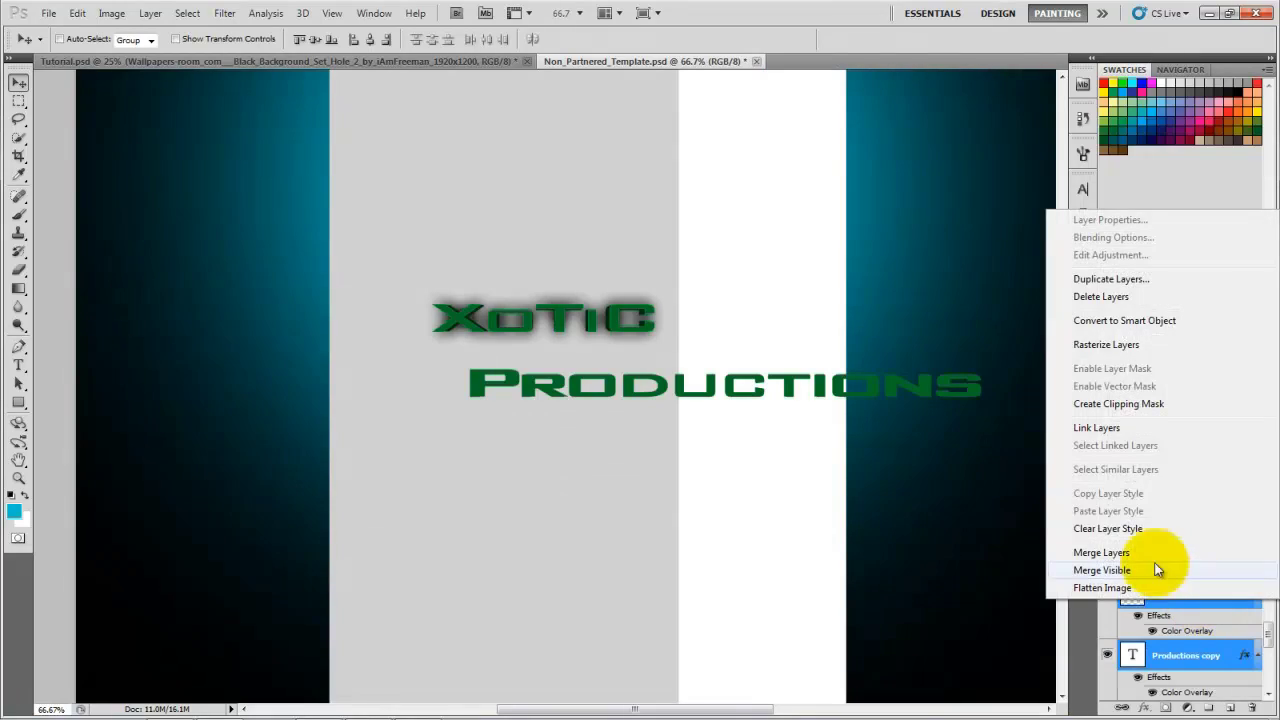
{"action": "left_click", "coordinate": [1097, 345]}
{"action": "right_click", "coordinate": [1208, 596]}
{"action": "left_click", "coordinate": [1110, 538]}
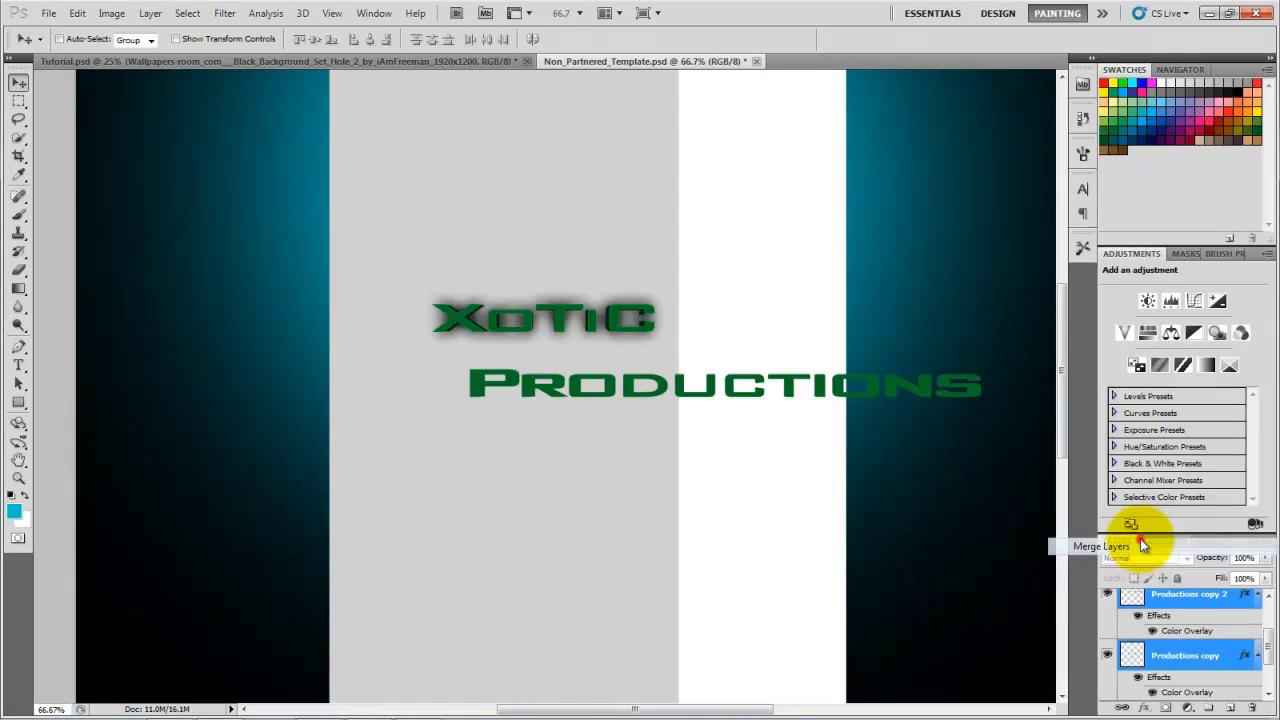
Add a black Color Overlay at 60% opacity to the merged Productions copy 2 layer.
{"action": "double_click", "coordinate": [1236, 598]}
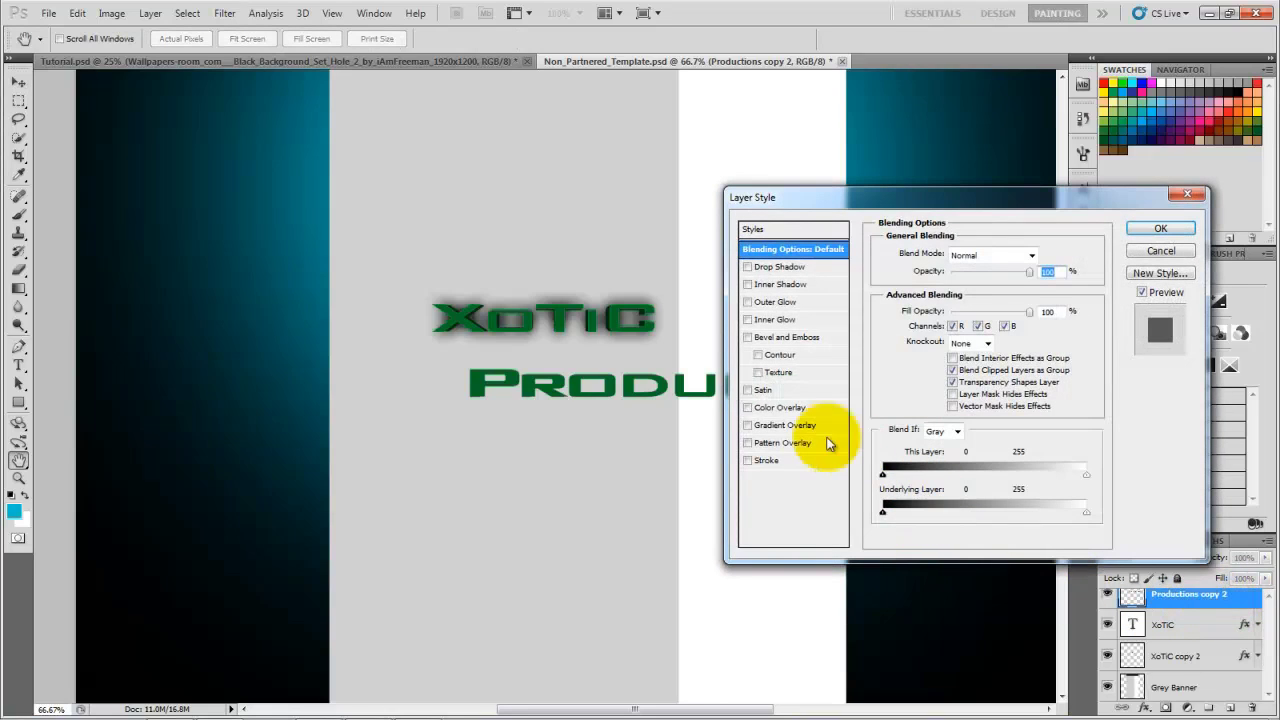
{"action": "left_click", "coordinate": [766, 407]}
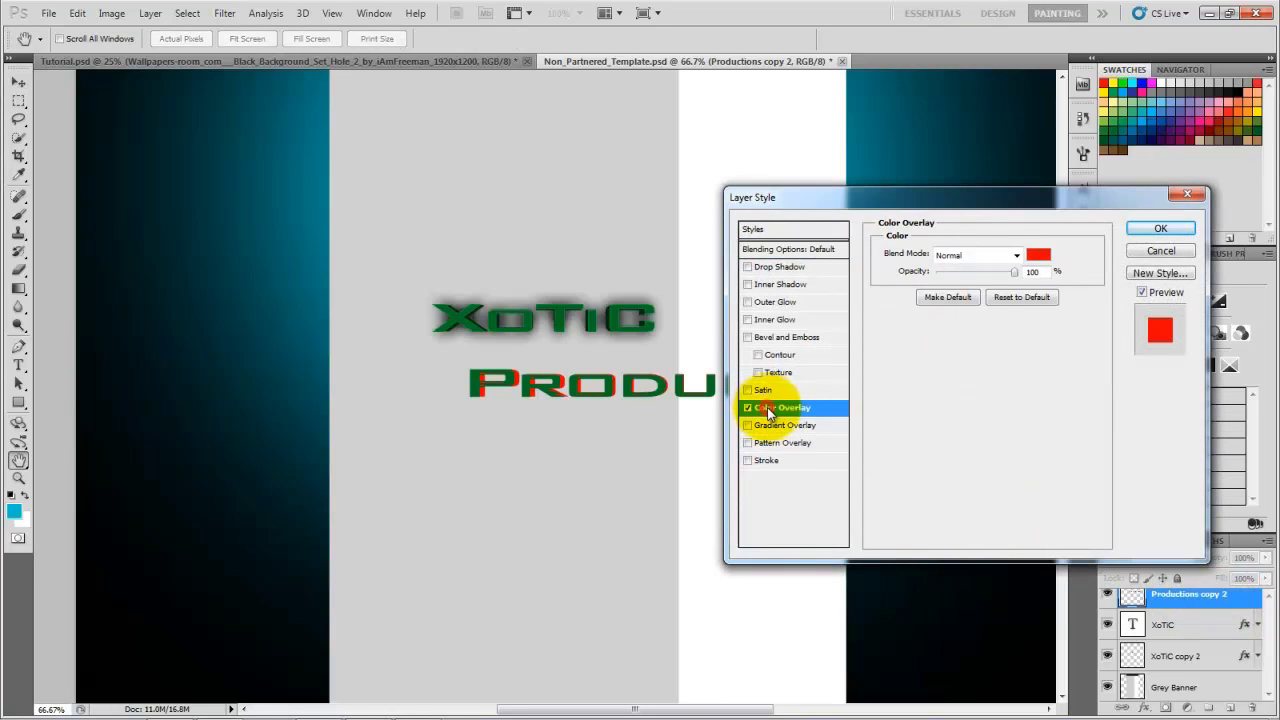
{"action": "left_click", "coordinate": [1040, 253]}
{"action": "left_click_drag", "start_coordinate": [800, 357], "coordinate": [594, 537]}
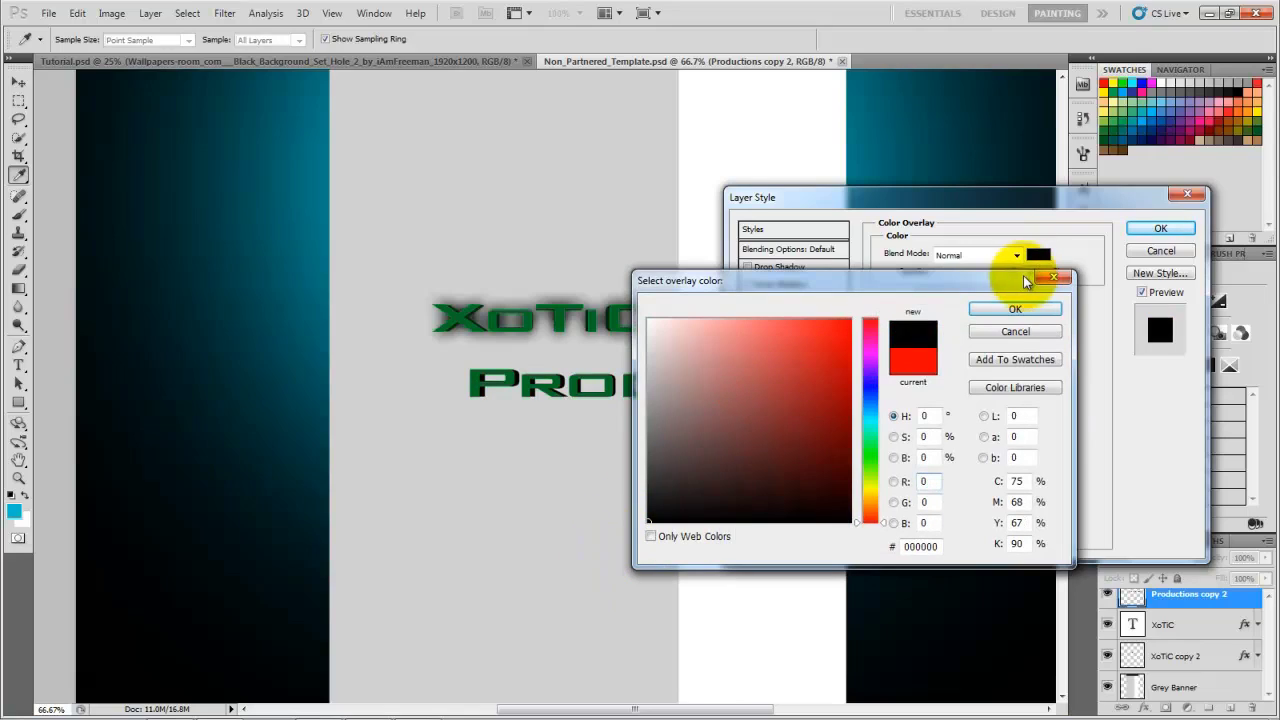
{"action": "left_click", "coordinate": [1015, 309]}
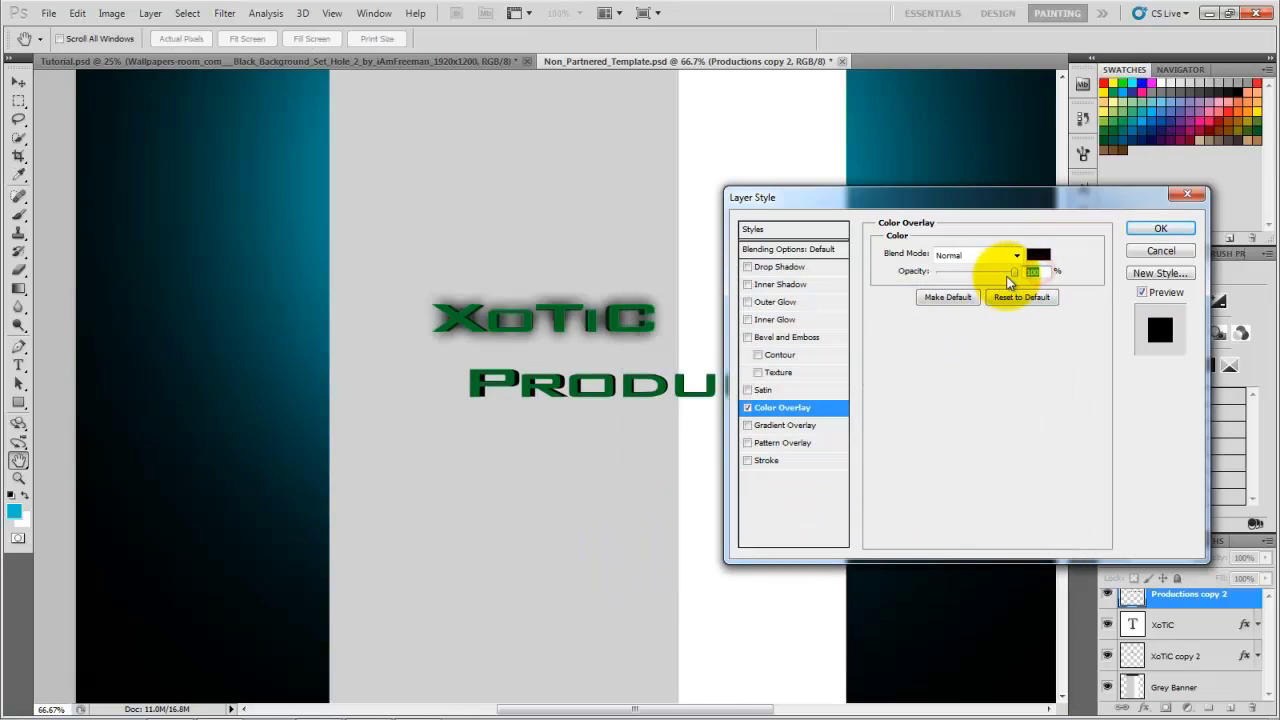
{"action": "type", "text": "60"}
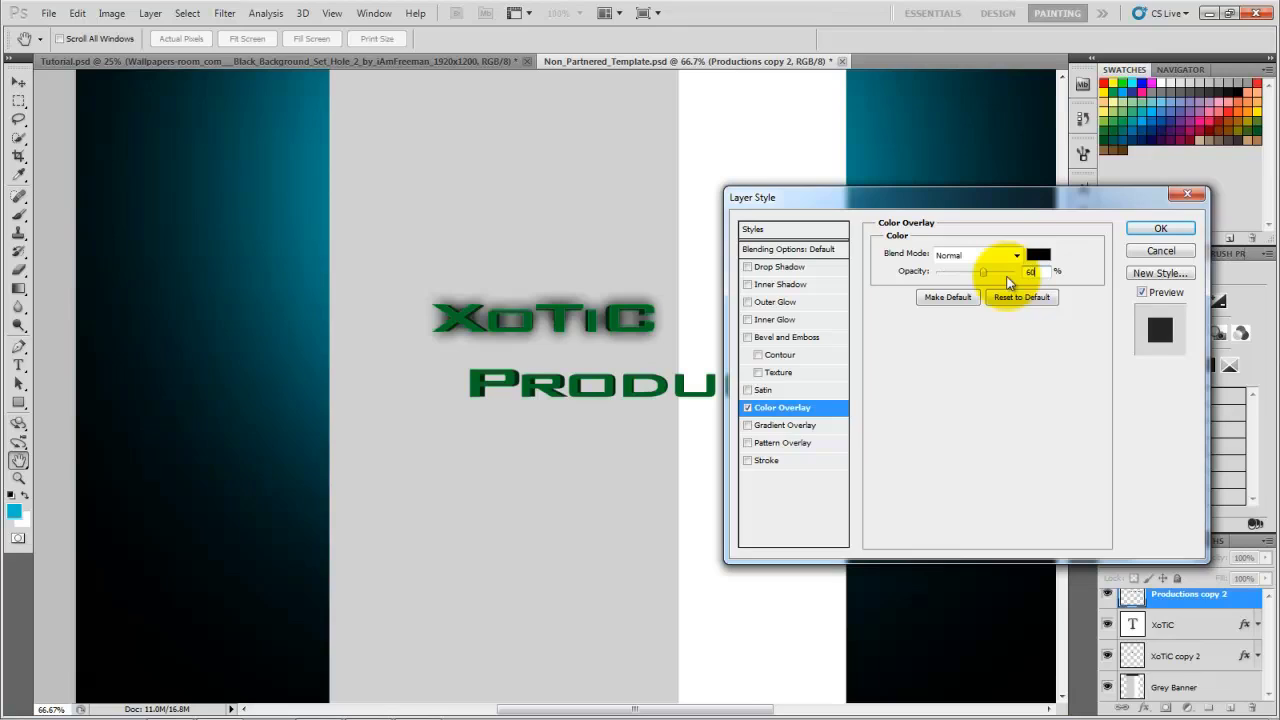
{"action": "left_click_drag", "start_coordinate": [1075, 200], "coordinate": [1114, 230]}
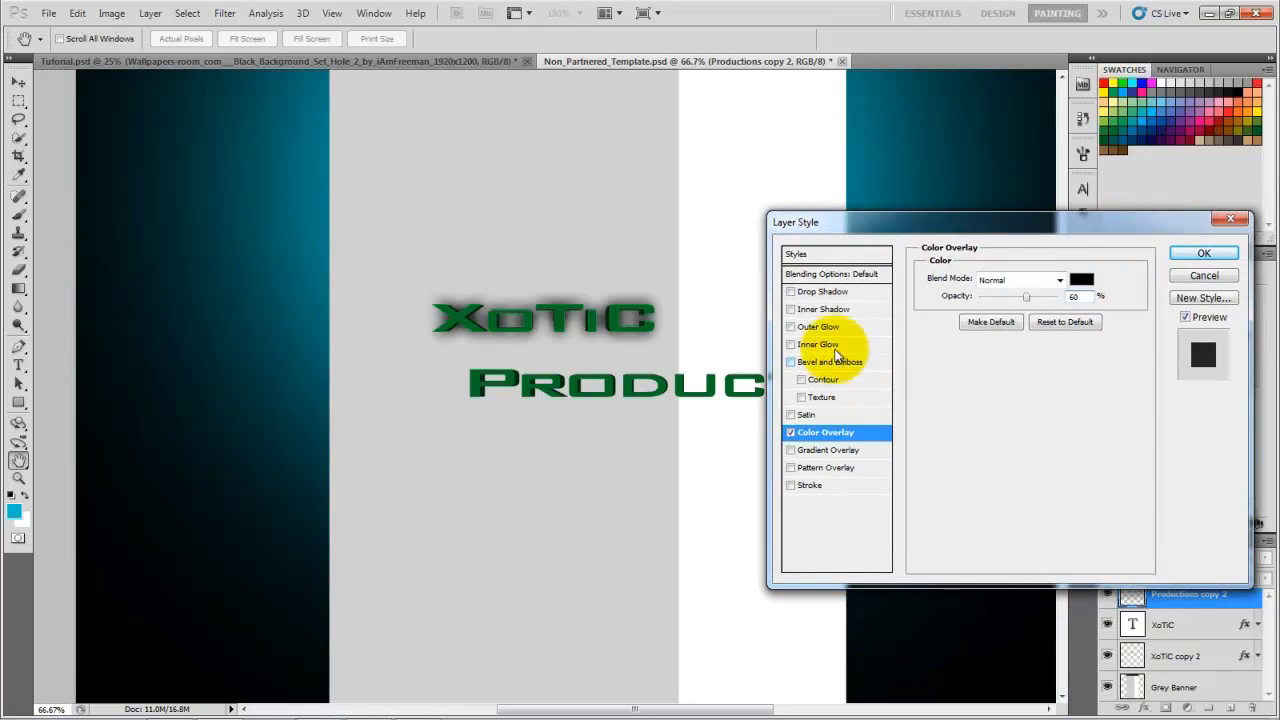
Give the Productions copy 2 layer a black Outer Glow with Normal blend mode and a size of 35 px.
{"action": "left_click", "coordinate": [797, 327]}
{"action": "left_click", "coordinate": [958, 334]}
{"action": "left_click", "coordinate": [646, 530]}
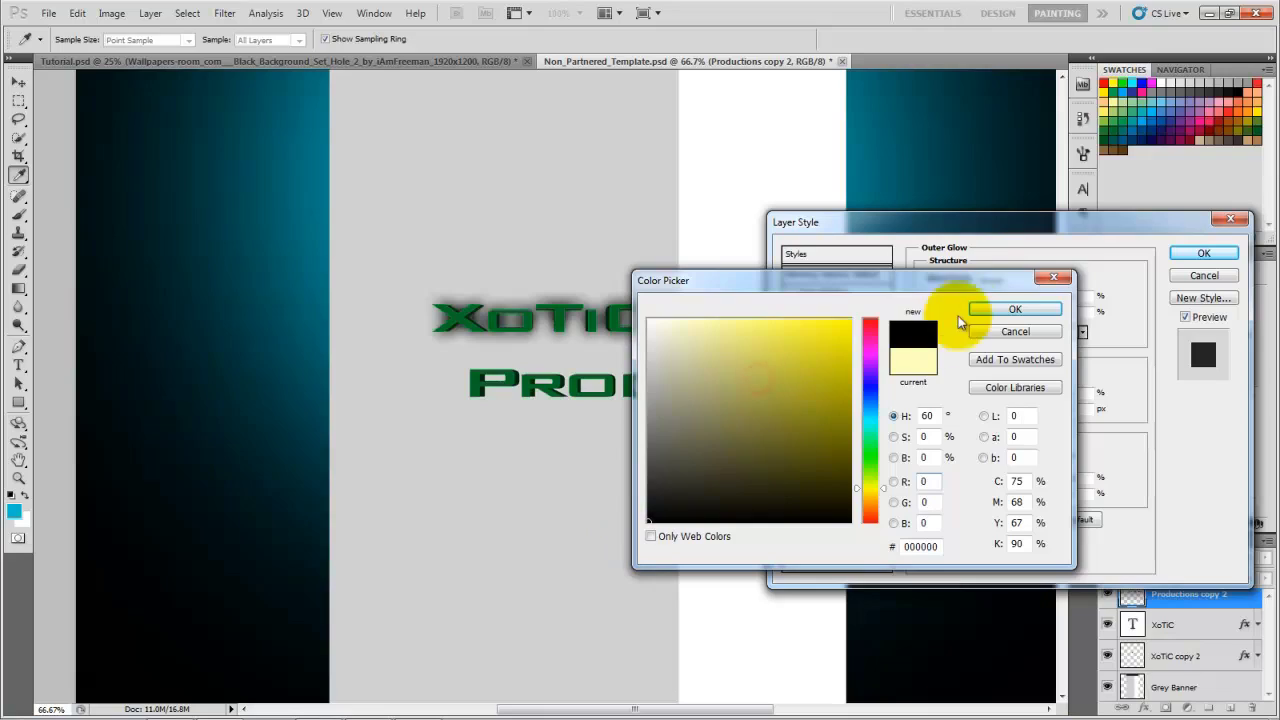
{"action": "left_click", "coordinate": [1012, 309]}
{"action": "left_click", "coordinate": [1051, 280]}
{"action": "left_click", "coordinate": [1008, 292]}
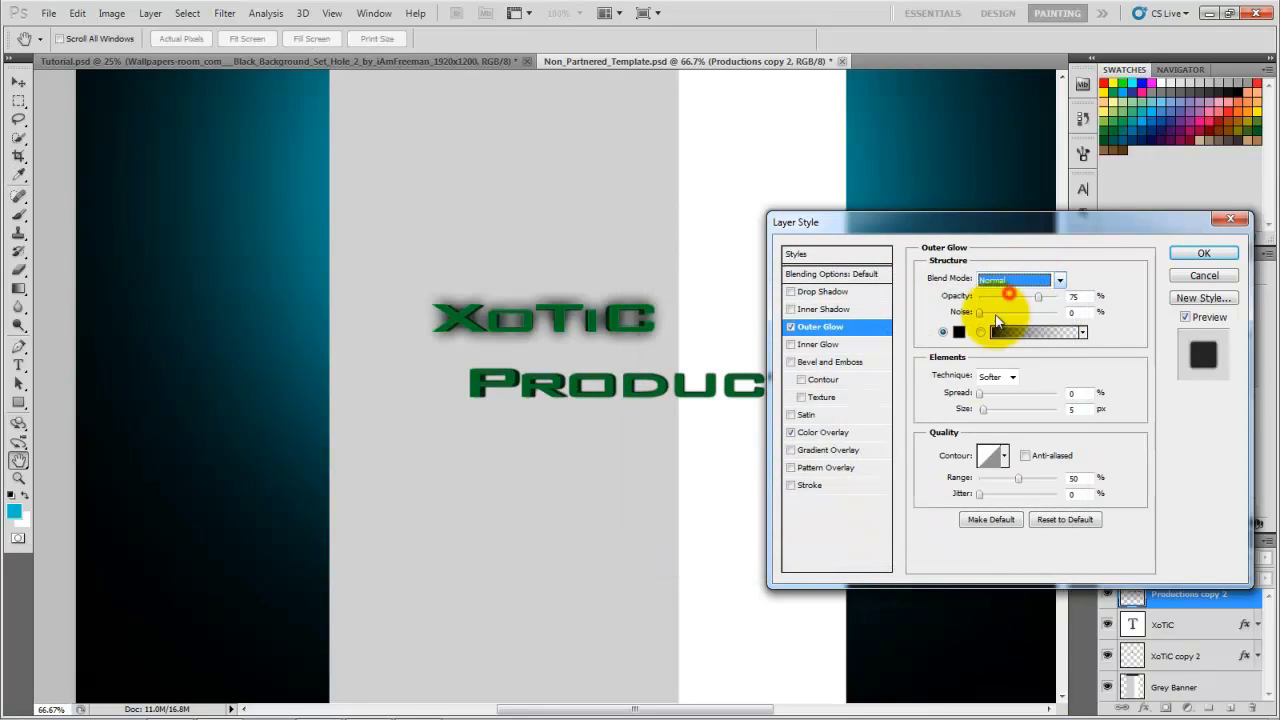
{"action": "double_click", "coordinate": [1071, 409]}
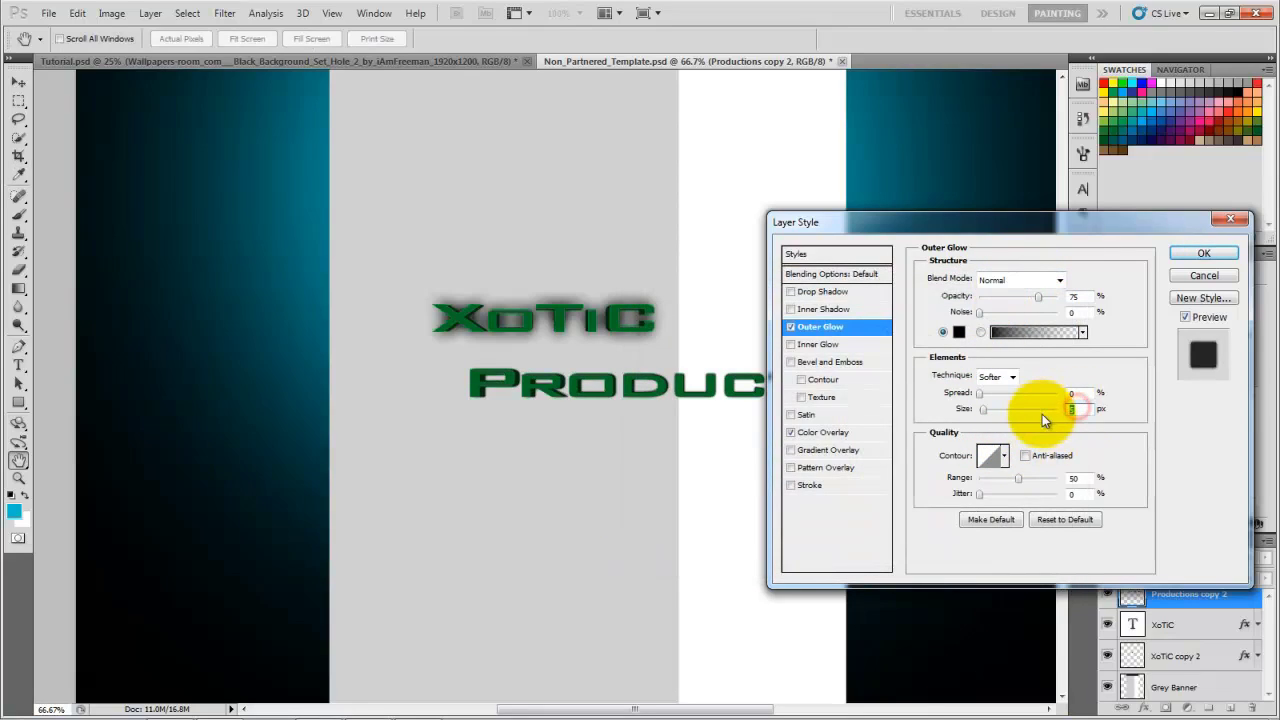
{"action": "type", "text": "35"}
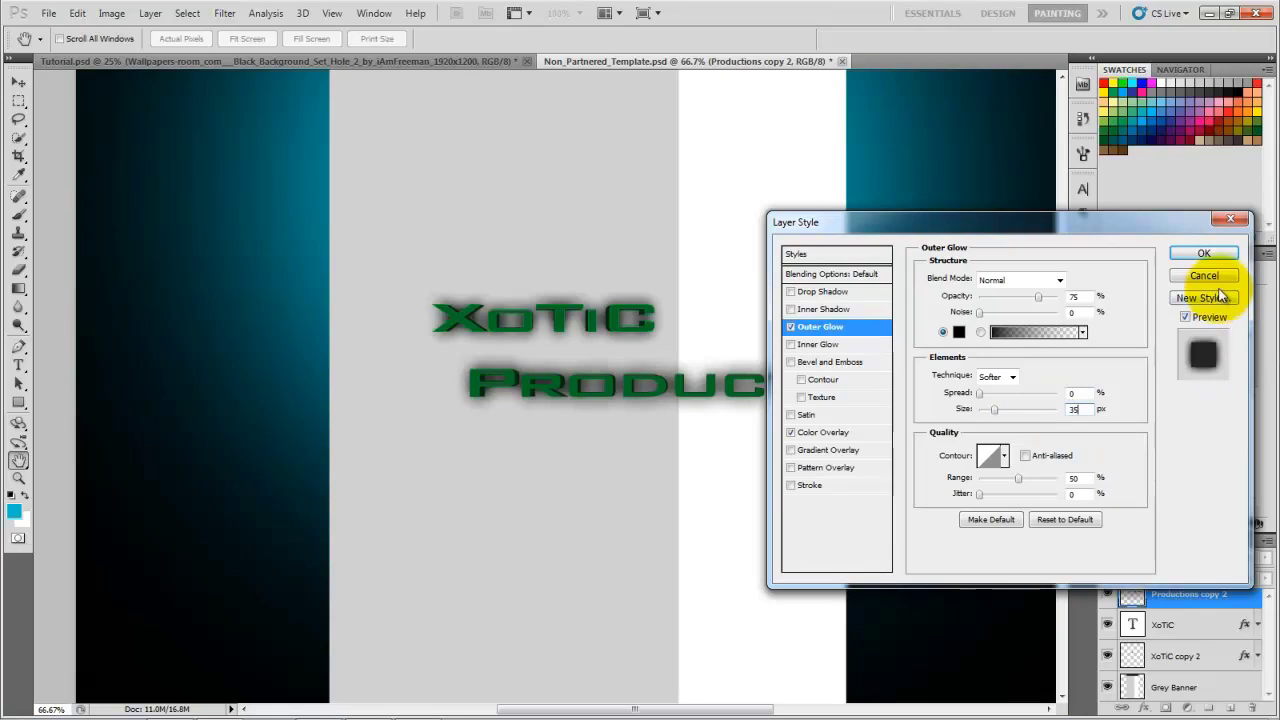
{"action": "left_click", "coordinate": [1200, 252]}
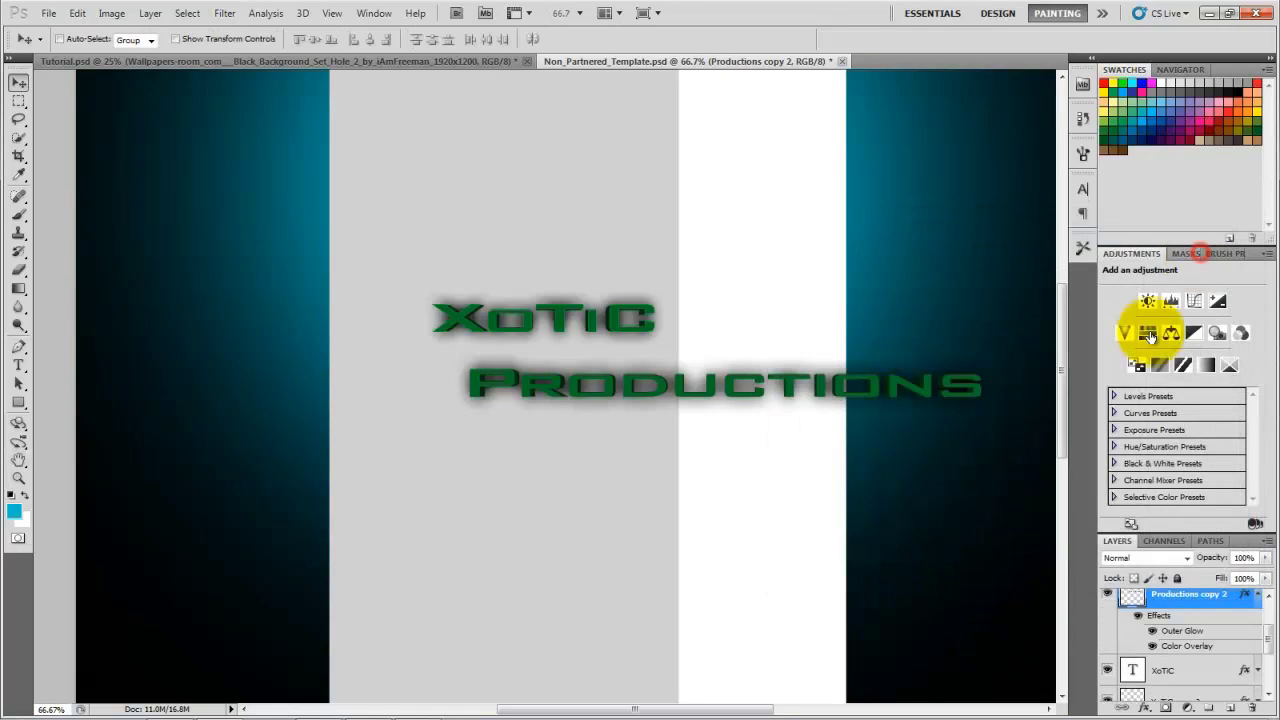
Add a white Inner Glow with Normal blend mode to the Productions layer.
{"action": "scroll", "coordinate": [1250, 610], "scroll_direction": "up", "scroll_amount": 1}
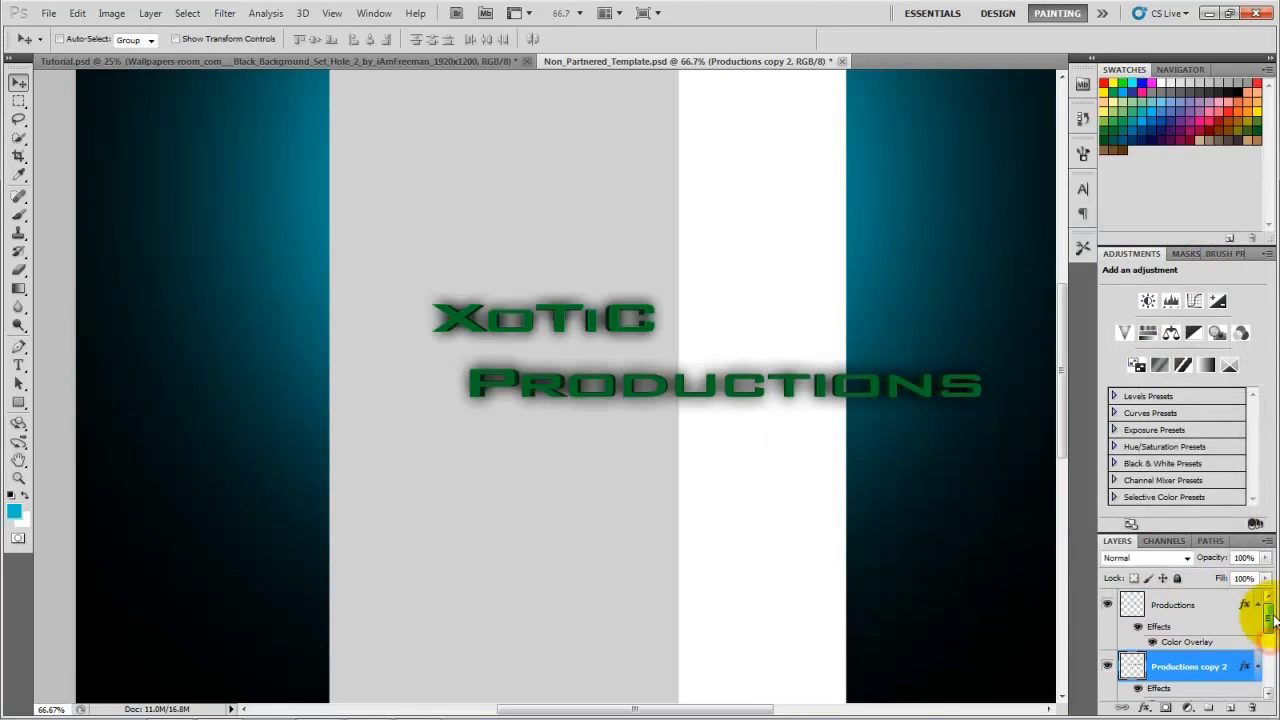
{"action": "left_click", "coordinate": [1212, 612]}
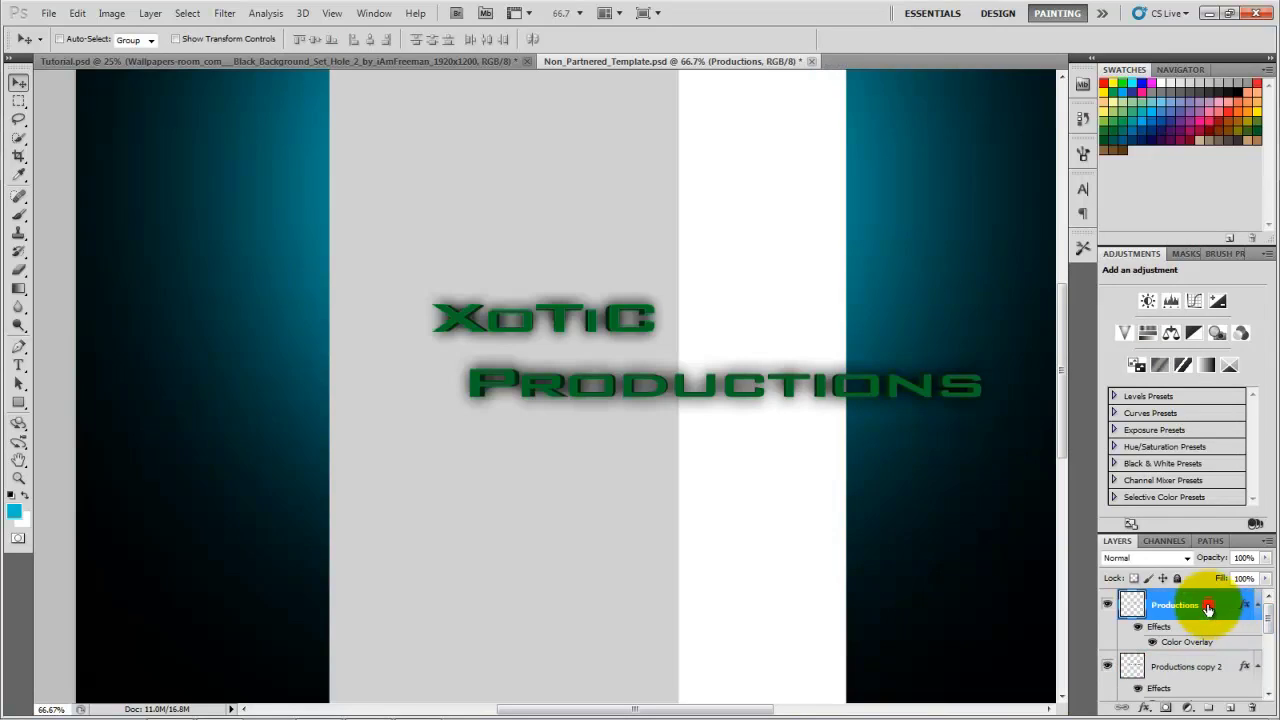
{"action": "double_click", "coordinate": [1208, 608]}
{"action": "left_click", "coordinate": [806, 345]}
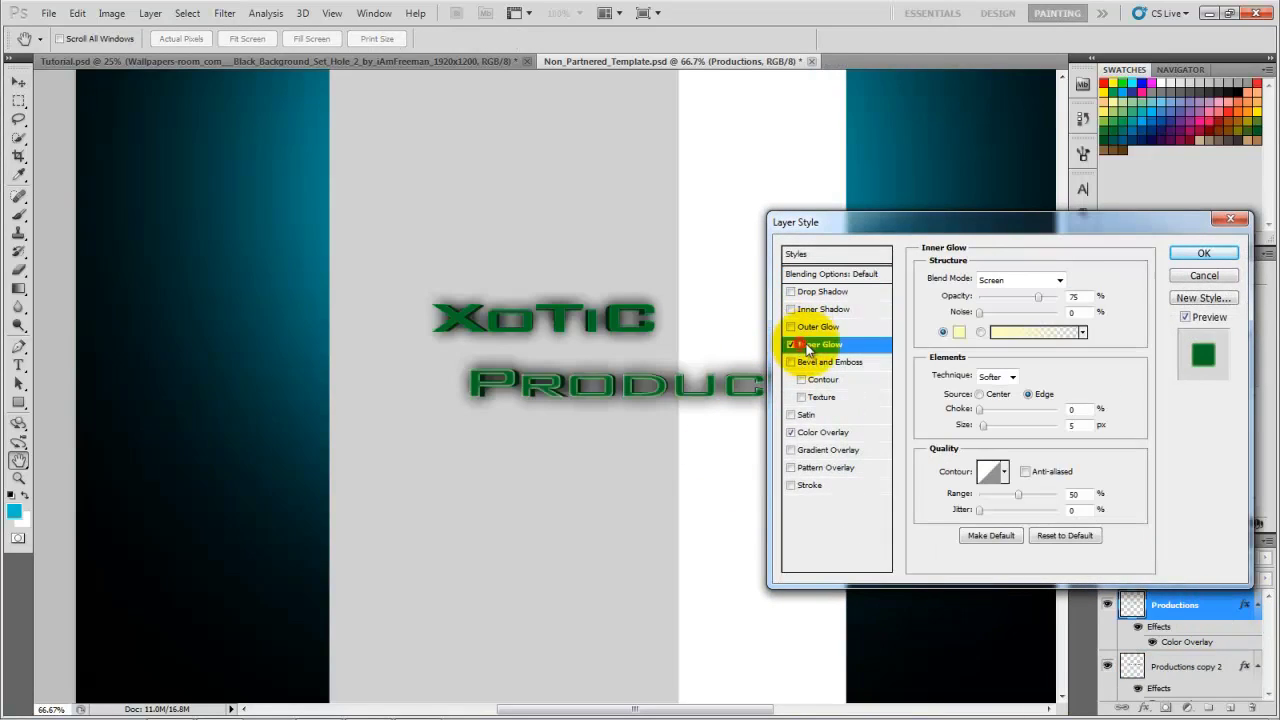
{"action": "left_click", "coordinate": [990, 280]}
{"action": "left_click", "coordinate": [1000, 299]}
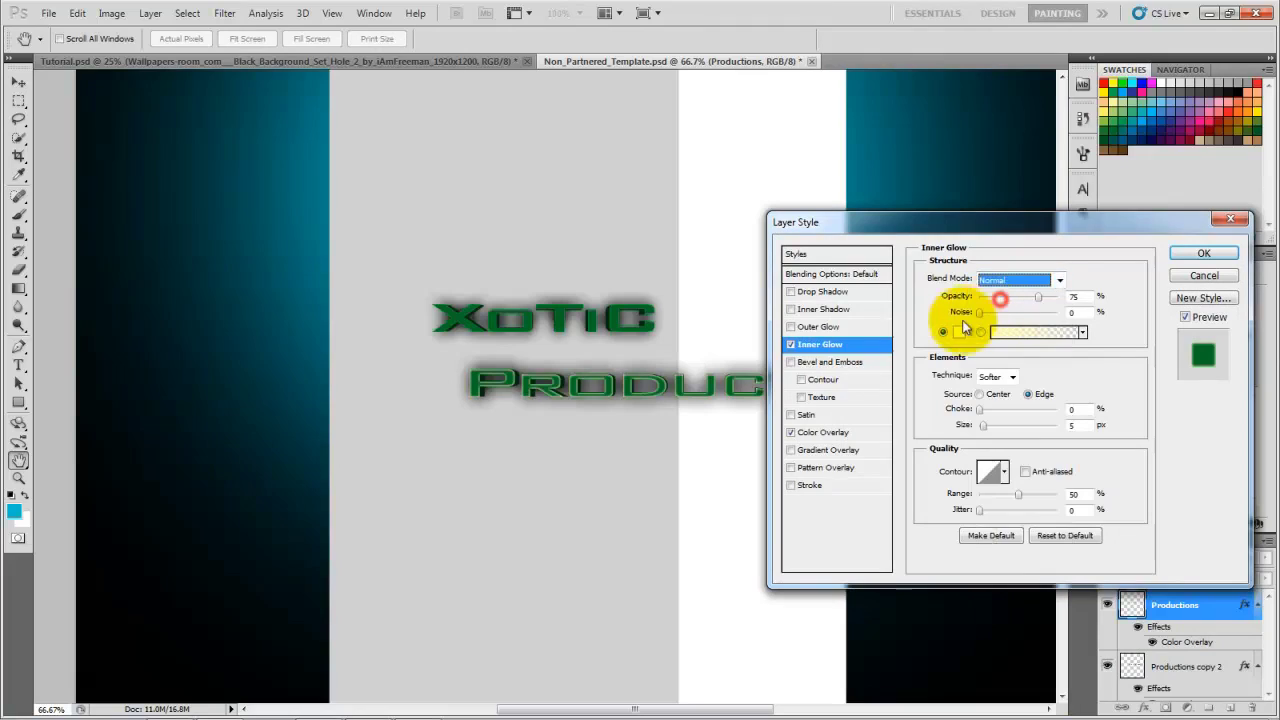
{"action": "left_click", "coordinate": [963, 328]}
{"action": "left_click_drag", "start_coordinate": [754, 334], "coordinate": [643, 320]}
{"action": "left_click", "coordinate": [1044, 307]}
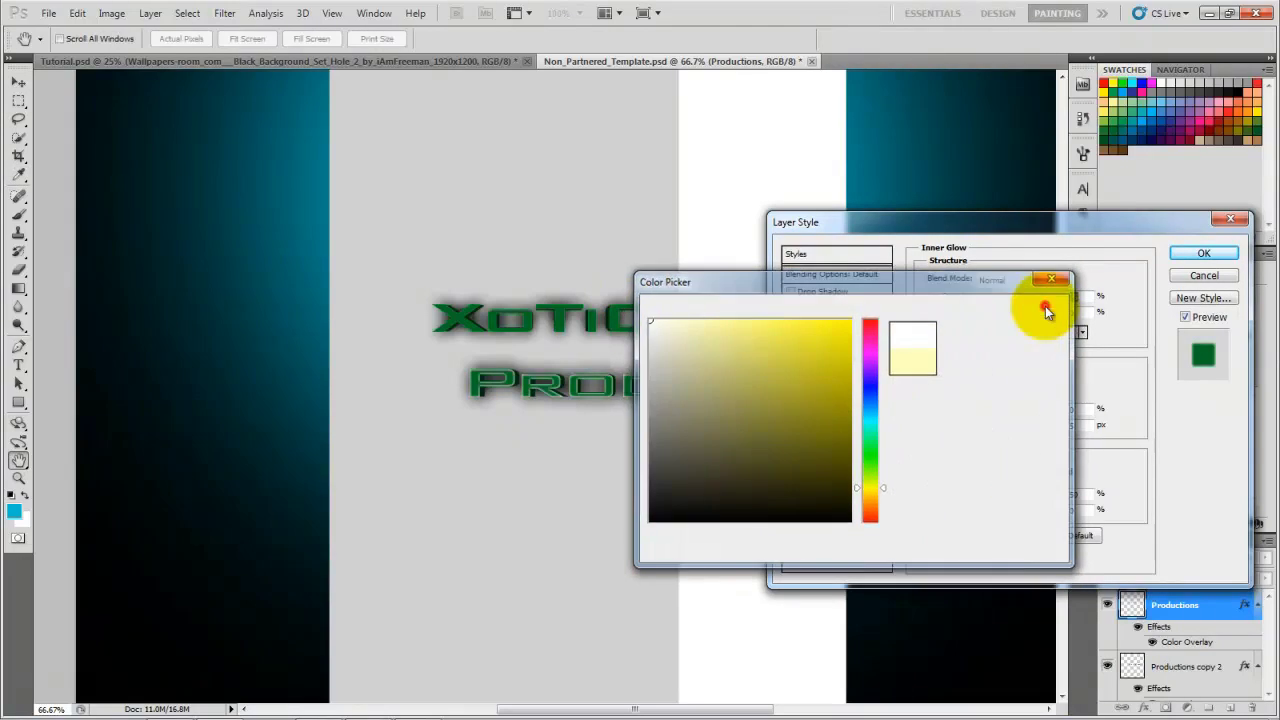
Set the Productions layer's Inner Glow size to 2 px and its blend mode to Overlay, and apply the style.
{"action": "double_click", "coordinate": [1074, 426]}
{"action": "type", "text": "2"}
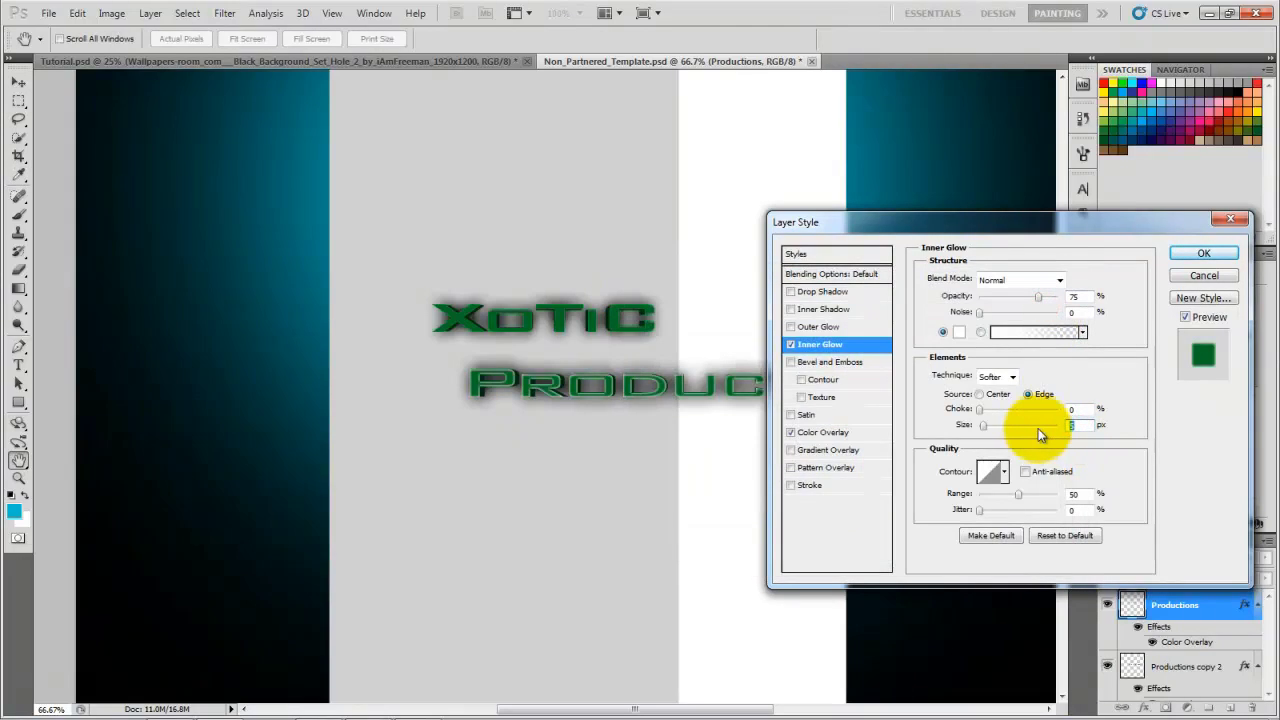
{"action": "left_click", "coordinate": [1058, 280]}
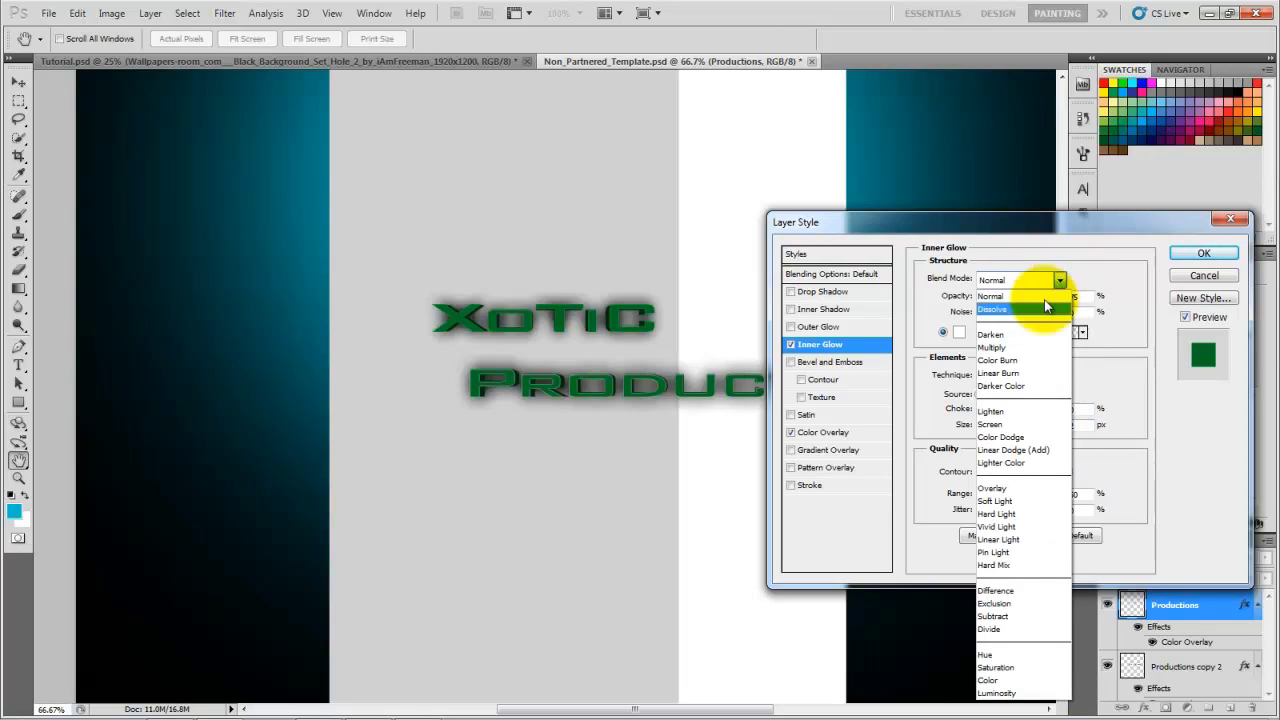
{"action": "left_click", "coordinate": [1035, 489]}
{"action": "left_click", "coordinate": [1204, 253]}
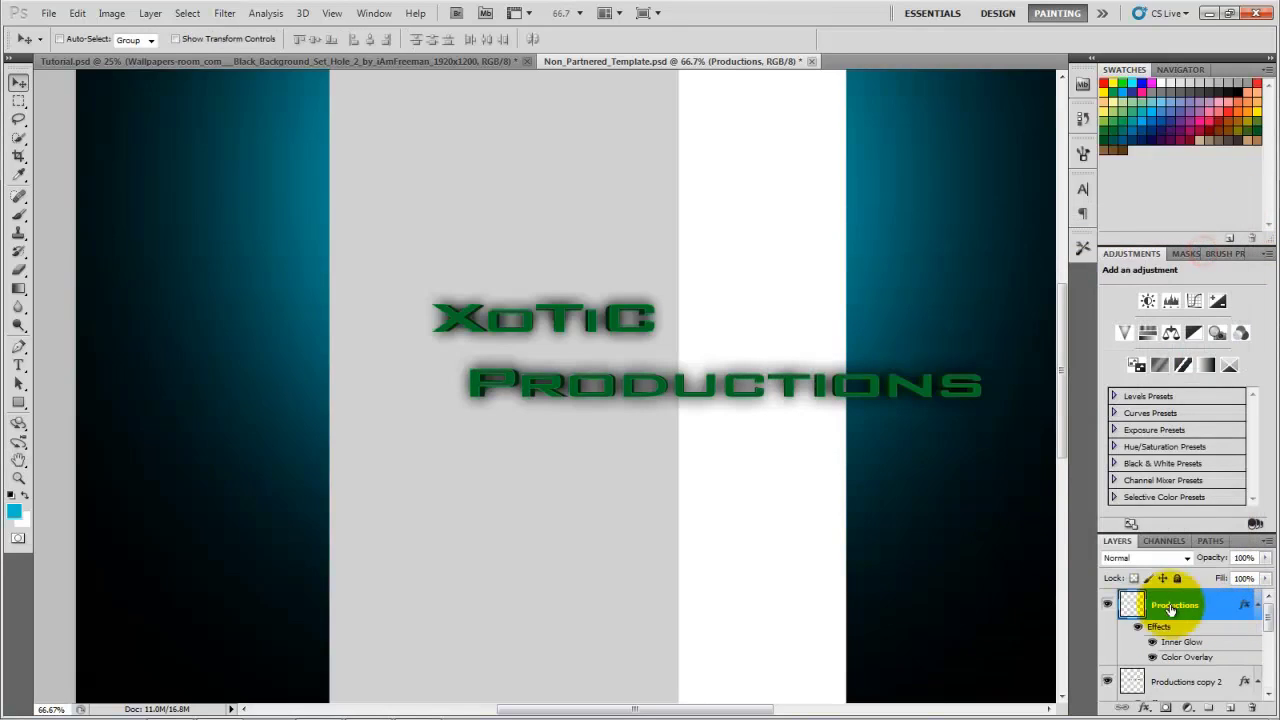
Collapse the effects of the Productions and Productions copy 2 layers and merge the two layers into one.
{"action": "left_click", "coordinate": [1259, 606]}
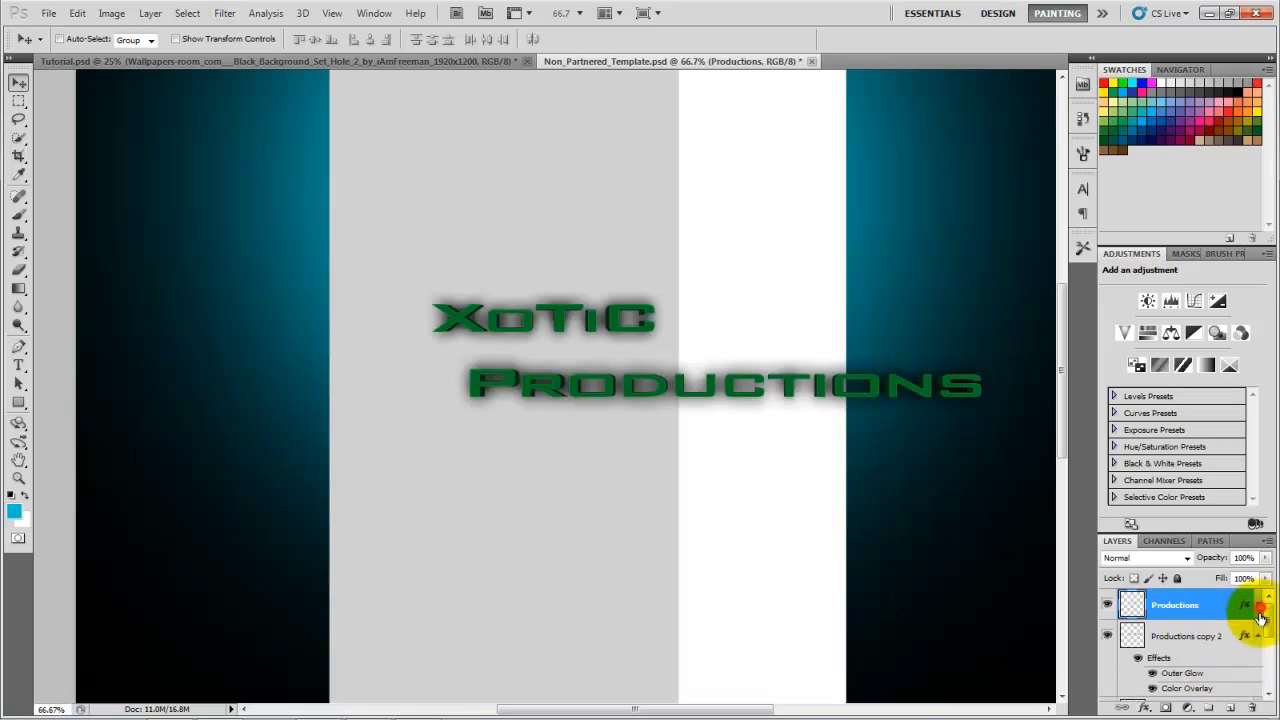
{"action": "left_click", "coordinate": [1257, 637]}
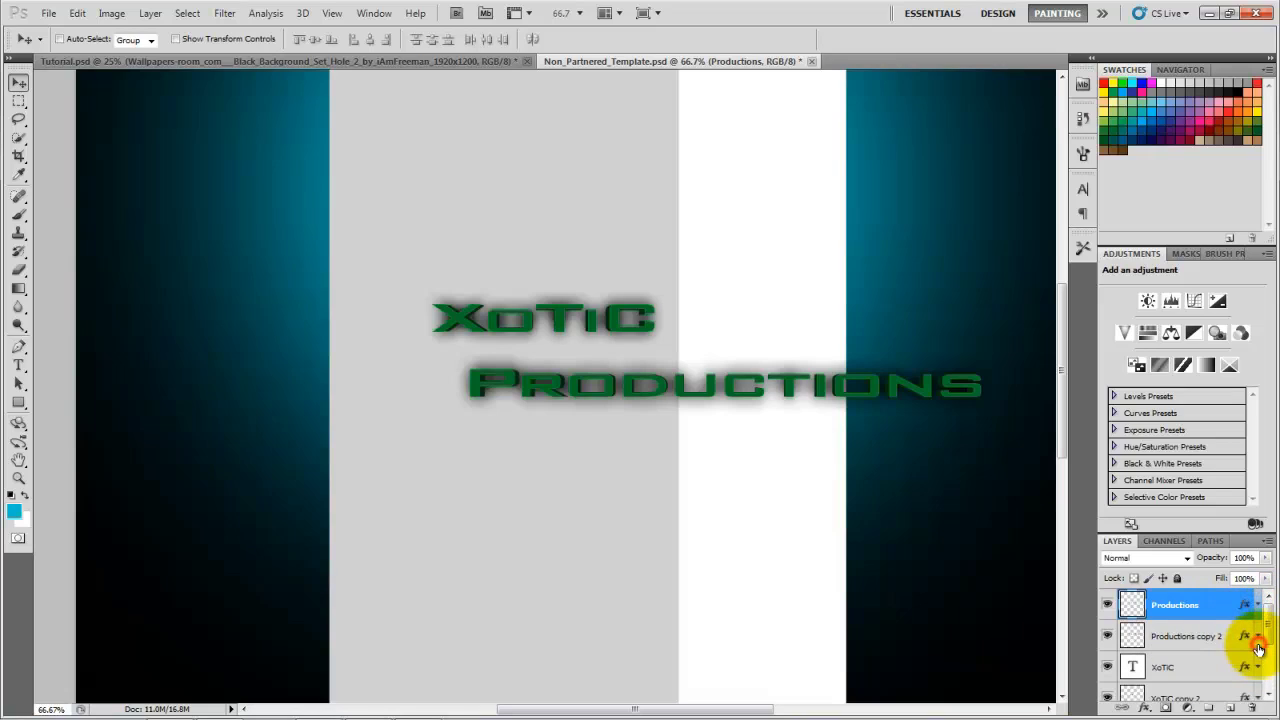
{"action": "left_click", "coordinate": [1200, 637], "text": "shift"}
{"action": "right_click", "coordinate": [1189, 603]}
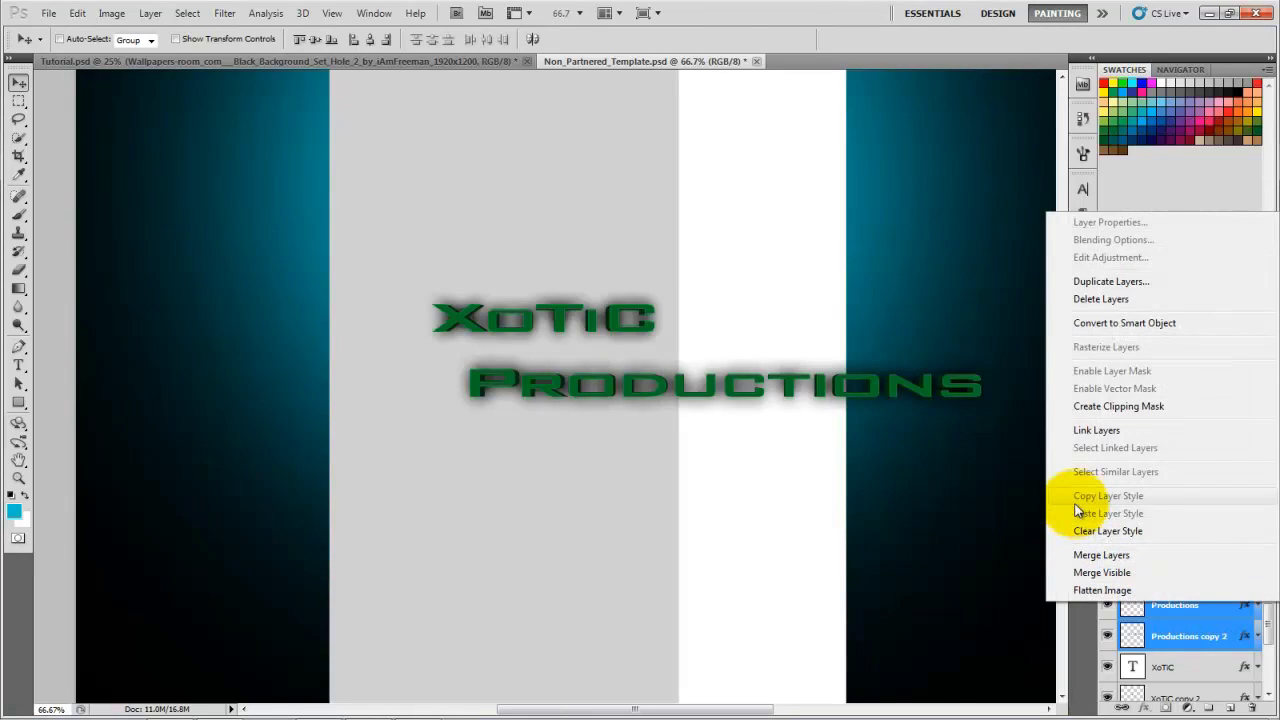
{"action": "left_click", "coordinate": [1101, 555]}
Rasterize the XoTiC text layer and merge it with the XoTiC copy 2 layer.
{"action": "left_click", "coordinate": [1203, 643]}
{"action": "left_click", "coordinate": [1188, 668], "text": "shift"}
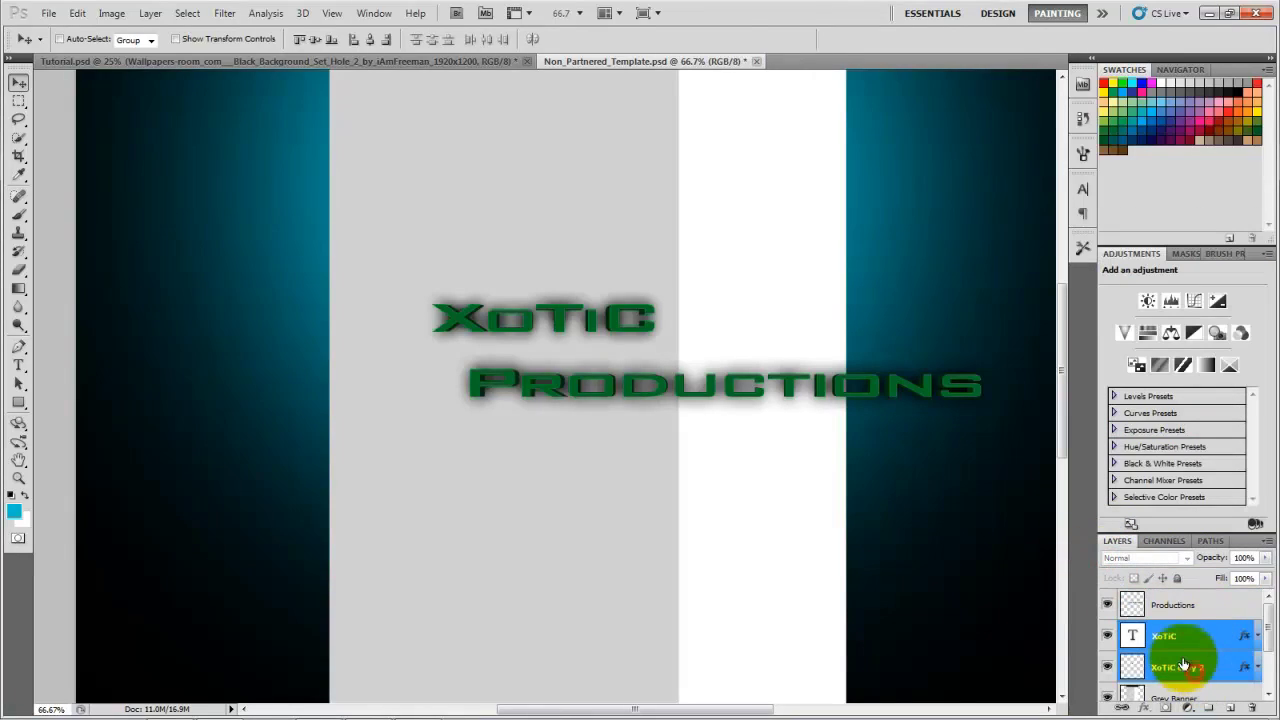
{"action": "right_click", "coordinate": [1186, 668]}
{"action": "left_click", "coordinate": [1100, 344]}
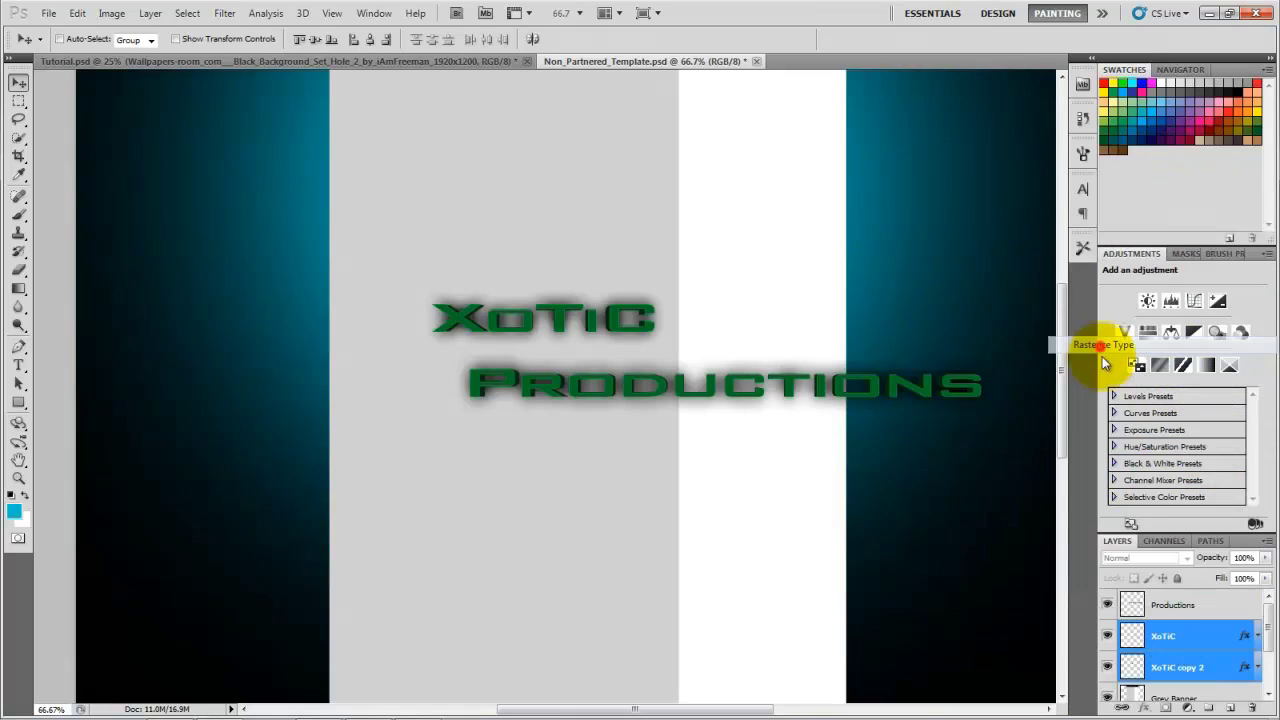
{"action": "right_click", "coordinate": [1205, 634]}
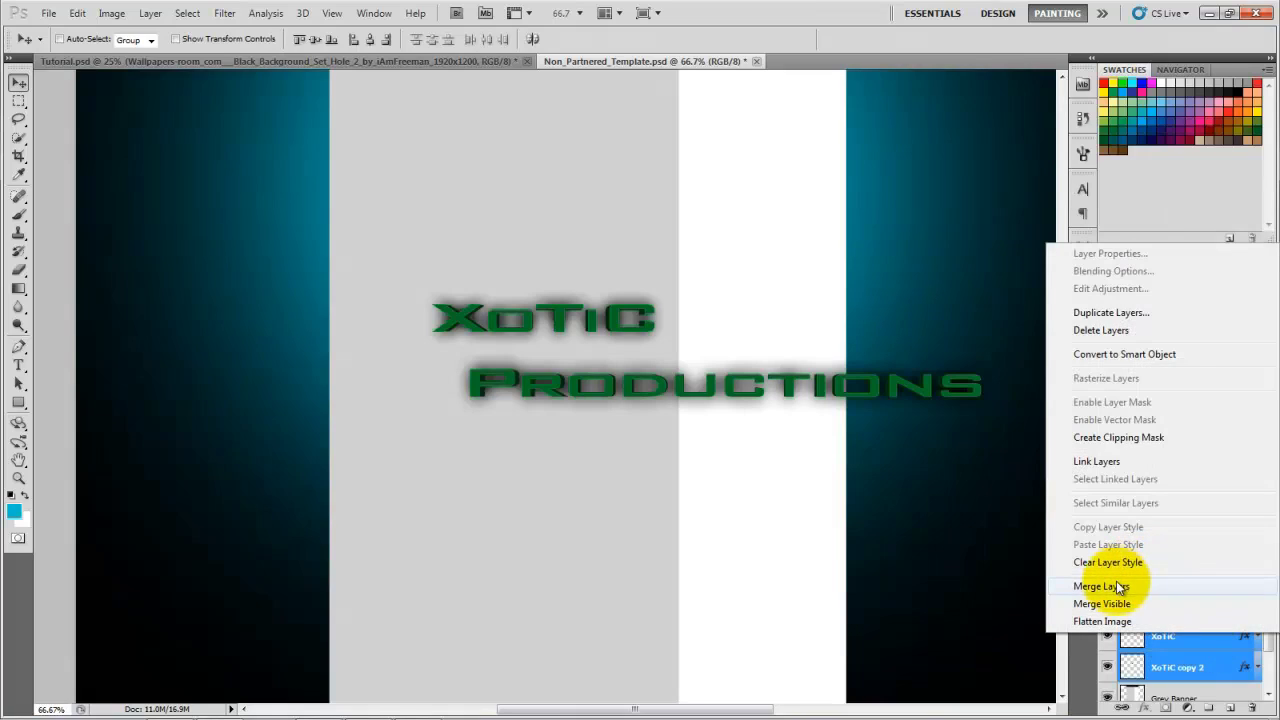
{"action": "left_click", "coordinate": [1123, 589]}
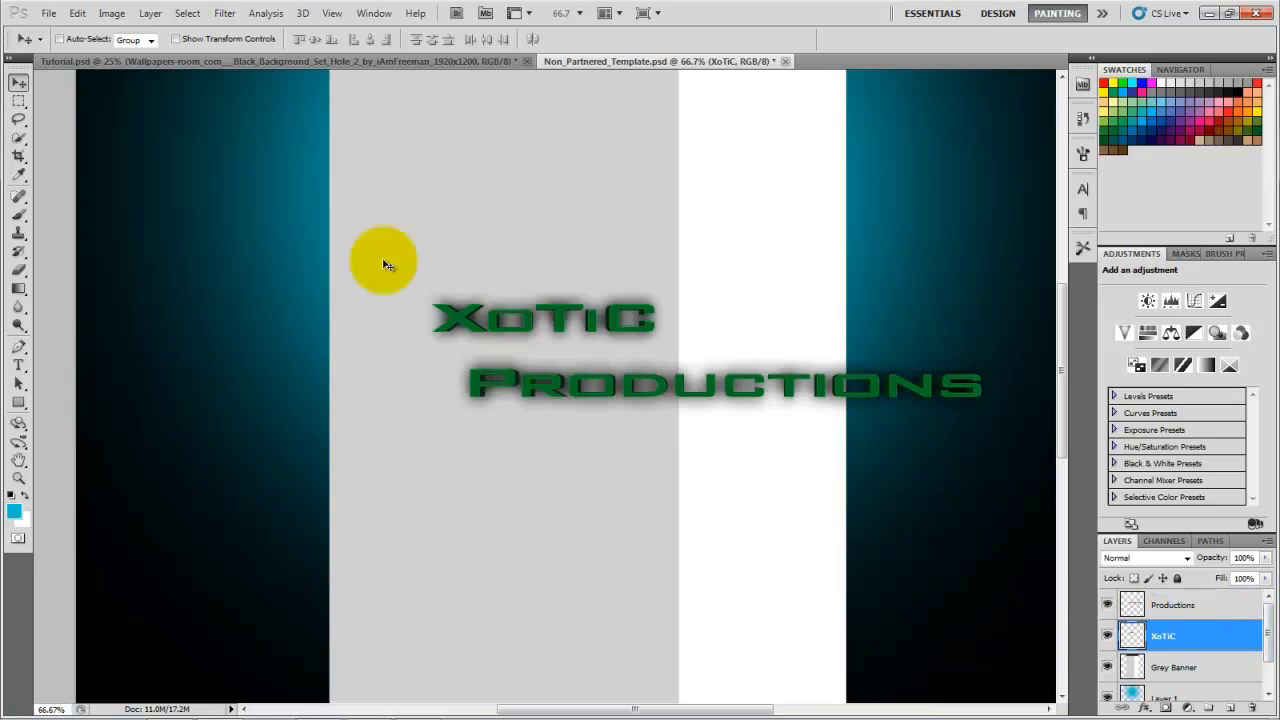
Rotate the XoTiC layer by -90° and move it onto the upper blue glow along the grey banner's left edge.
{"action": "left_click", "coordinate": [18, 478]}
{"action": "right_click", "coordinate": [459, 516]}
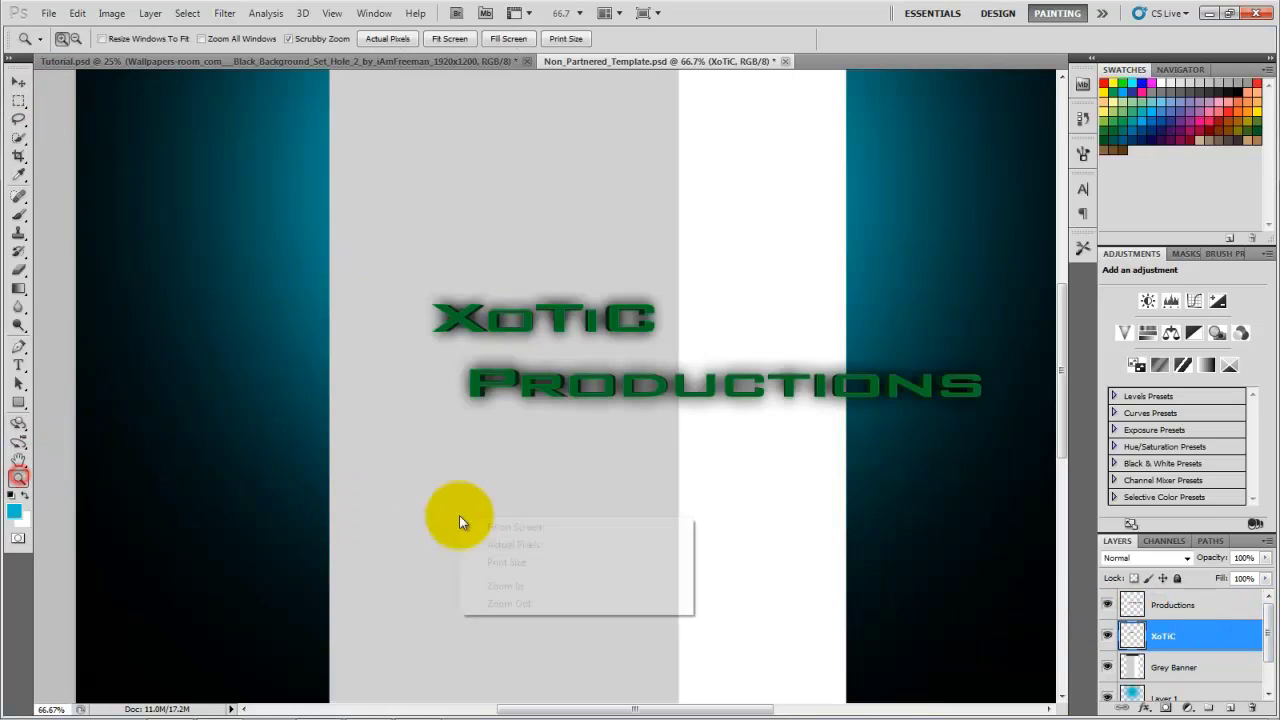
{"action": "left_click", "coordinate": [521, 603]}
{"action": "right_click", "coordinate": [532, 541]}
{"action": "left_click", "coordinate": [607, 625]}
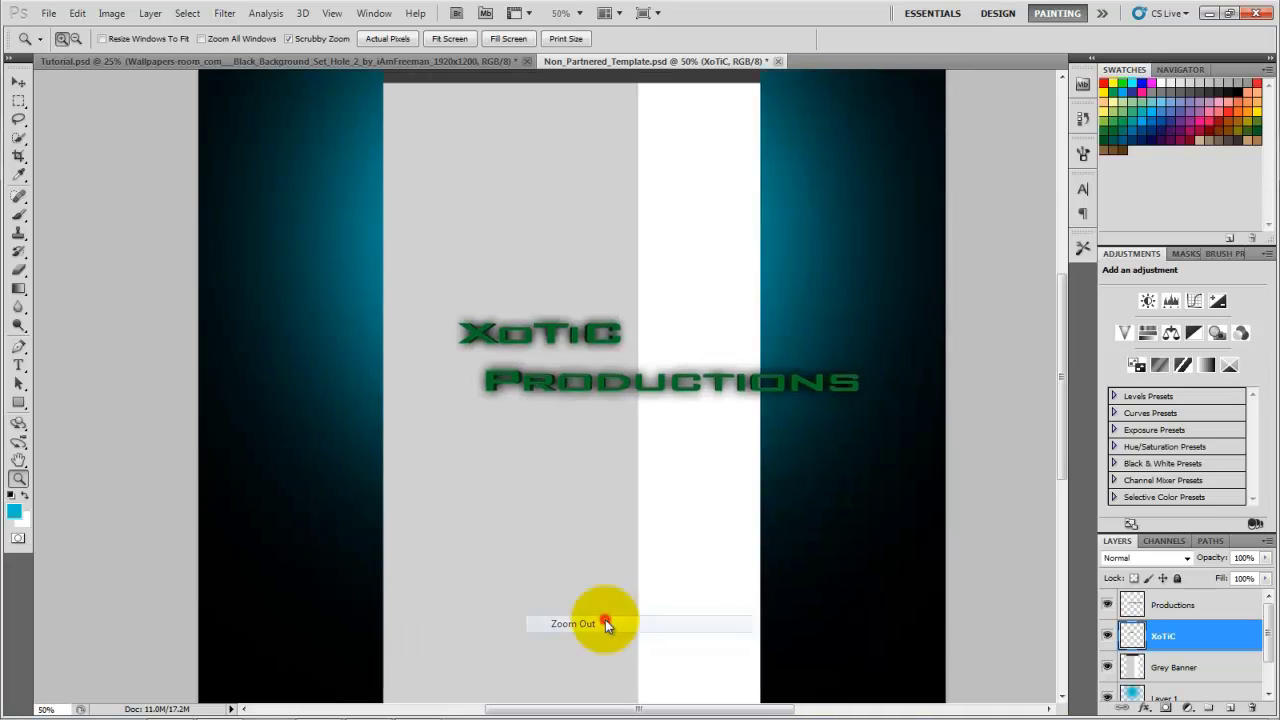
{"action": "left_click", "coordinate": [18, 81]}
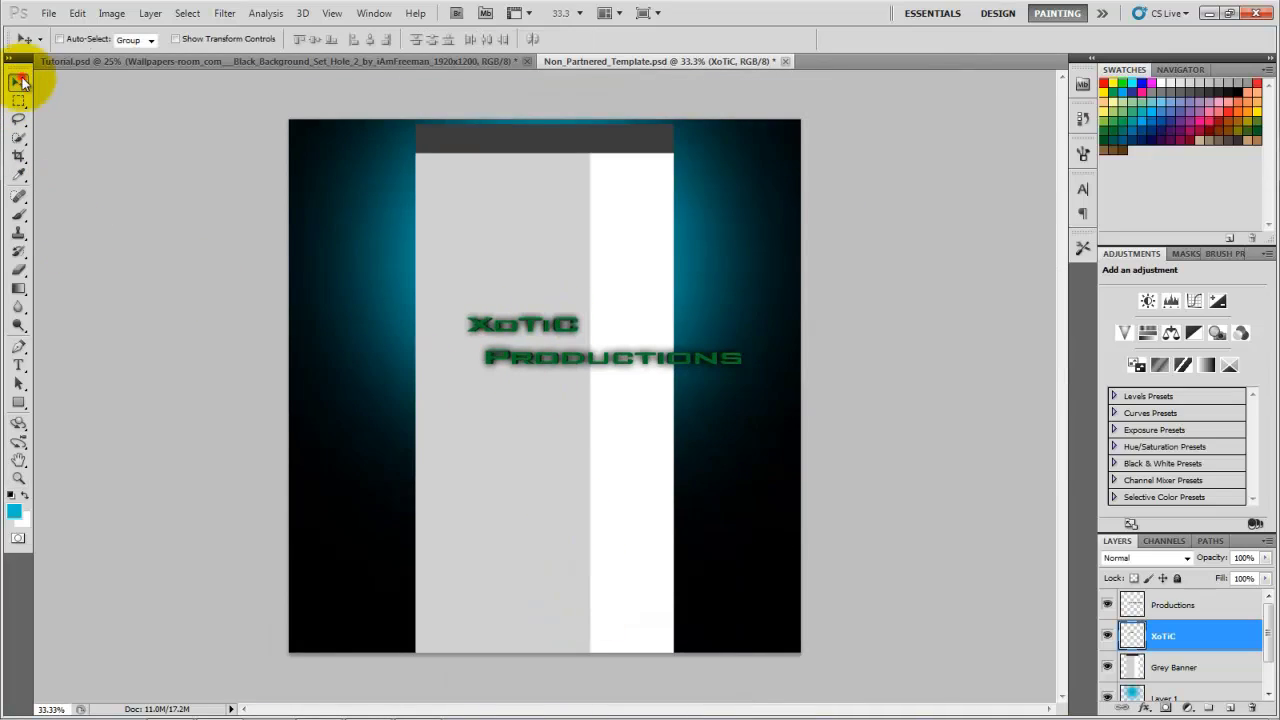
{"action": "key", "text": "ctrl+t"}
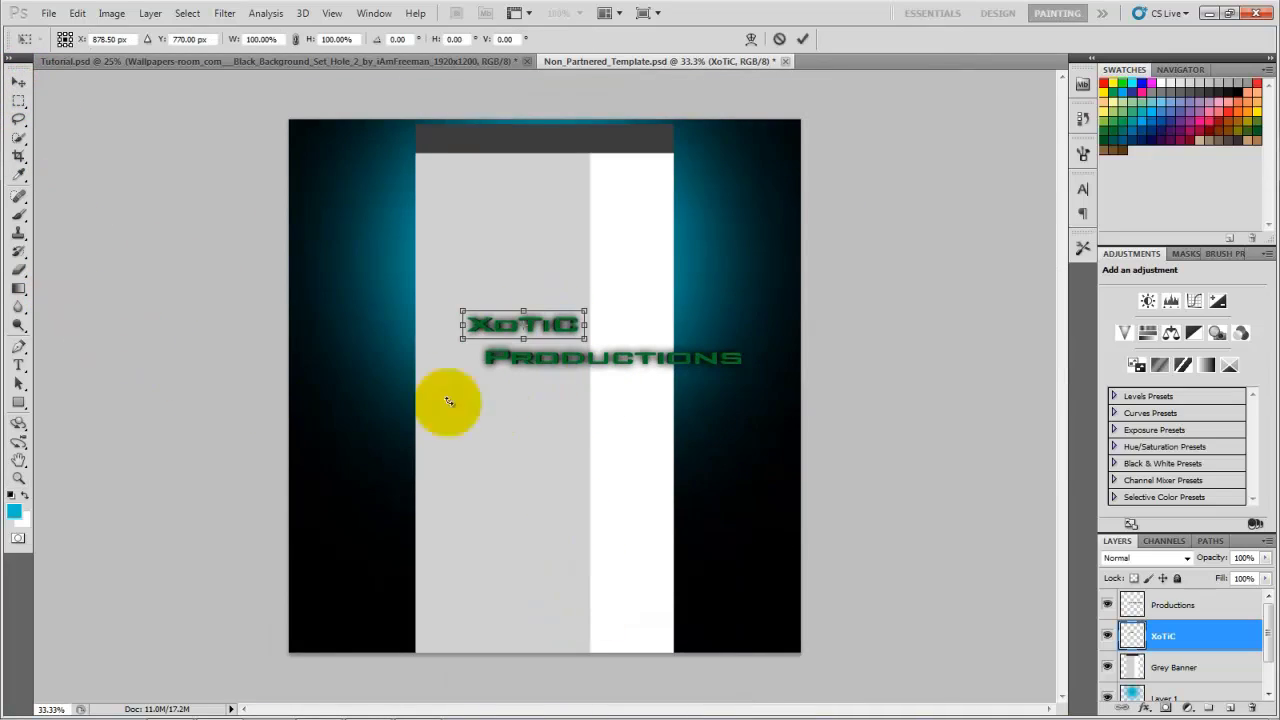
{"action": "left_click_drag", "start_coordinate": [556, 418], "coordinate": [640, 292]}
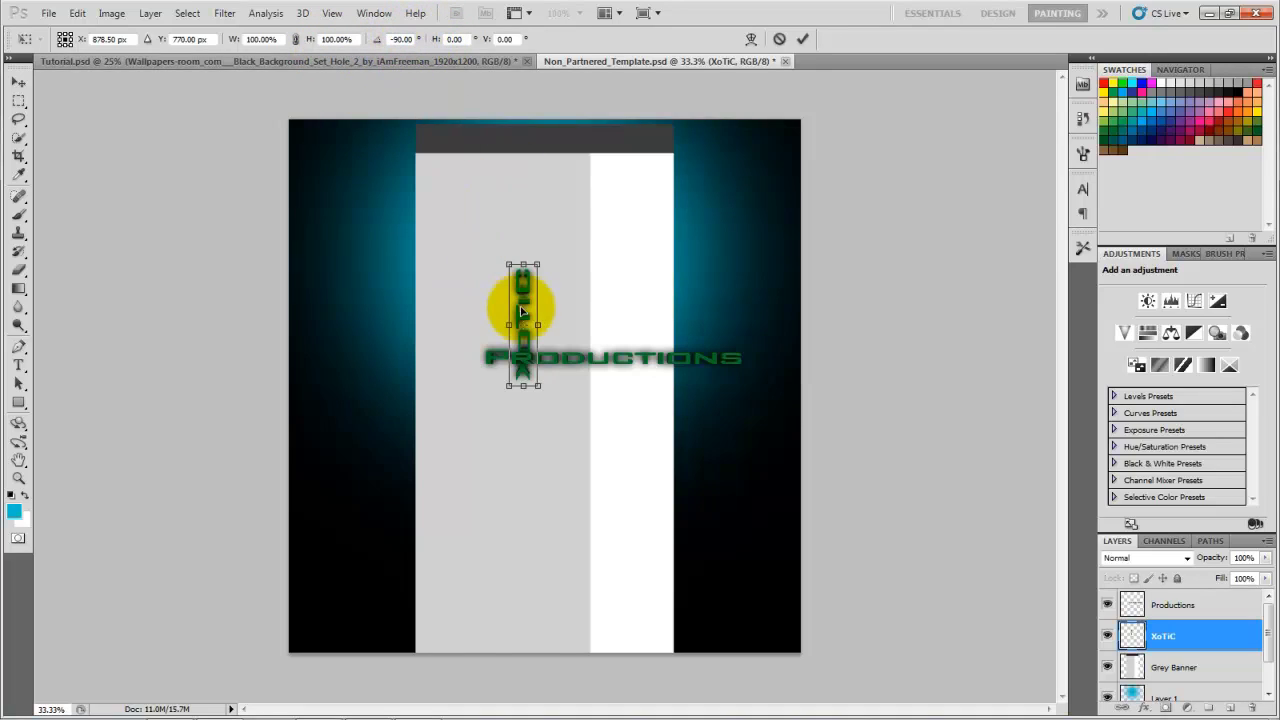
{"action": "left_click", "coordinate": [18, 80]}
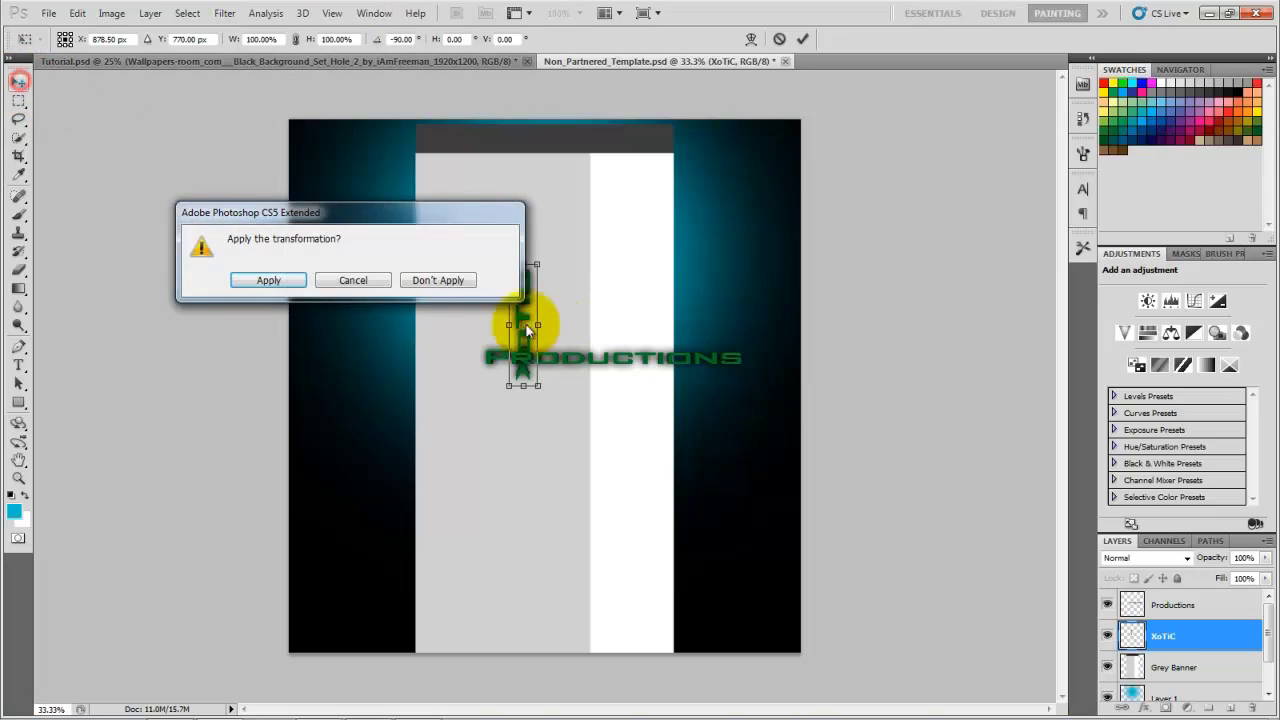
{"action": "left_click", "coordinate": [287, 280]}
{"action": "left_click_drag", "start_coordinate": [521, 298], "coordinate": [398, 236]}
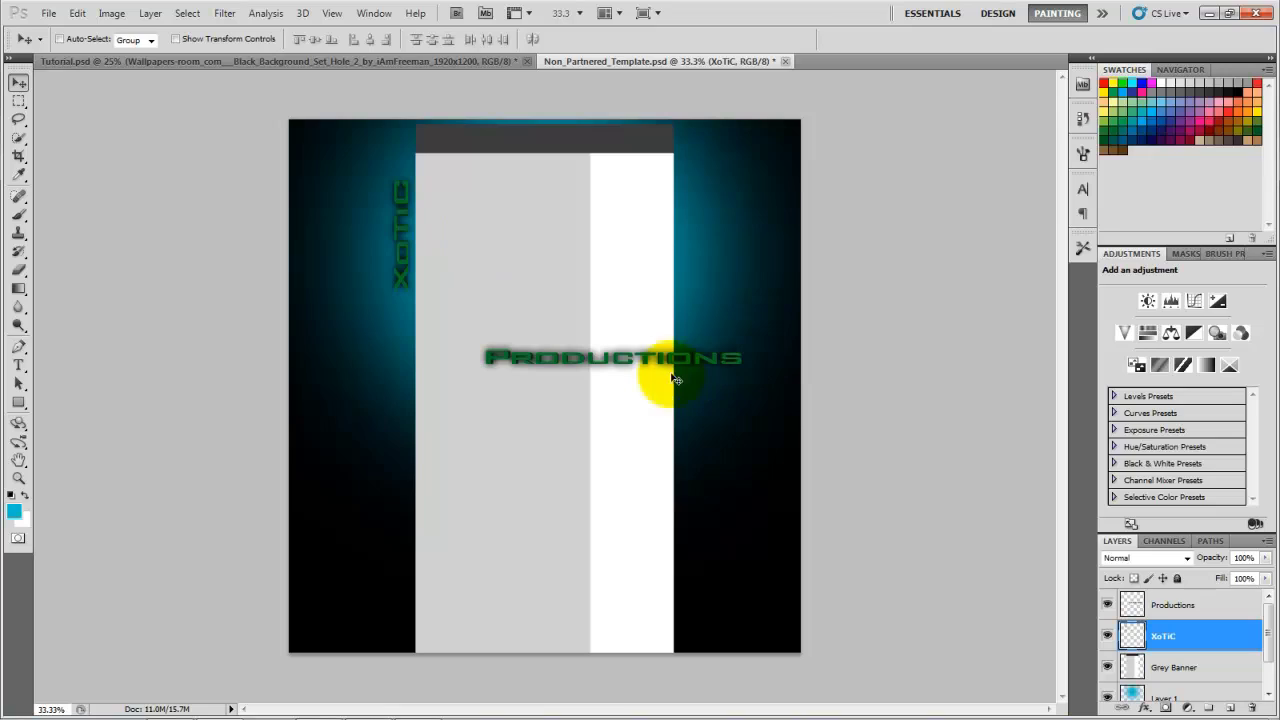
Rotate the Productions layer by 90° and move it beside the banner's right edge, and lower the XoTiC layer slightly.
{"action": "left_click", "coordinate": [1157, 604]}
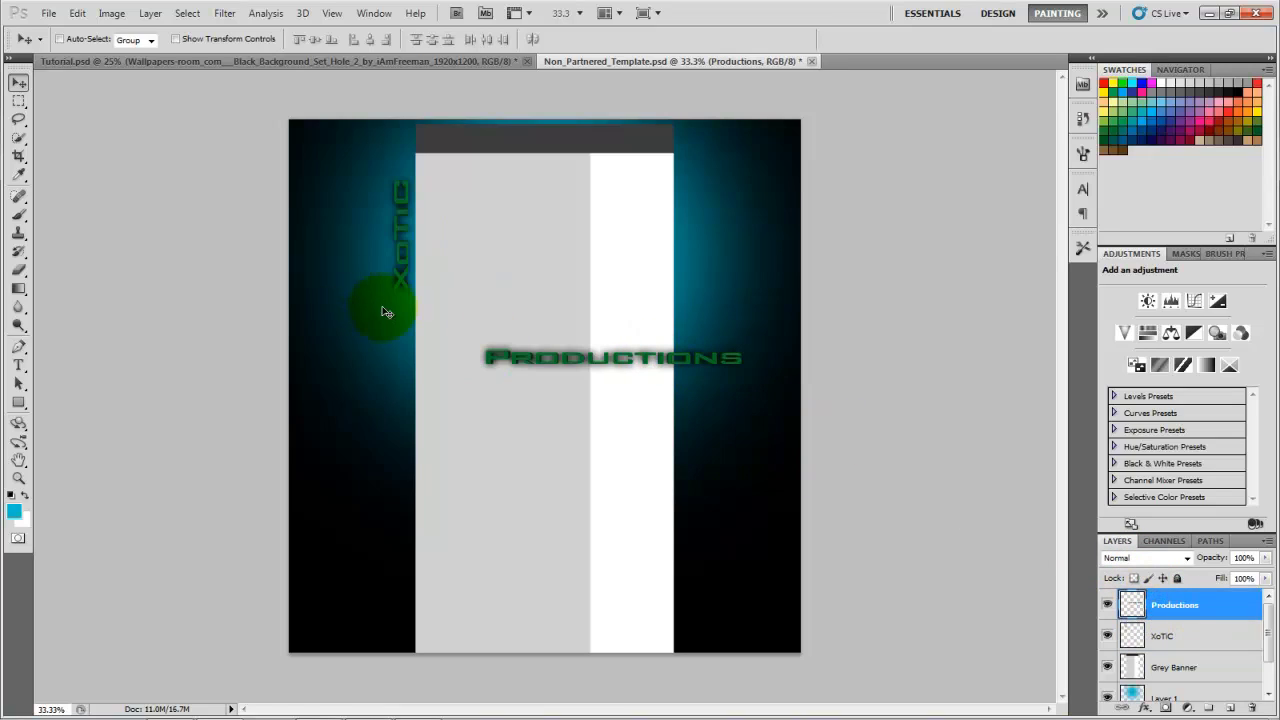
{"action": "key", "text": "ctrl+t"}
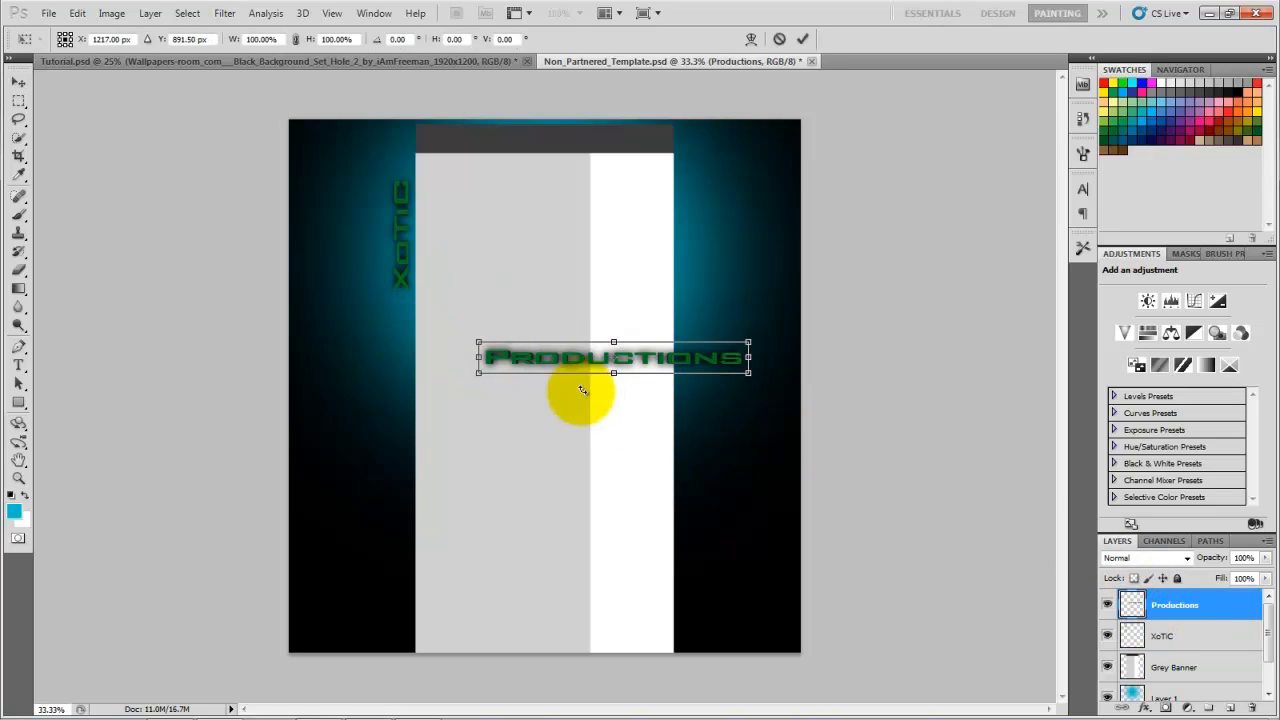
{"action": "left_click_drag", "start_coordinate": [689, 450], "coordinate": [500, 457]}
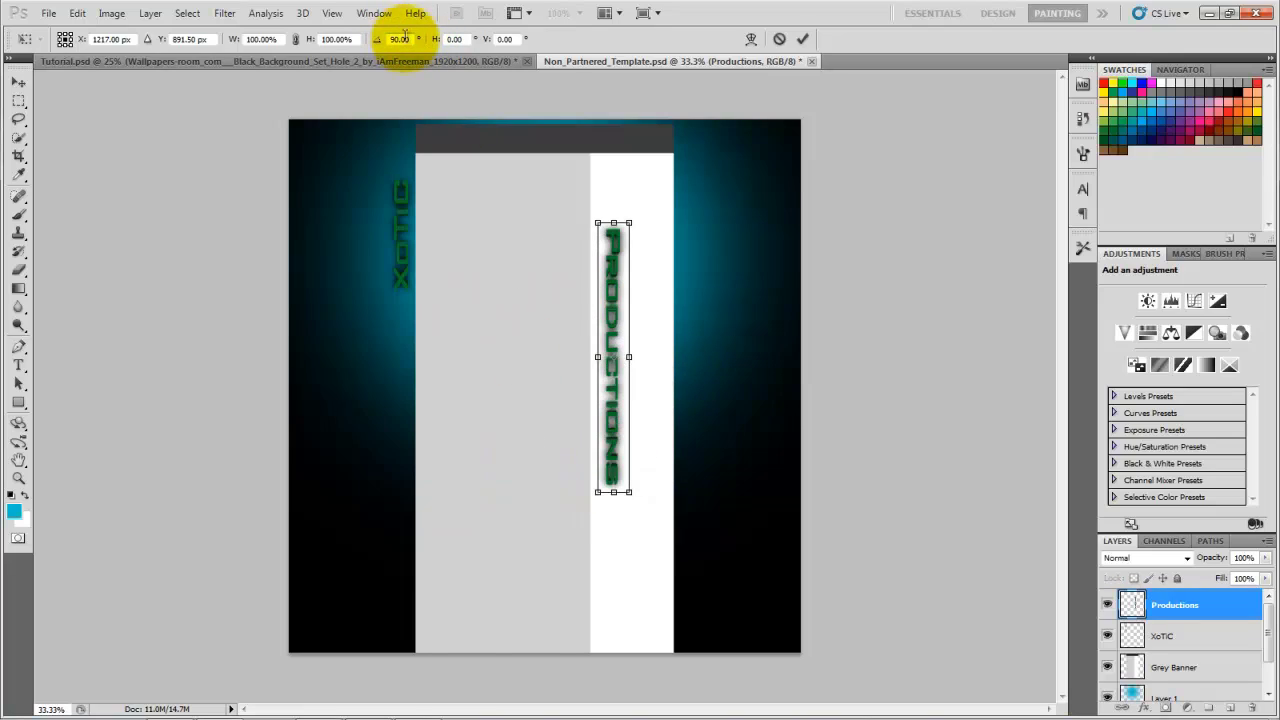
{"action": "left_click", "coordinate": [17, 80]}
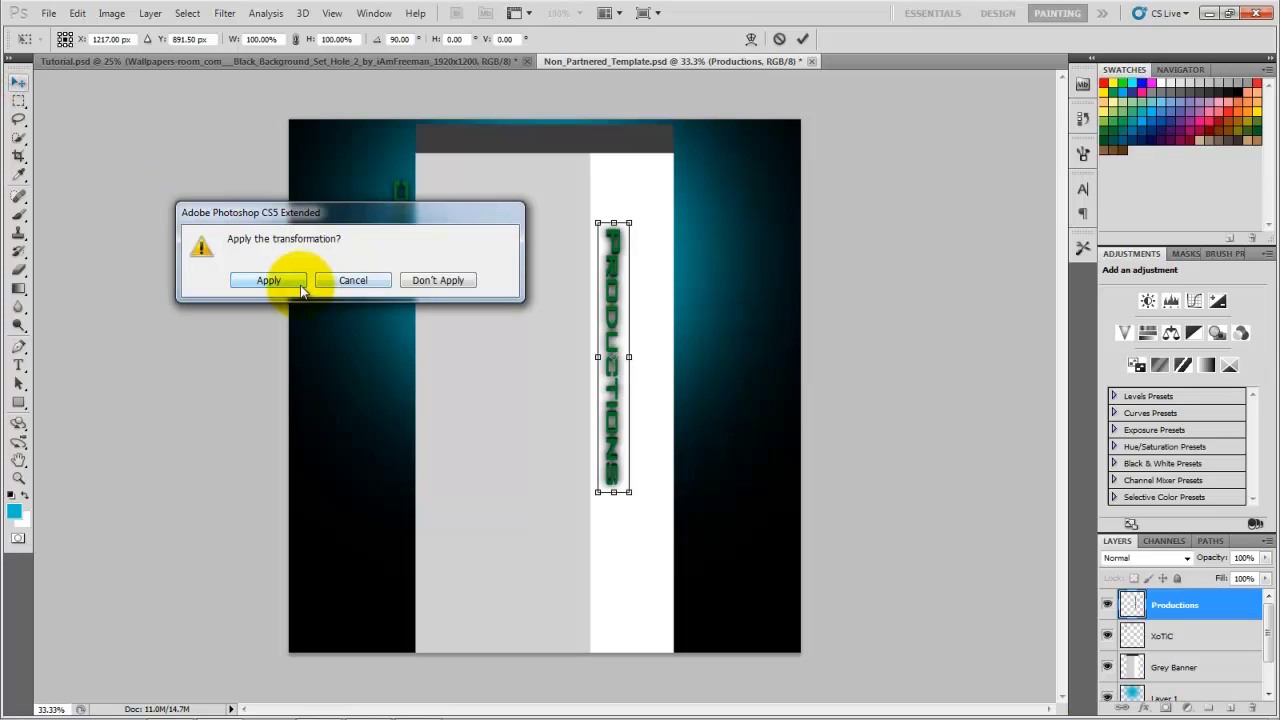
{"action": "left_click", "coordinate": [300, 287]}
{"action": "left_click_drag", "start_coordinate": [609, 314], "coordinate": [690, 252]}
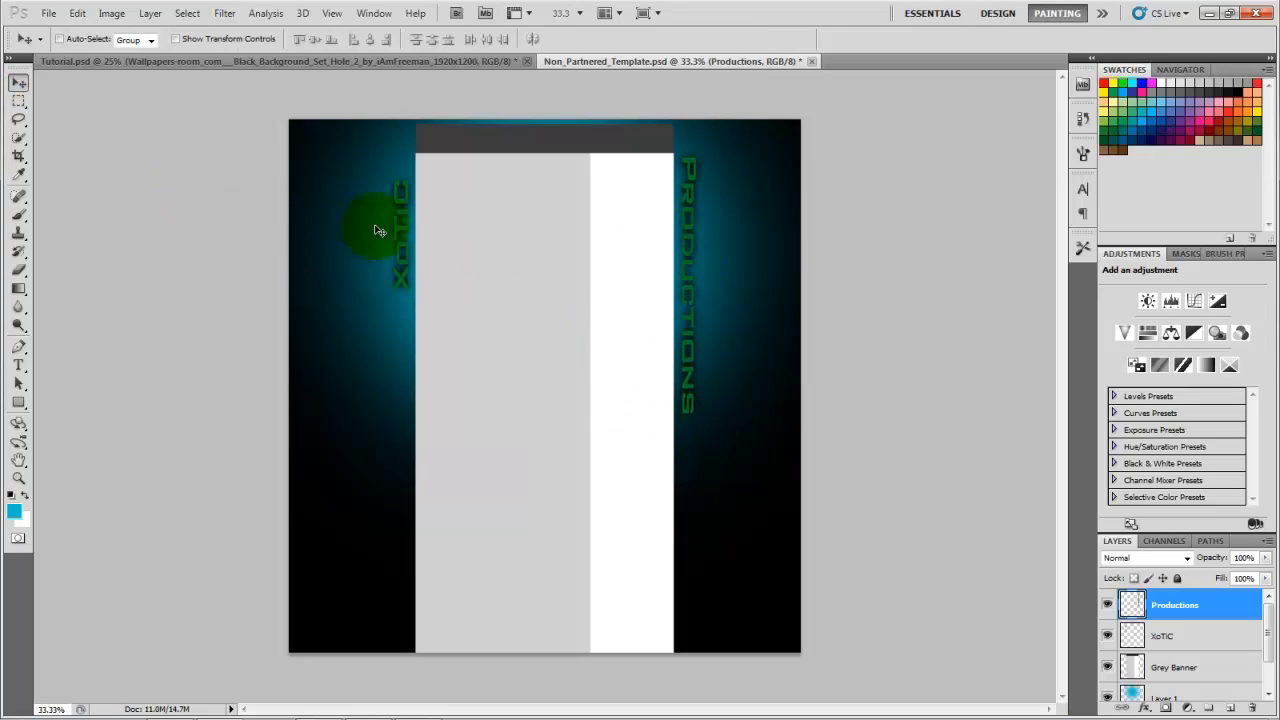
{"action": "left_click", "coordinate": [1157, 635]}
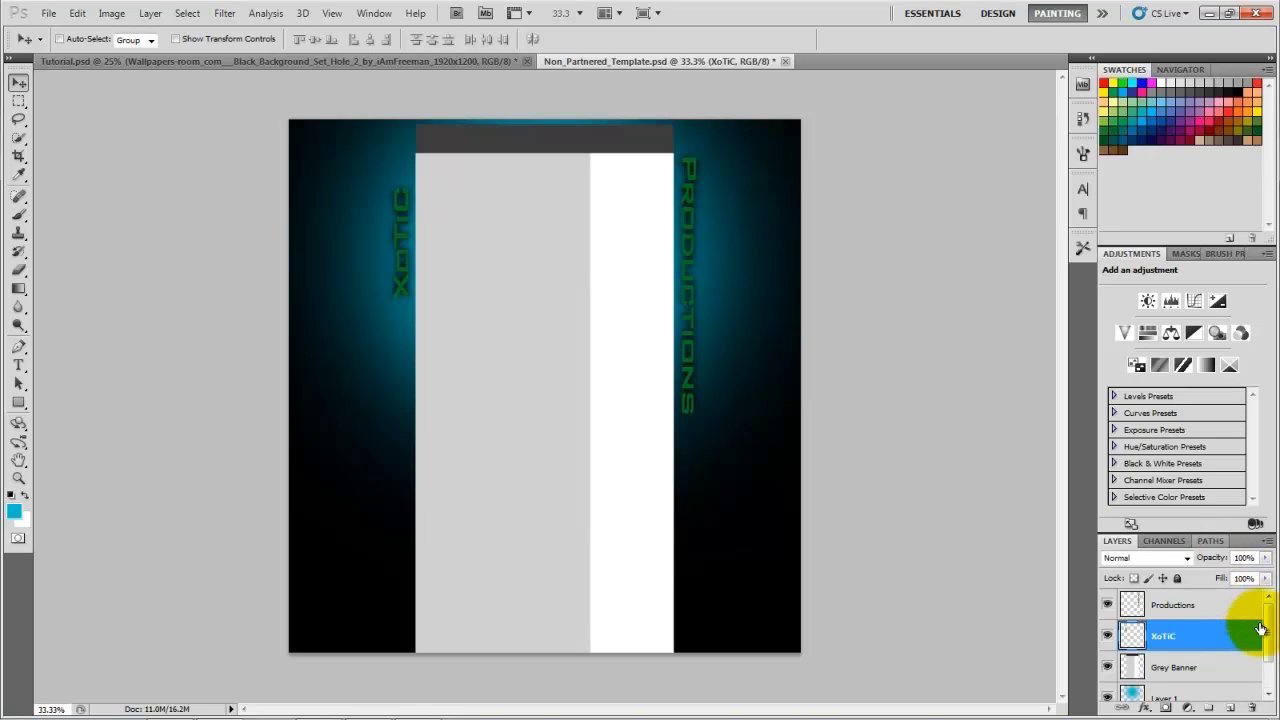
Add a Pattern Overlay to Layer 1, the blue glow layer.
{"action": "left_click_drag", "start_coordinate": [1268, 636], "coordinate": [1267, 666]}
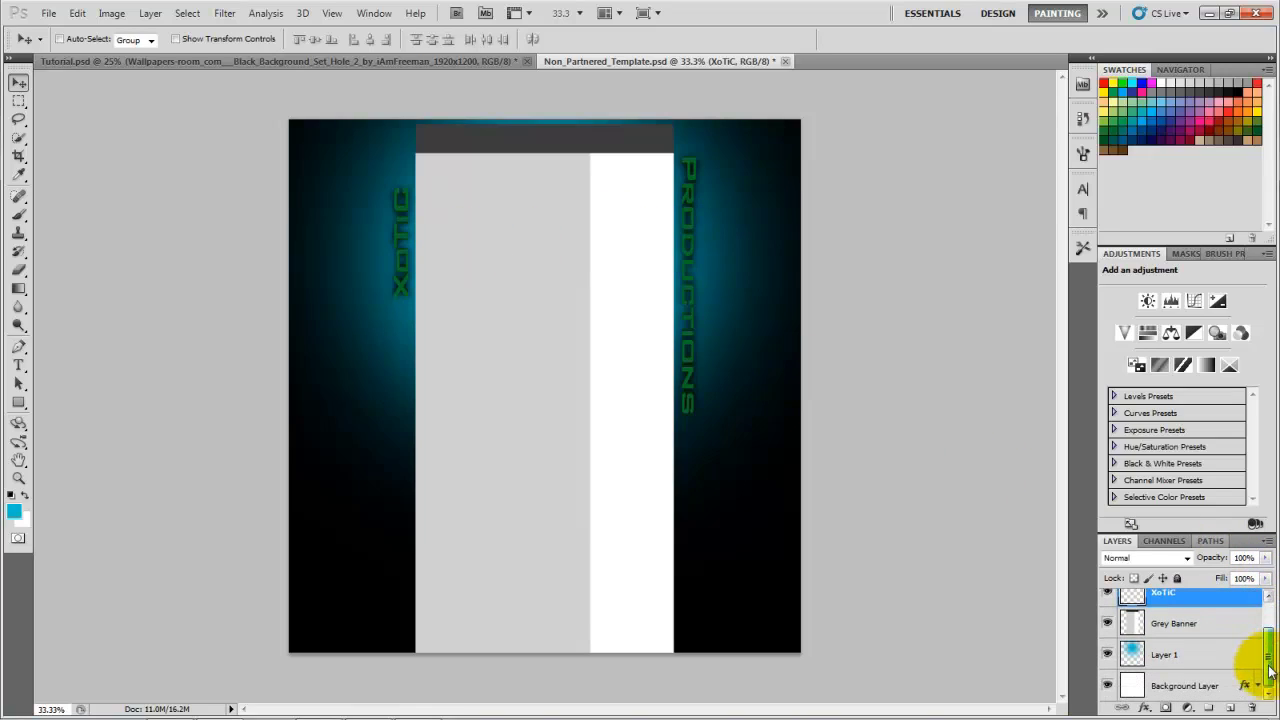
{"action": "left_click", "coordinate": [1200, 657]}
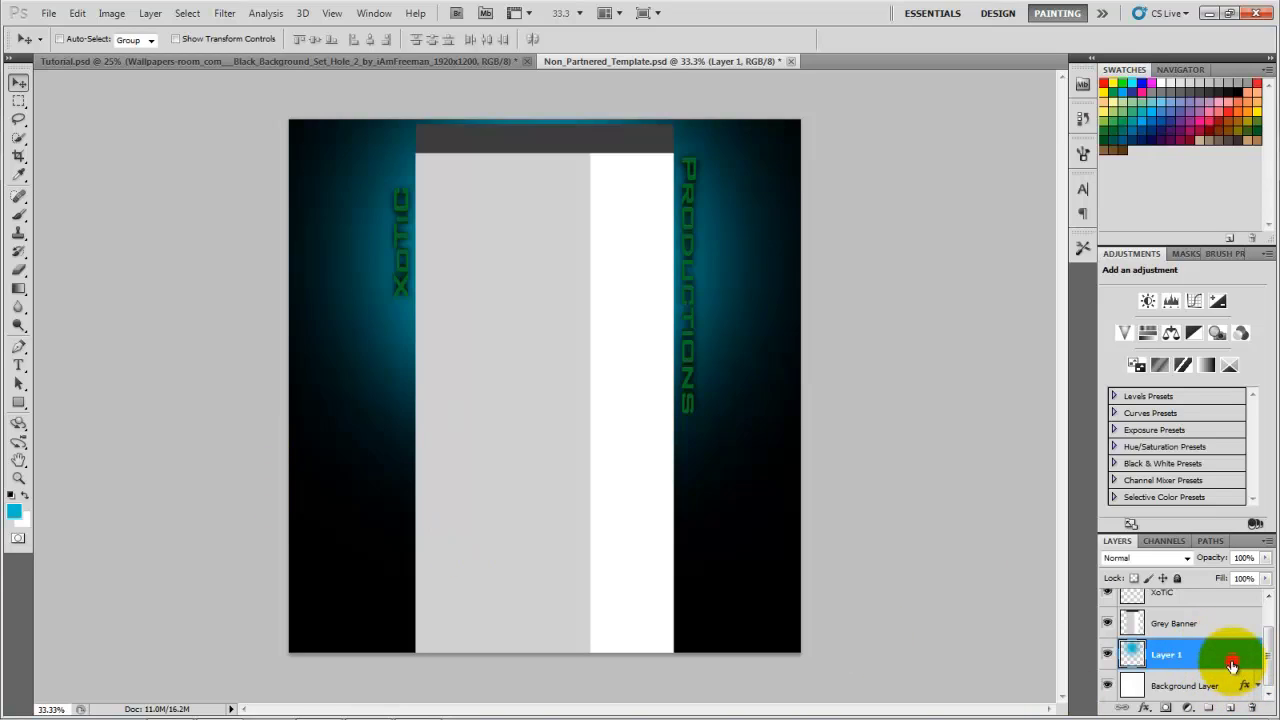
{"action": "double_click", "coordinate": [1232, 665]}
{"action": "left_click", "coordinate": [818, 469]}
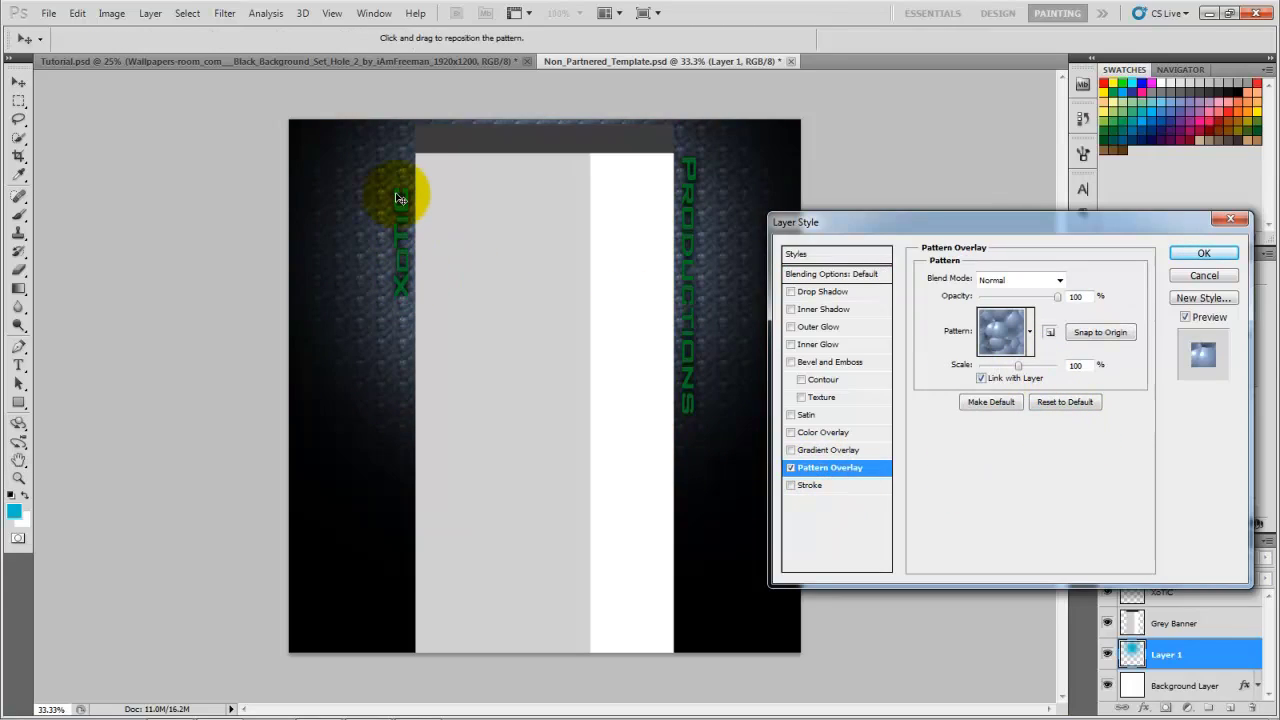
Choose a fine black diagonal-line pattern for Layer 1's Pattern Overlay.
{"action": "left_click", "coordinate": [1032, 330]}
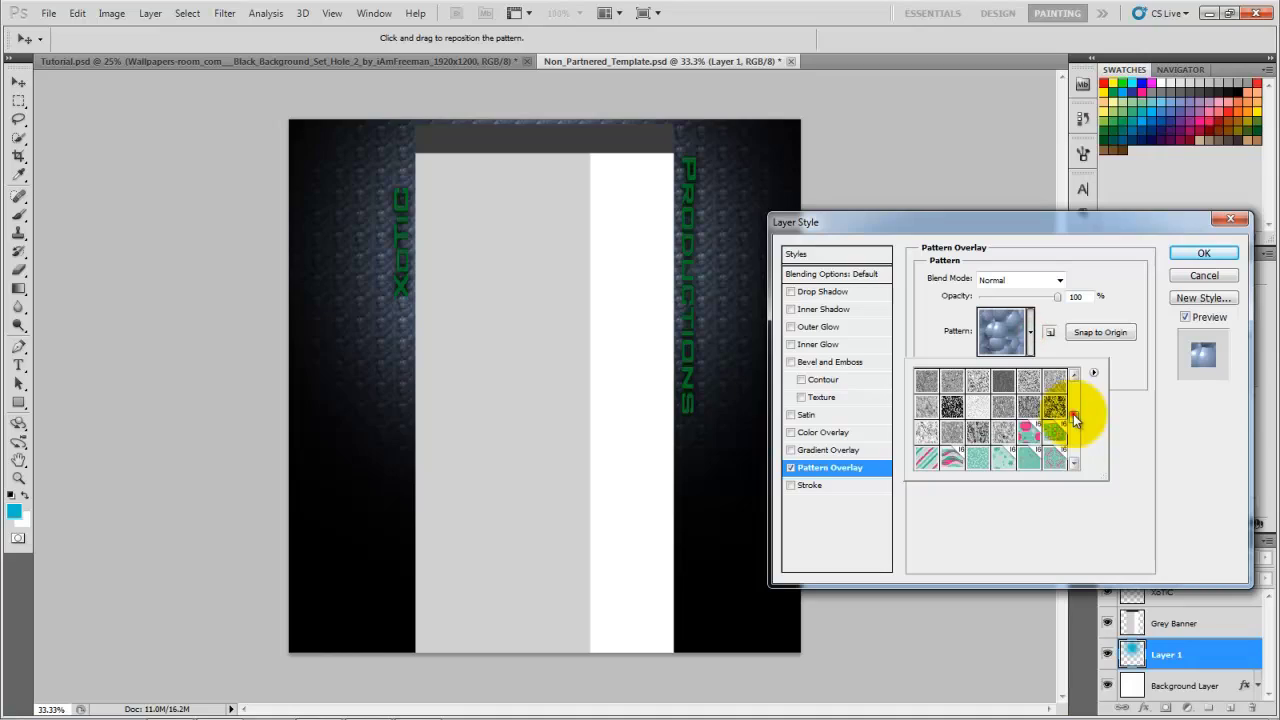
{"action": "scroll", "coordinate": [1073, 414], "scroll_direction": "down", "scroll_amount": 10}
{"action": "mouse_move", "coordinate": [1073, 410]}
{"action": "left_mouse_down"}
{"action": "mouse_move", "coordinate": [1071, 455]}
{"action": "mouse_move", "coordinate": [1074, 427]}
{"action": "left_mouse_up"}
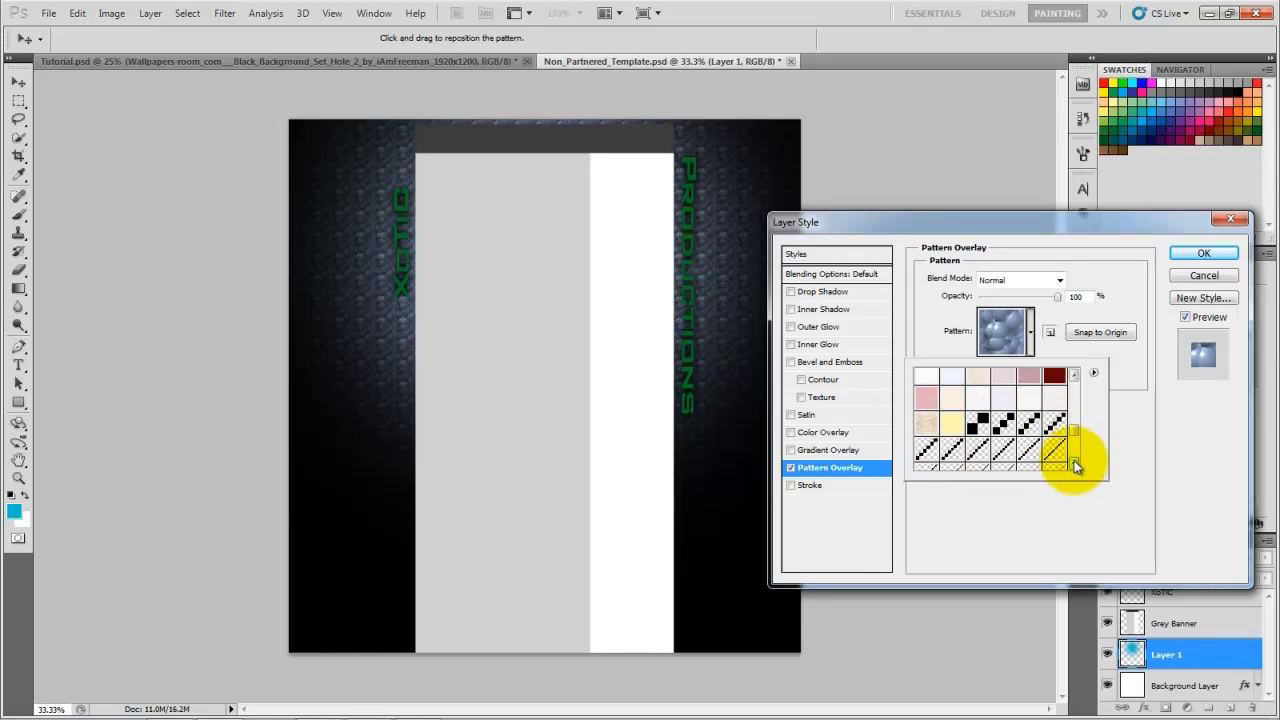
{"action": "left_click", "coordinate": [1074, 460]}
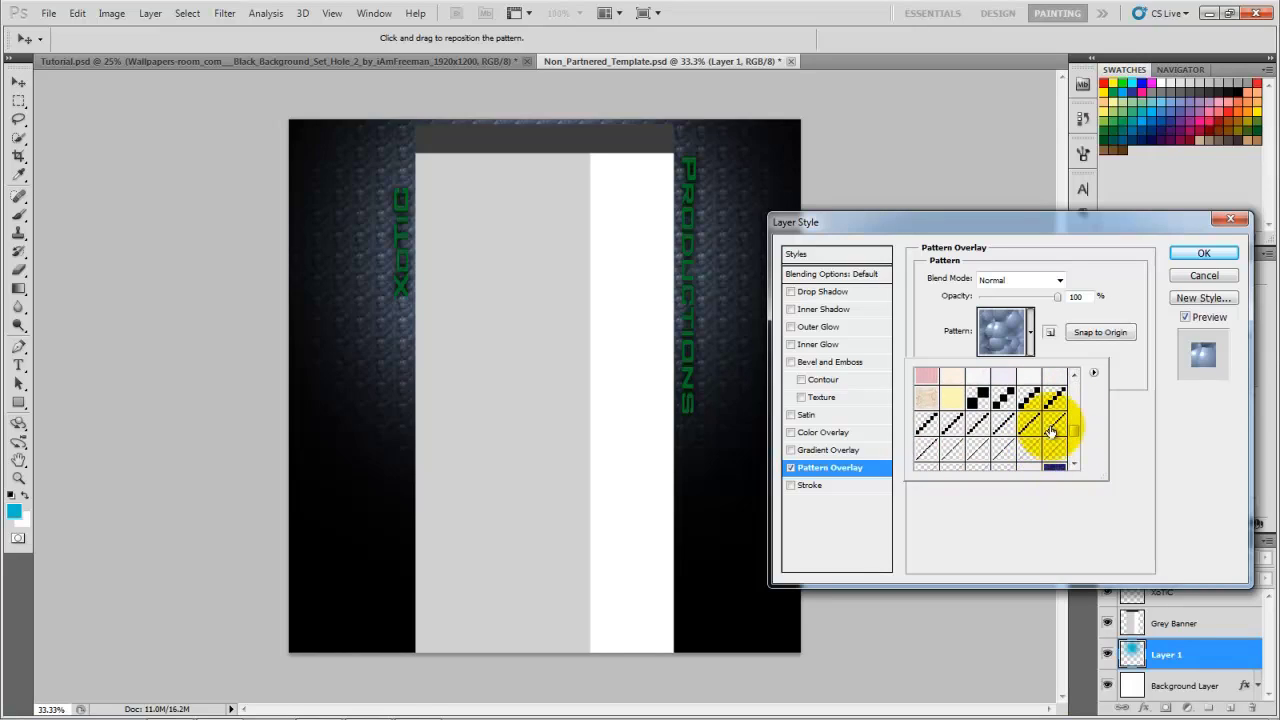
{"action": "left_click", "coordinate": [1054, 424]}
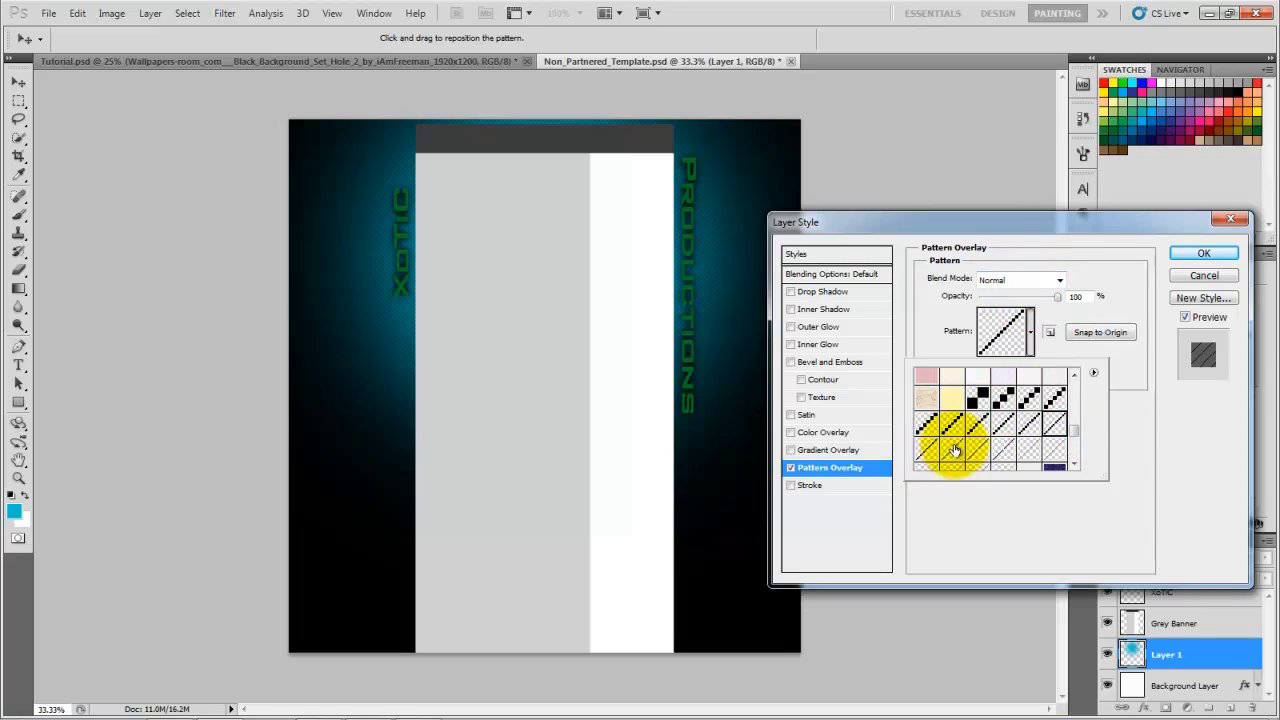
{"action": "left_click", "coordinate": [1155, 395]}
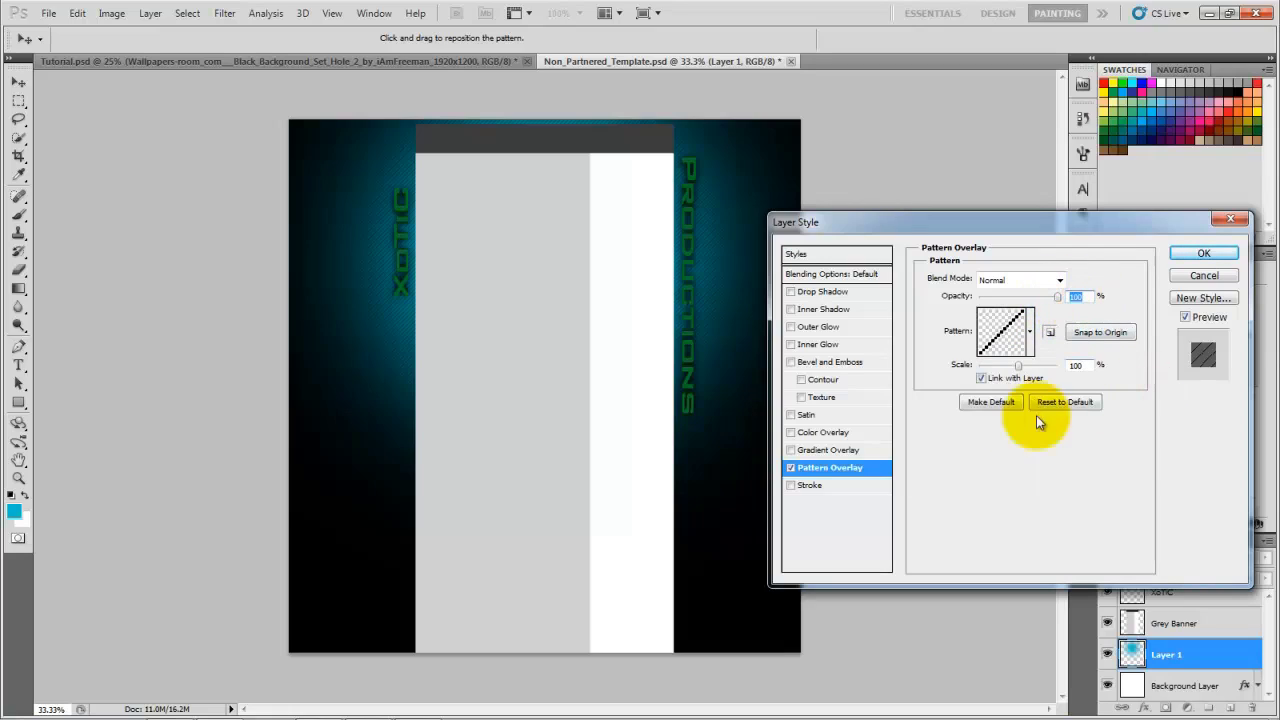
Set the Pattern Overlay scale to about 97% and apply the layer style to Layer 1.
{"action": "left_click_drag", "start_coordinate": [1021, 371], "coordinate": [1018, 370]}
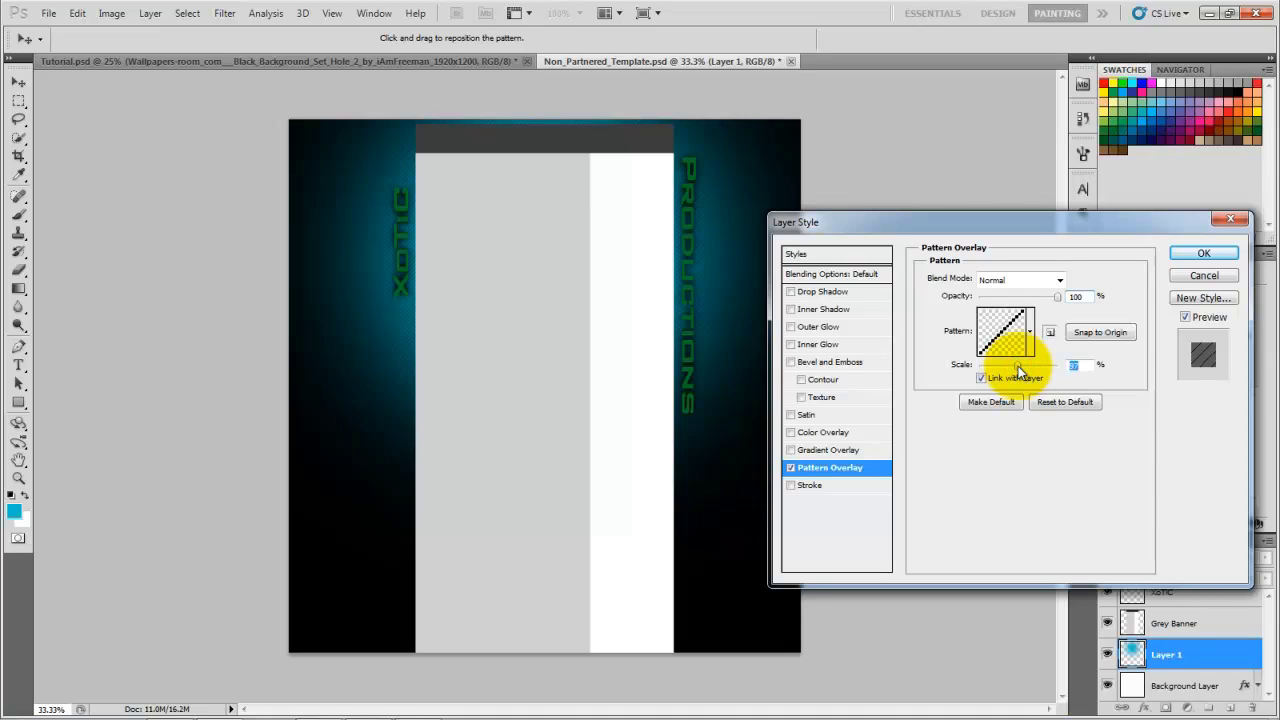
{"action": "left_click", "coordinate": [392, 278]}
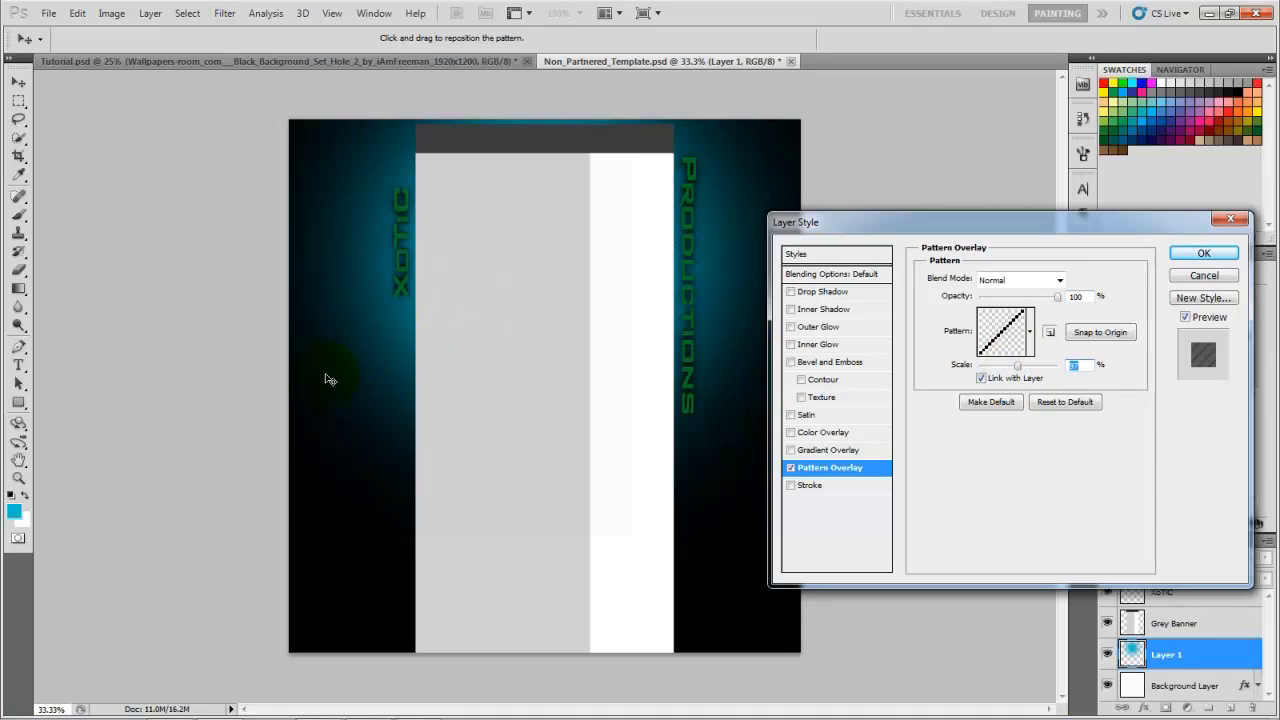
{"action": "left_click", "coordinate": [1190, 258]}
{"action": "mouse_move", "coordinate": [1268, 636]}
{"action": "left_mouse_down"}
{"action": "mouse_move", "coordinate": [1268, 620]}
{"action": "mouse_move", "coordinate": [1268, 632]}
{"action": "left_mouse_up"}
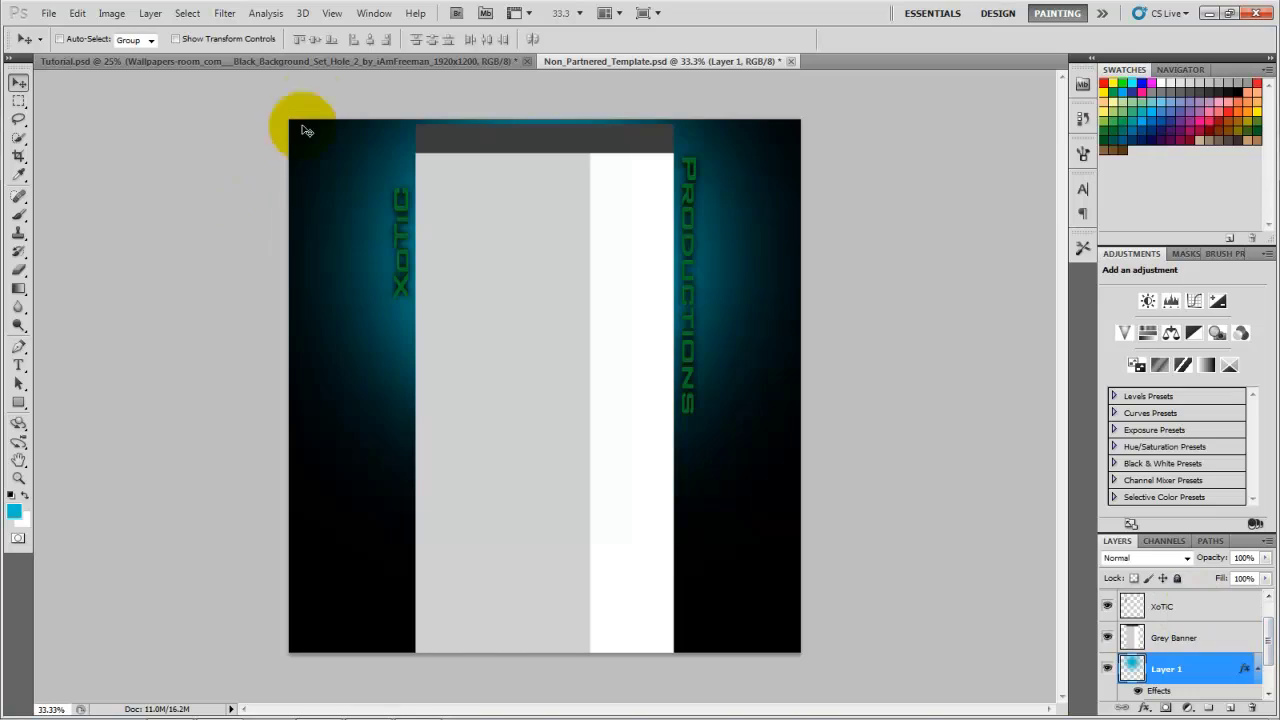
Compare the finished example in Tutorial.psd with Non_Partnered_Template.psd and review the template's layers.
{"action": "left_click", "coordinate": [322, 61]}
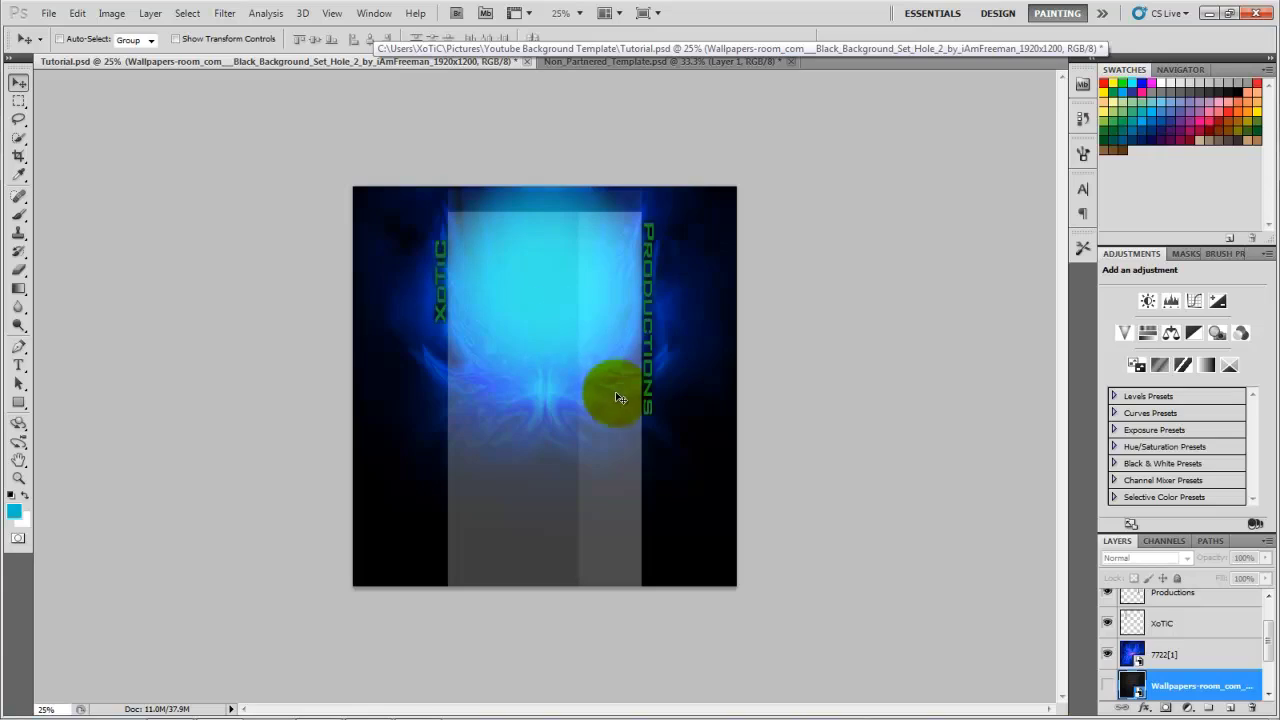
{"action": "left_click", "coordinate": [640, 62]}
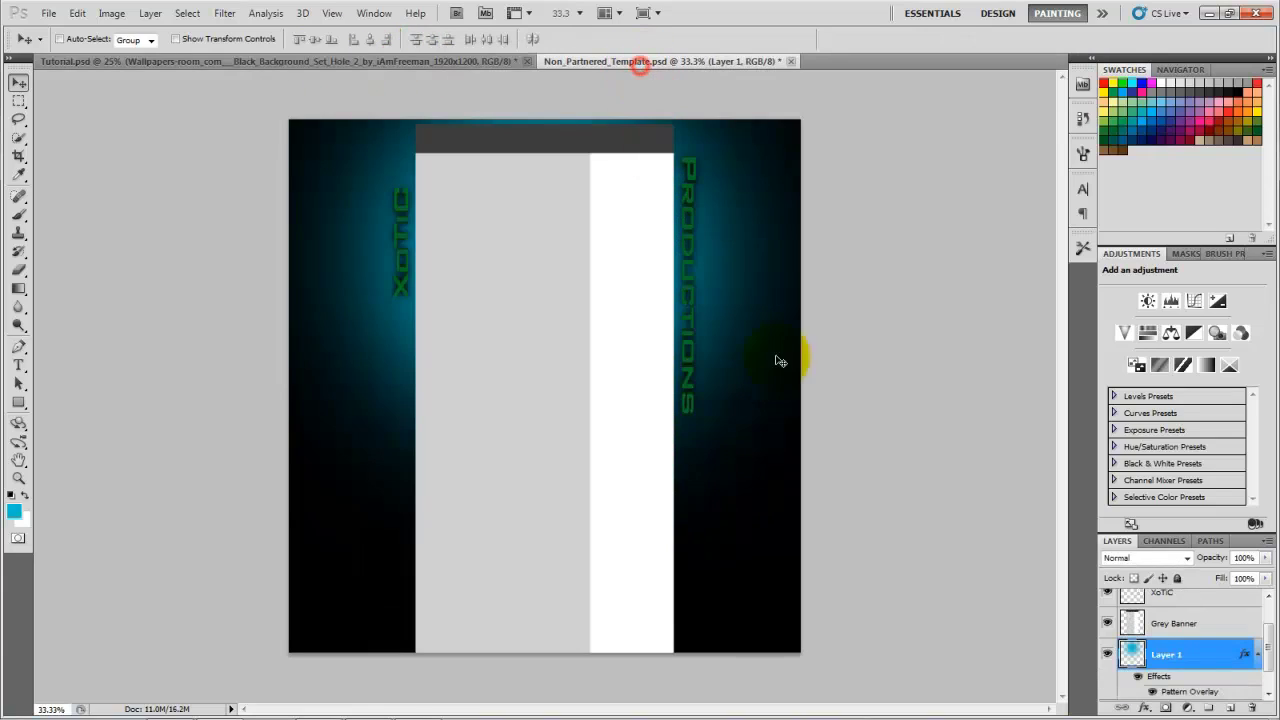
{"action": "scroll", "coordinate": [1268, 660], "scroll_direction": "down", "scroll_amount": 1}
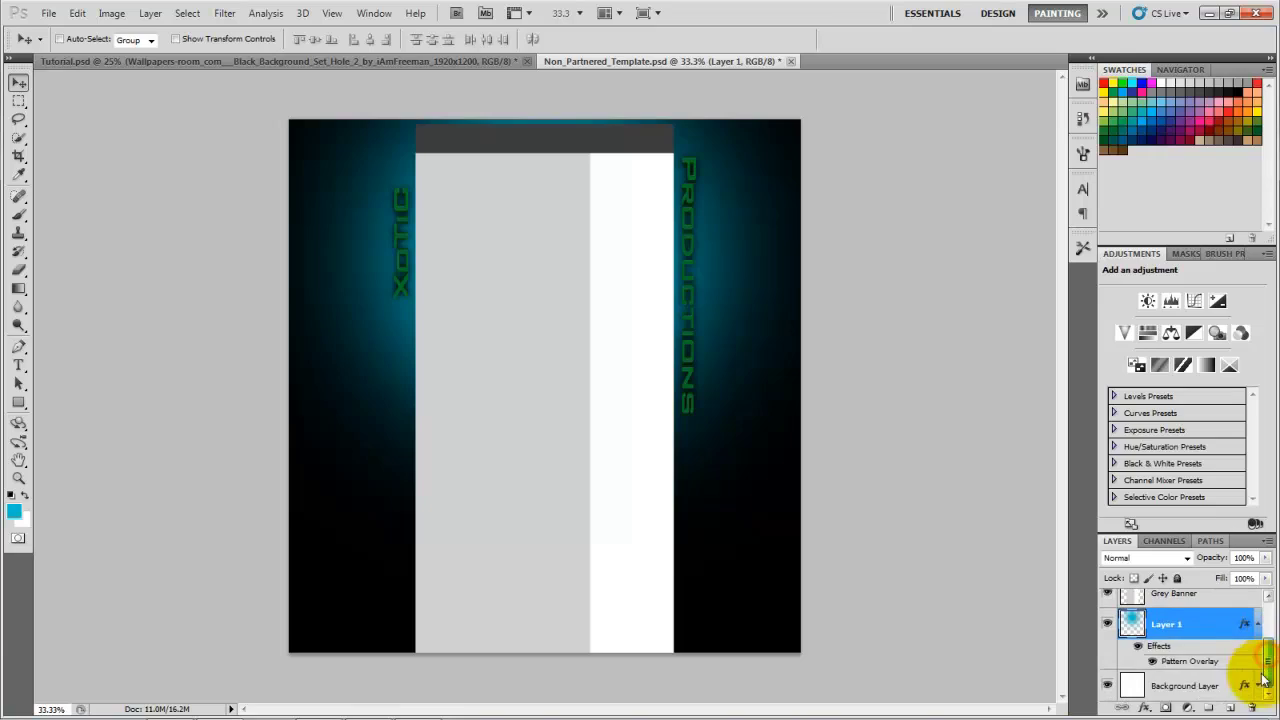
{"action": "scroll", "coordinate": [1258, 627], "scroll_direction": "up", "scroll_amount": 3}
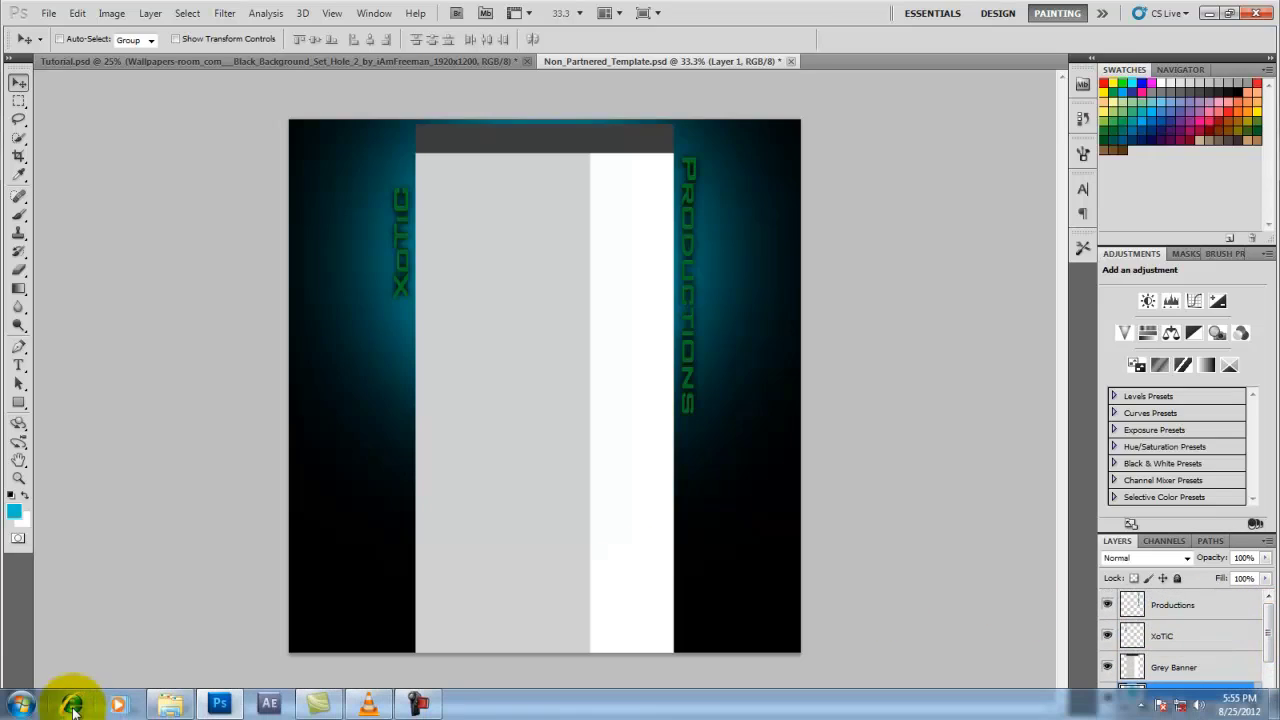
Switch to Windows Explorer, browse the Abstracts - Textures folder and preview the 39404[1] image.
{"action": "left_click", "coordinate": [172, 700]}
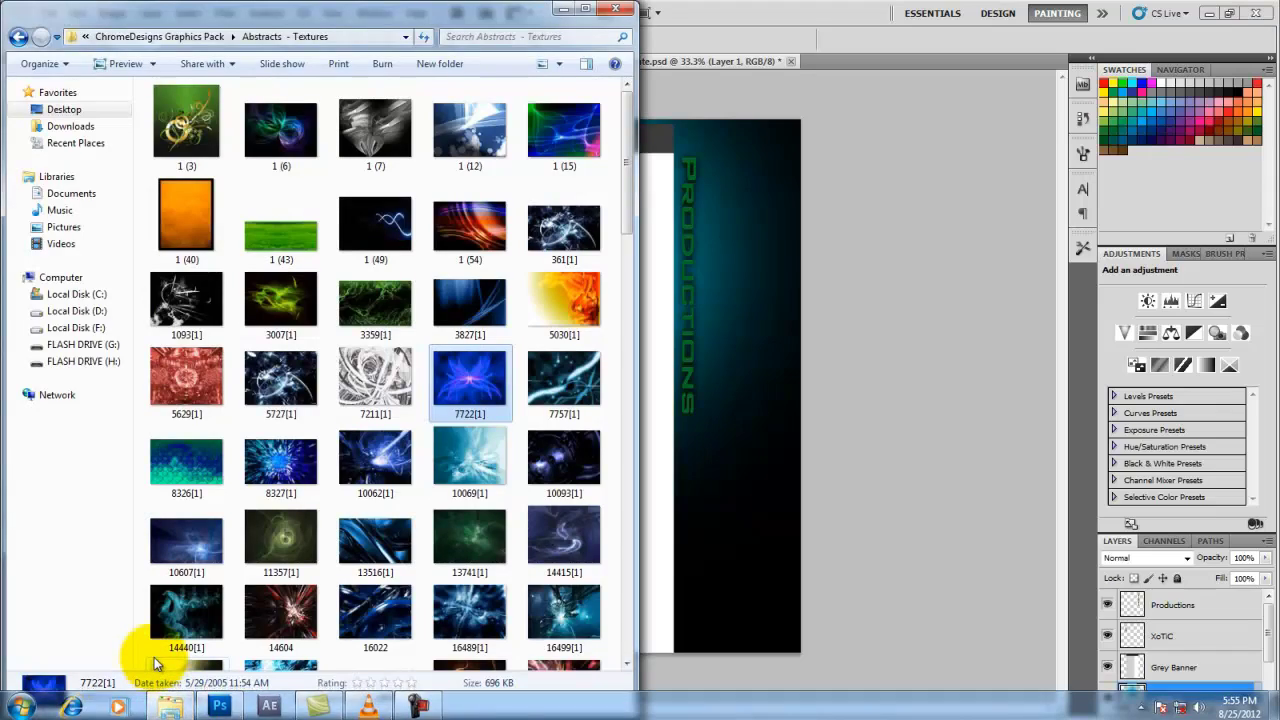
{"action": "mouse_move", "coordinate": [622, 205]}
{"action": "left_mouse_down"}
{"action": "mouse_move", "coordinate": [627, 268]}
{"action": "mouse_move", "coordinate": [615, 180]}
{"action": "mouse_move", "coordinate": [663, 610]}
{"action": "mouse_move", "coordinate": [627, 183]}
{"action": "left_mouse_up"}
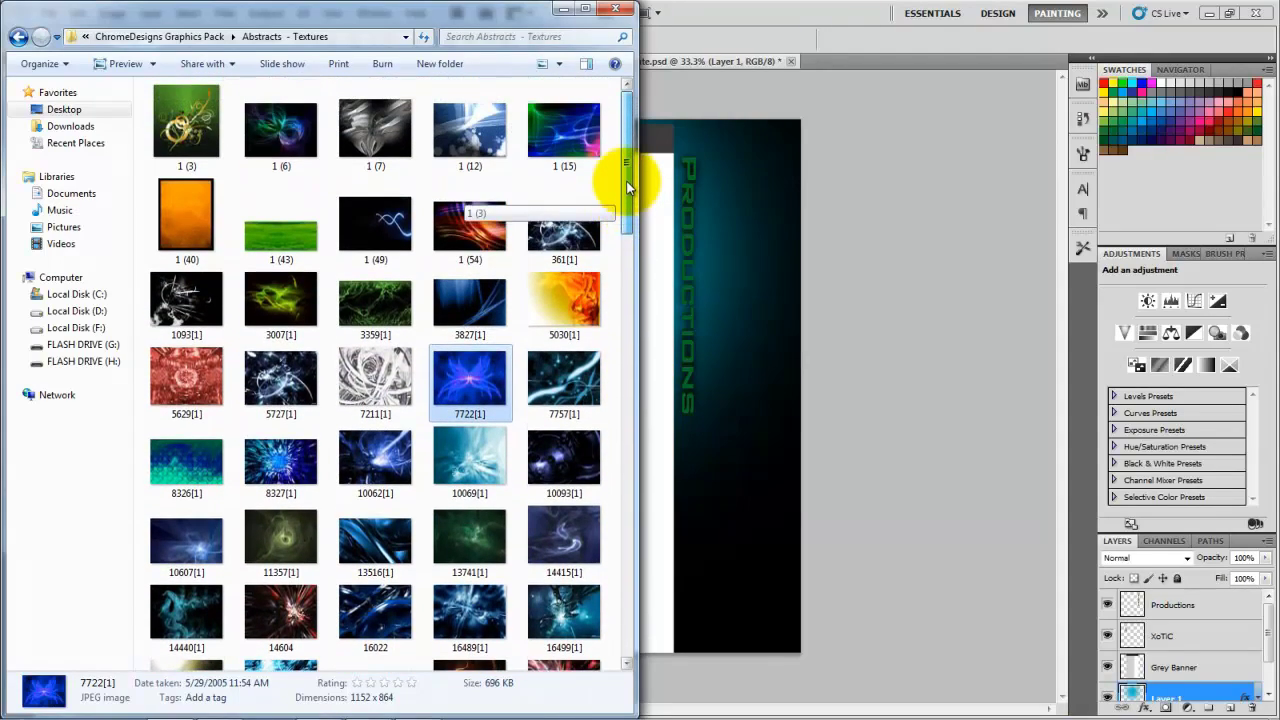
{"action": "left_click", "coordinate": [352, 460]}
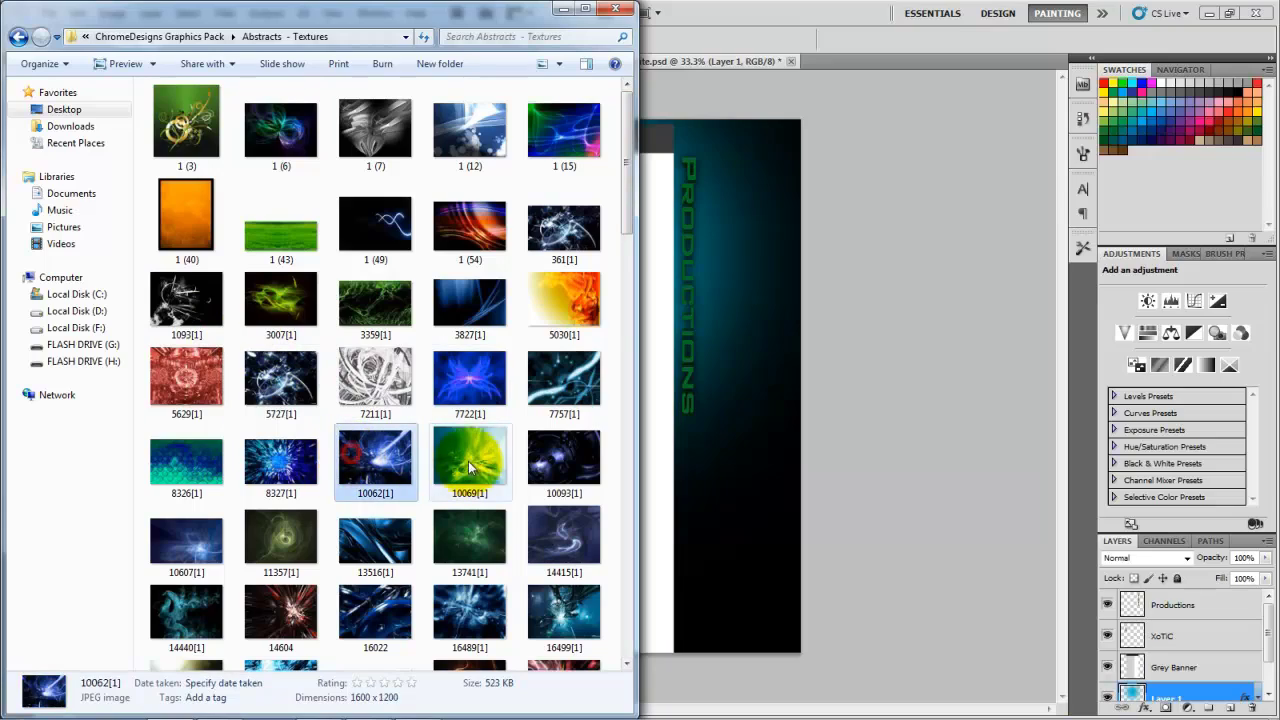
{"action": "scroll", "coordinate": [471, 454], "scroll_direction": "down", "scroll_amount": 5}
{"action": "scroll", "coordinate": [472, 453], "scroll_direction": "down", "scroll_amount": 3}
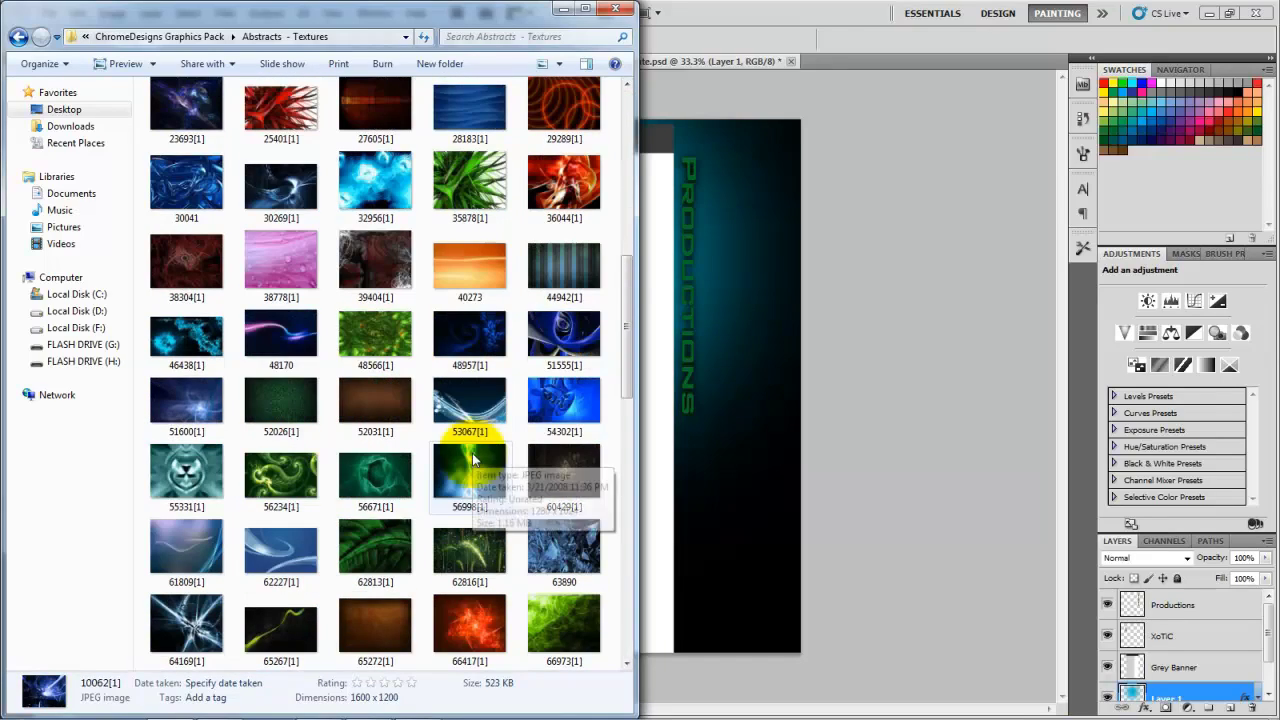
{"action": "left_click", "coordinate": [392, 285]}
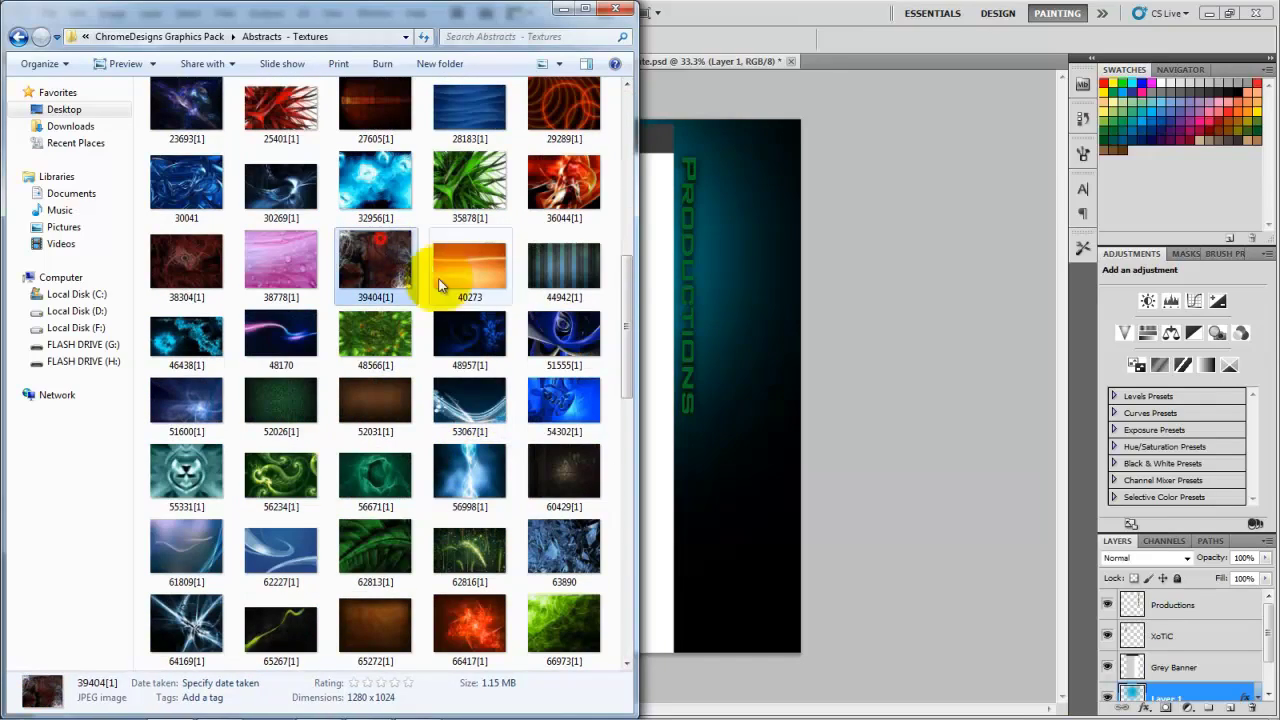
{"action": "double_click", "coordinate": [365, 264]}
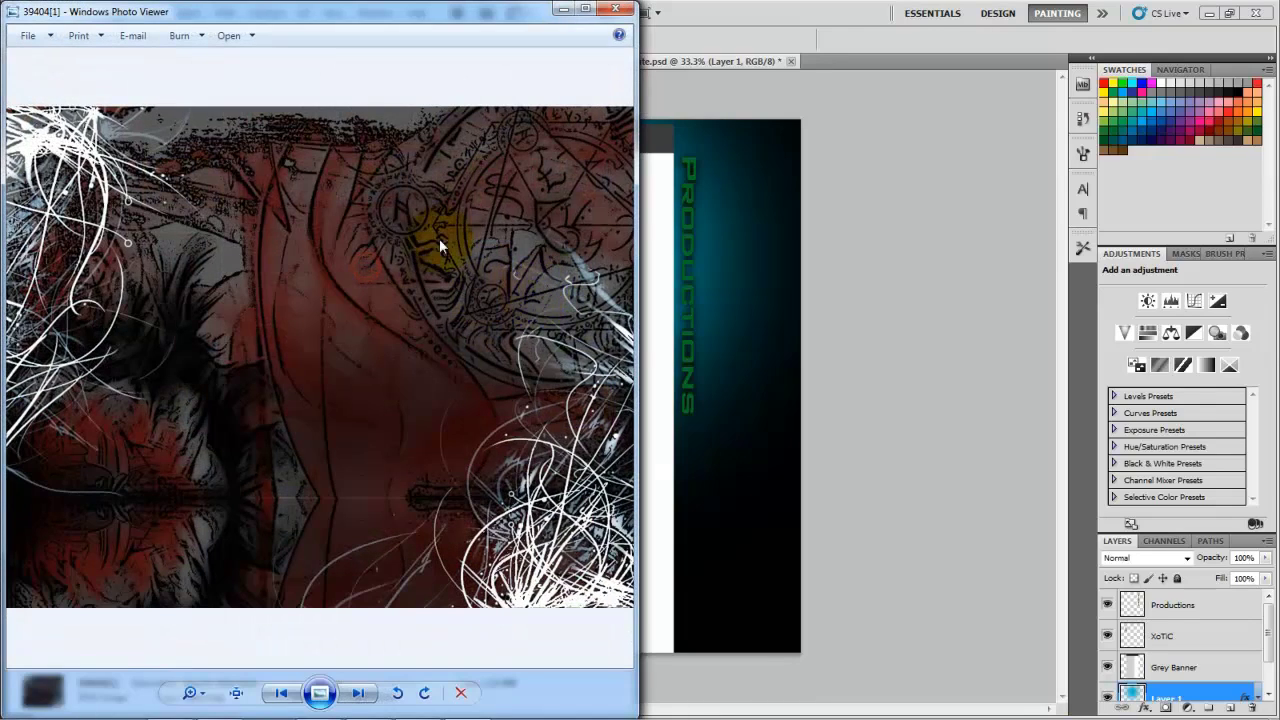
{"action": "left_click", "coordinate": [622, 11]}
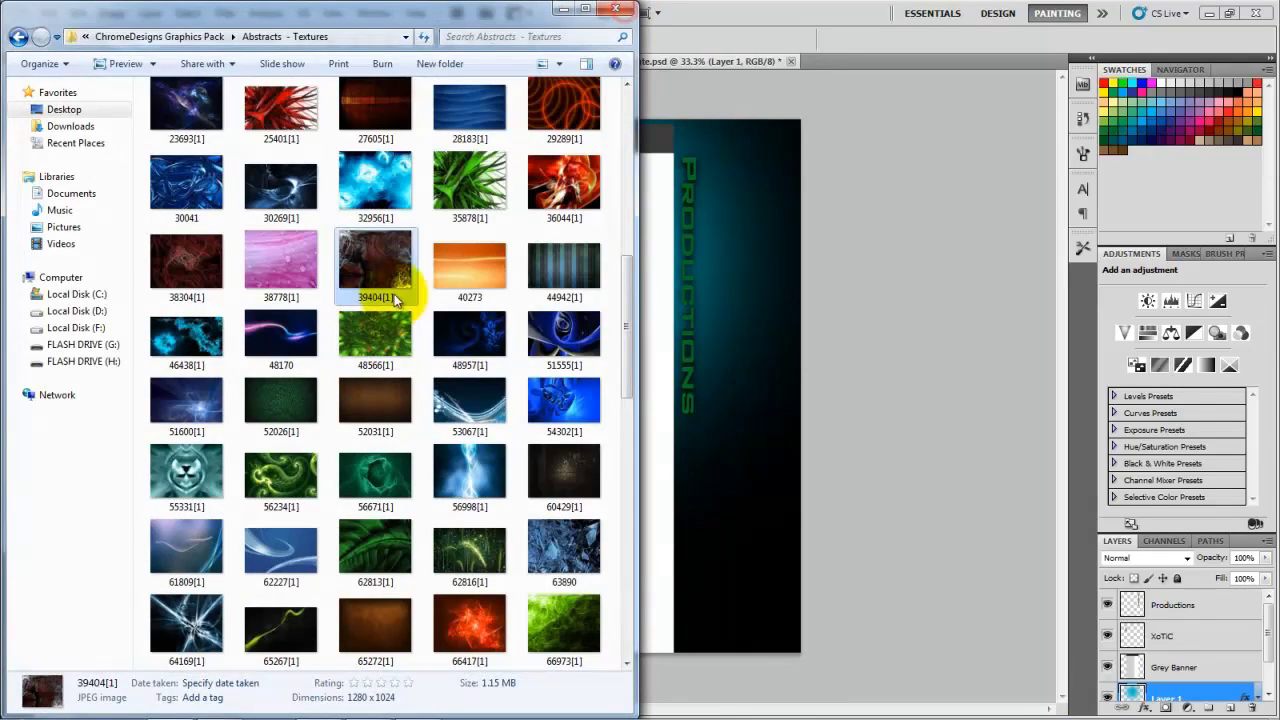
Place the 39404[1] image into Non_Partnered_Template.psd and stretch it to cover the whole canvas.
{"action": "left_click_drag", "start_coordinate": [725, 385], "coordinate": [723, 381]}
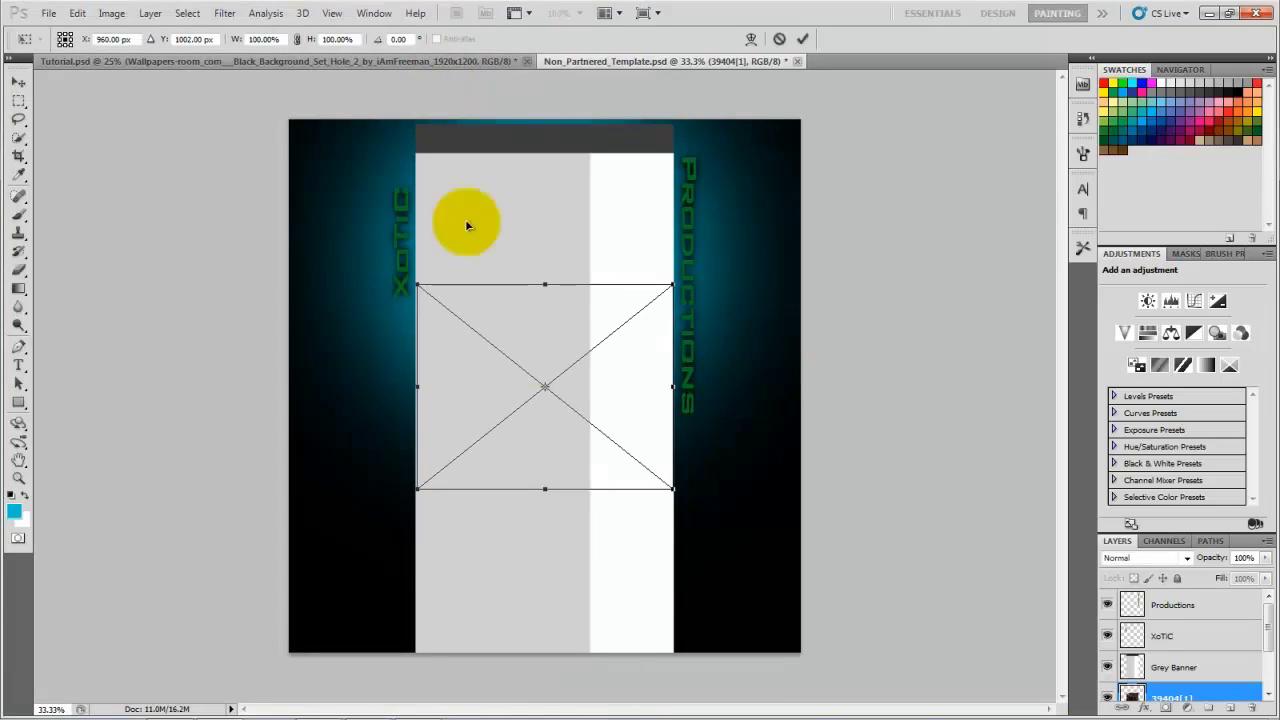
{"action": "left_click_drag", "start_coordinate": [670, 283], "coordinate": [791, 114]}
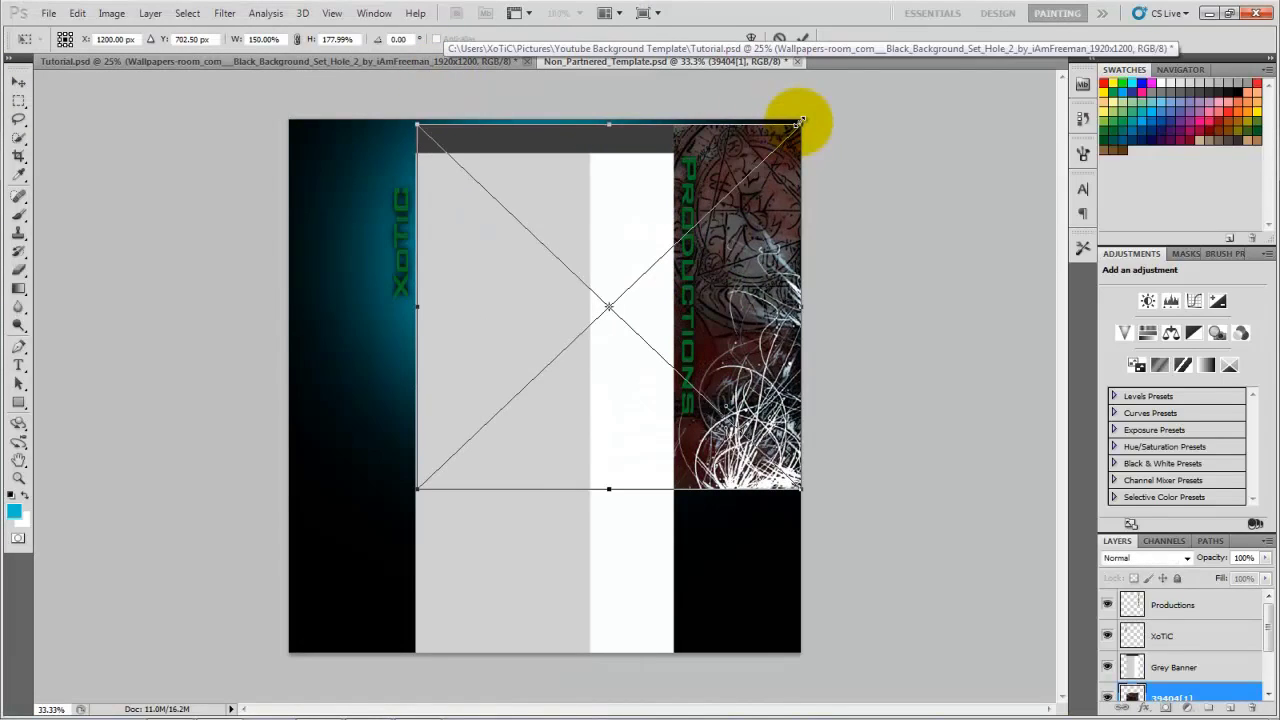
{"action": "left_click_drag", "start_coordinate": [418, 122], "coordinate": [288, 120]}
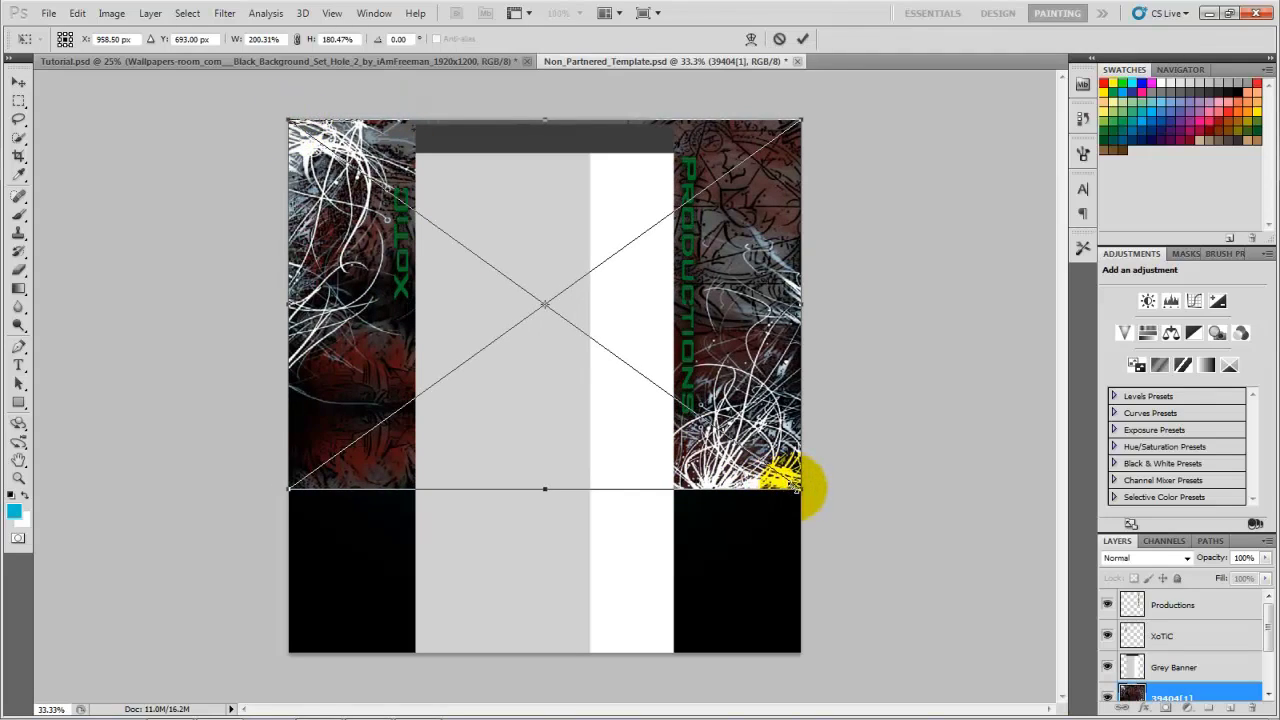
{"action": "left_click_drag", "start_coordinate": [800, 490], "coordinate": [800, 652]}
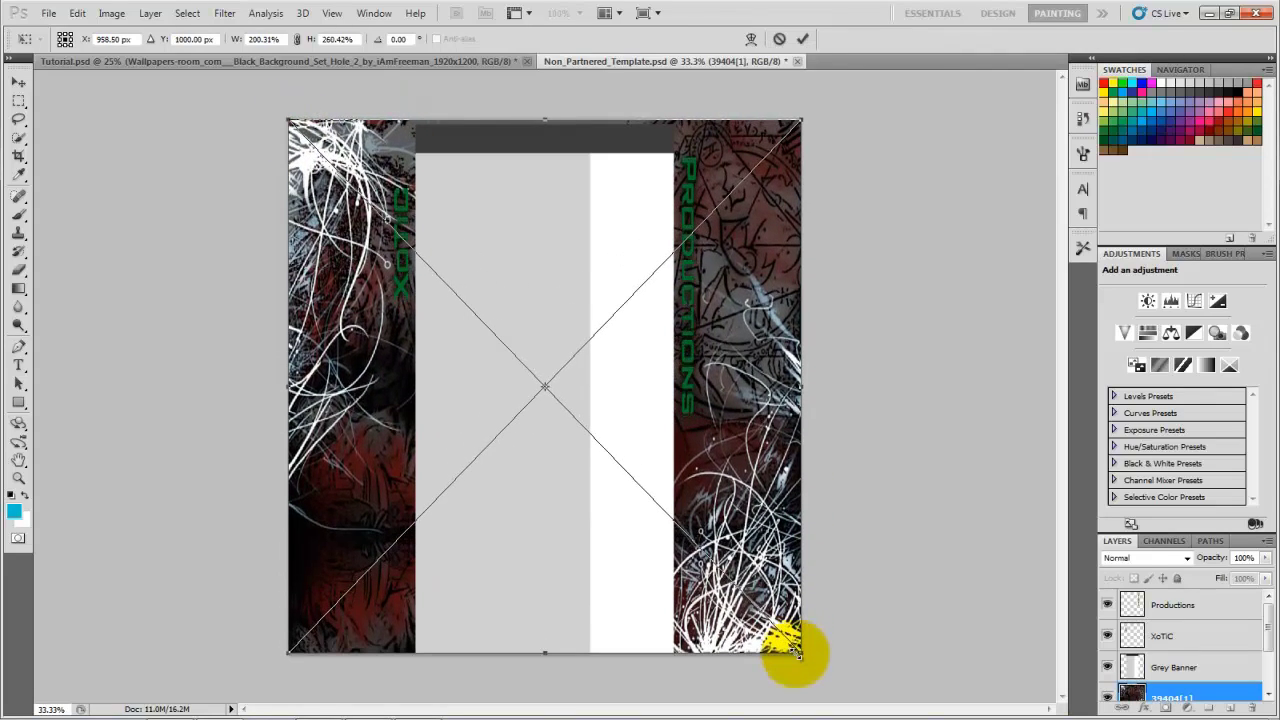
Set the blend mode of the 39404[1] layer to Overlay.
{"action": "left_click", "coordinate": [1188, 558]}
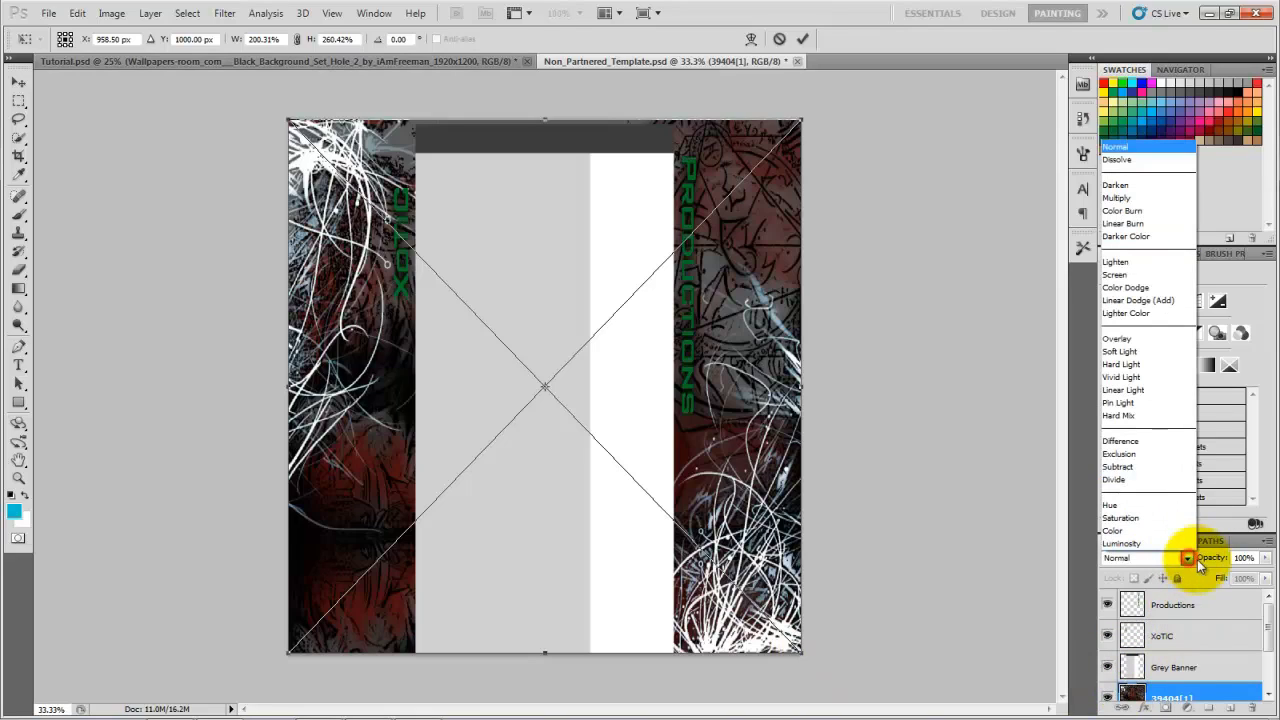
{"action": "left_click", "coordinate": [1113, 338]}
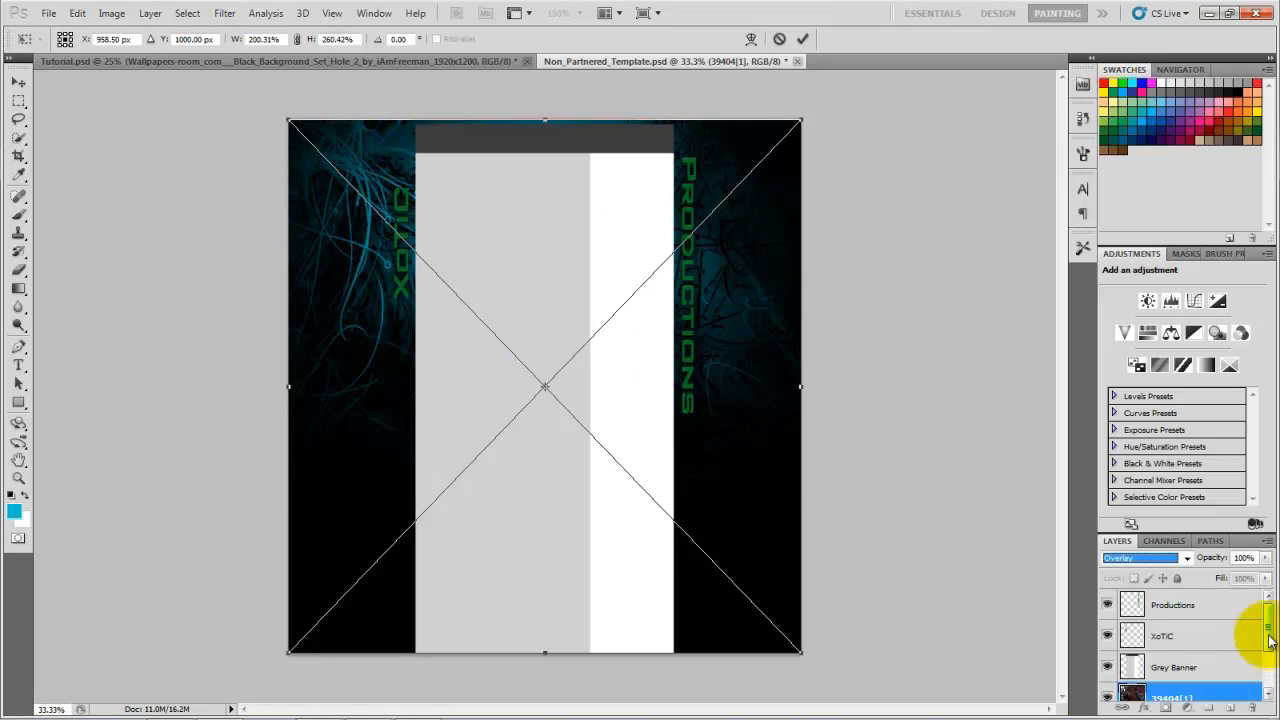
{"action": "left_click_drag", "start_coordinate": [1268, 640], "coordinate": [1266, 655]}
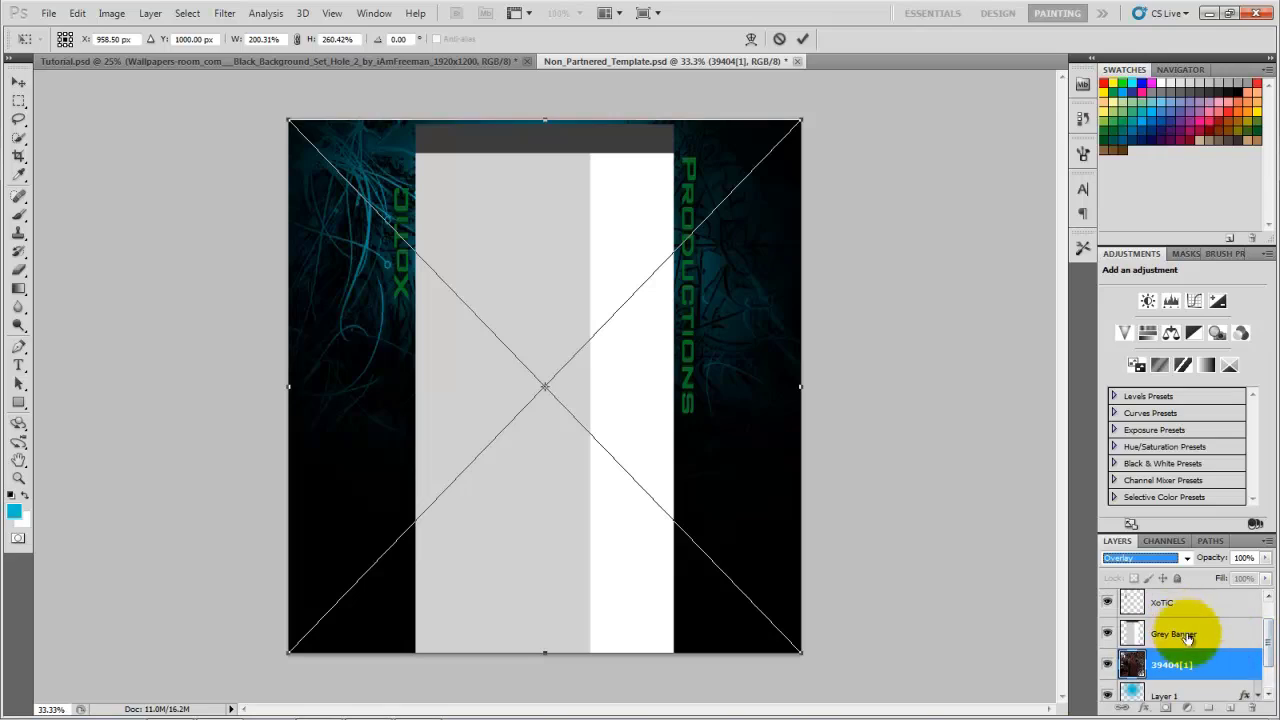
Commit the placed 39404[1] texture and set the Grey Banner layer's opacity to 30%.
{"action": "left_click", "coordinate": [18, 82]}
{"action": "left_click", "coordinate": [283, 281]}
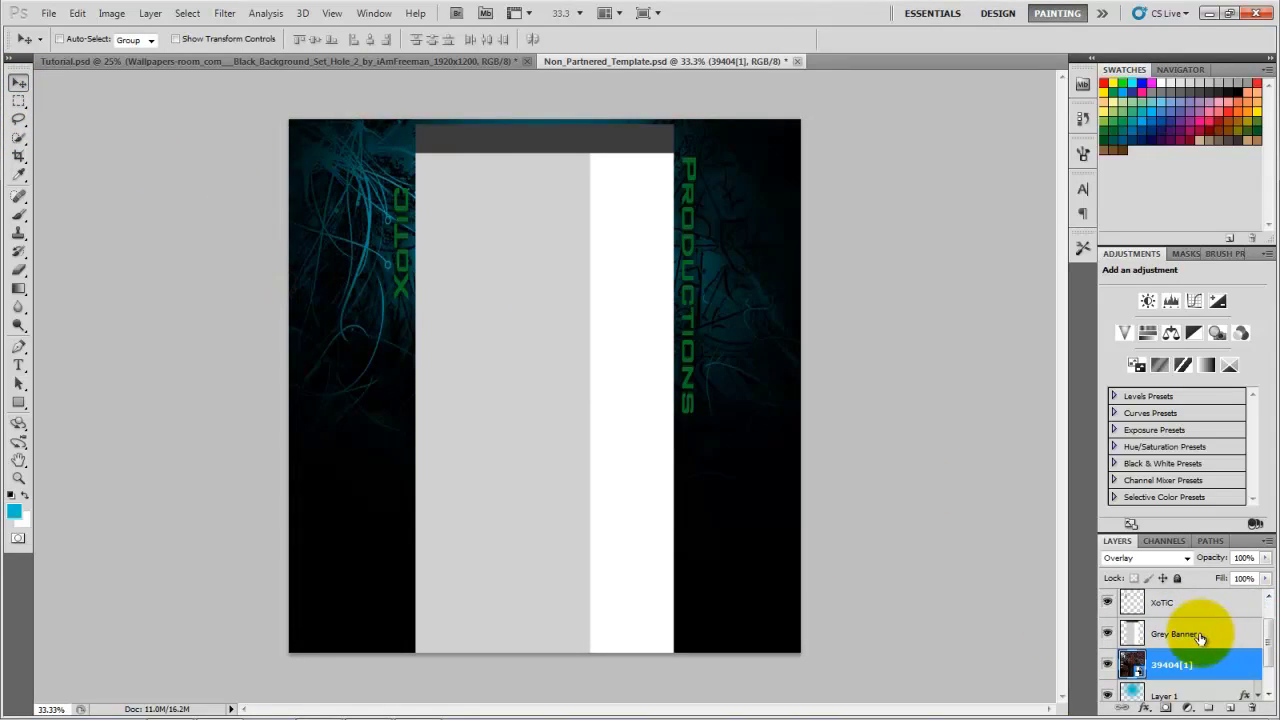
{"action": "left_click", "coordinate": [1198, 635]}
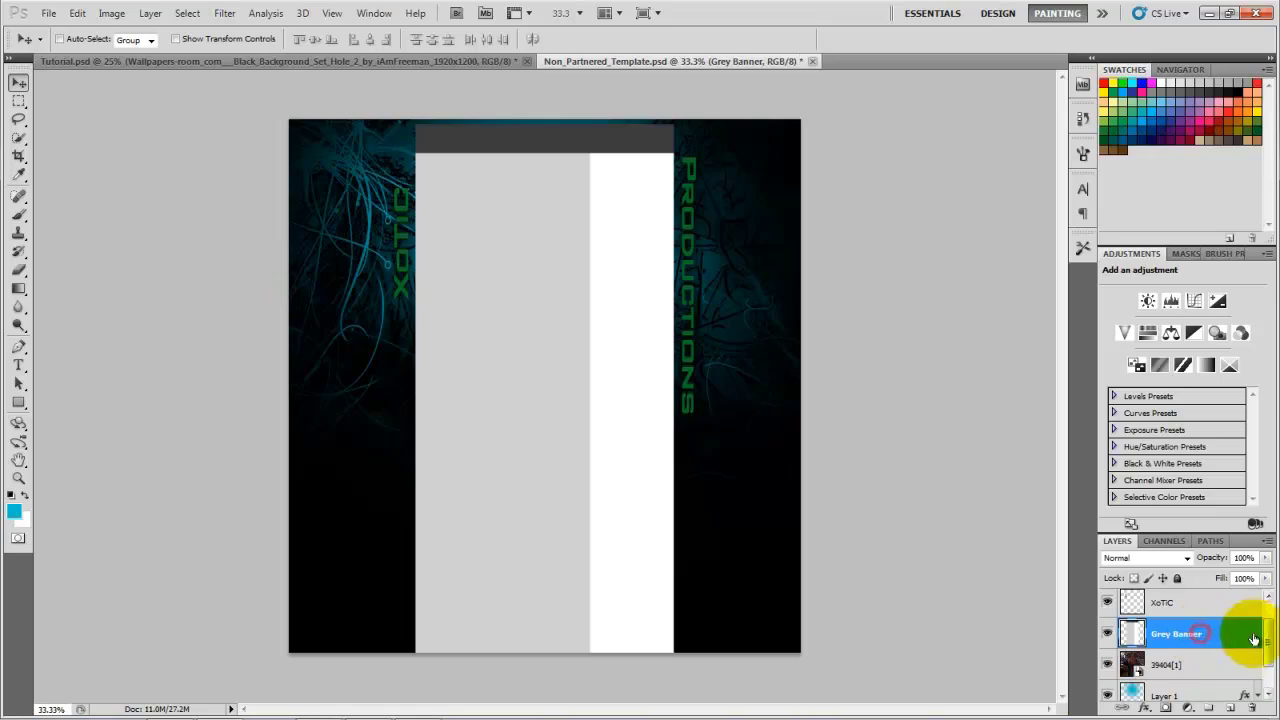
{"action": "left_click", "coordinate": [1250, 557]}
{"action": "type", "text": "30"}
{"action": "key", "text": "Return"}
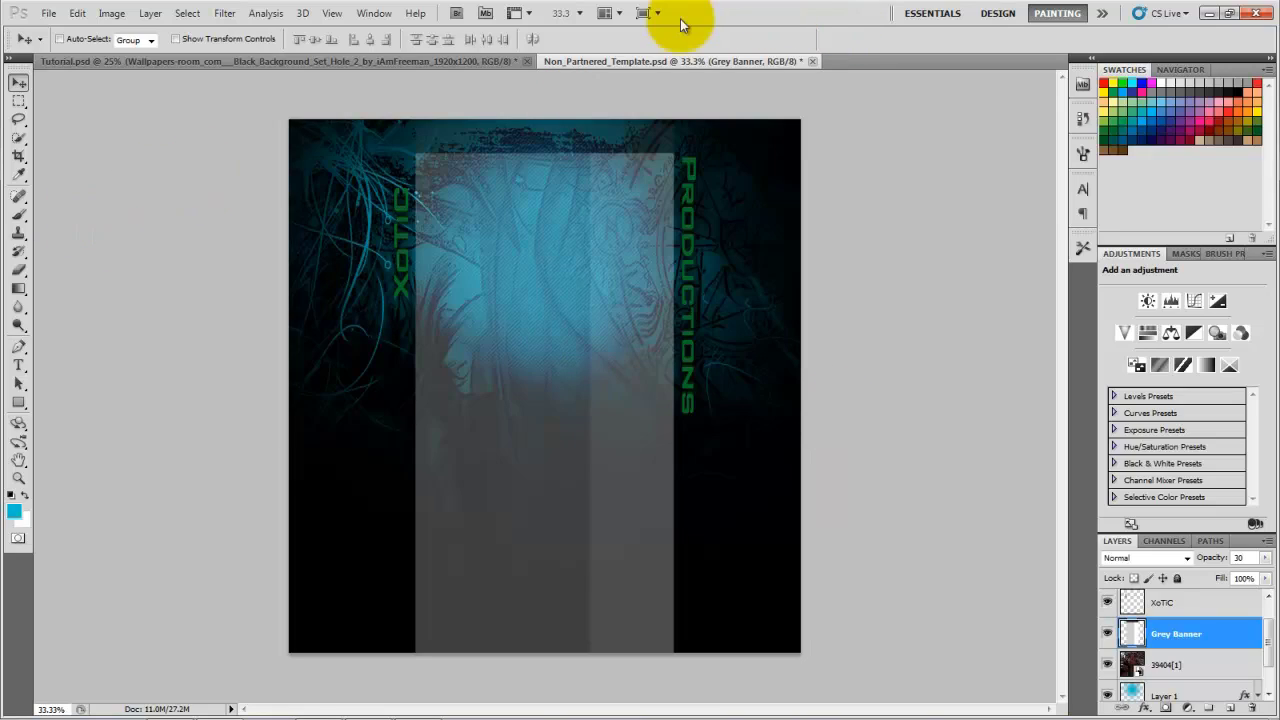
Switch to Windows Explorer, view the finished green background examples in the Pictures library, and return to Photoshop.
{"action": "left_click", "coordinate": [170, 704]}
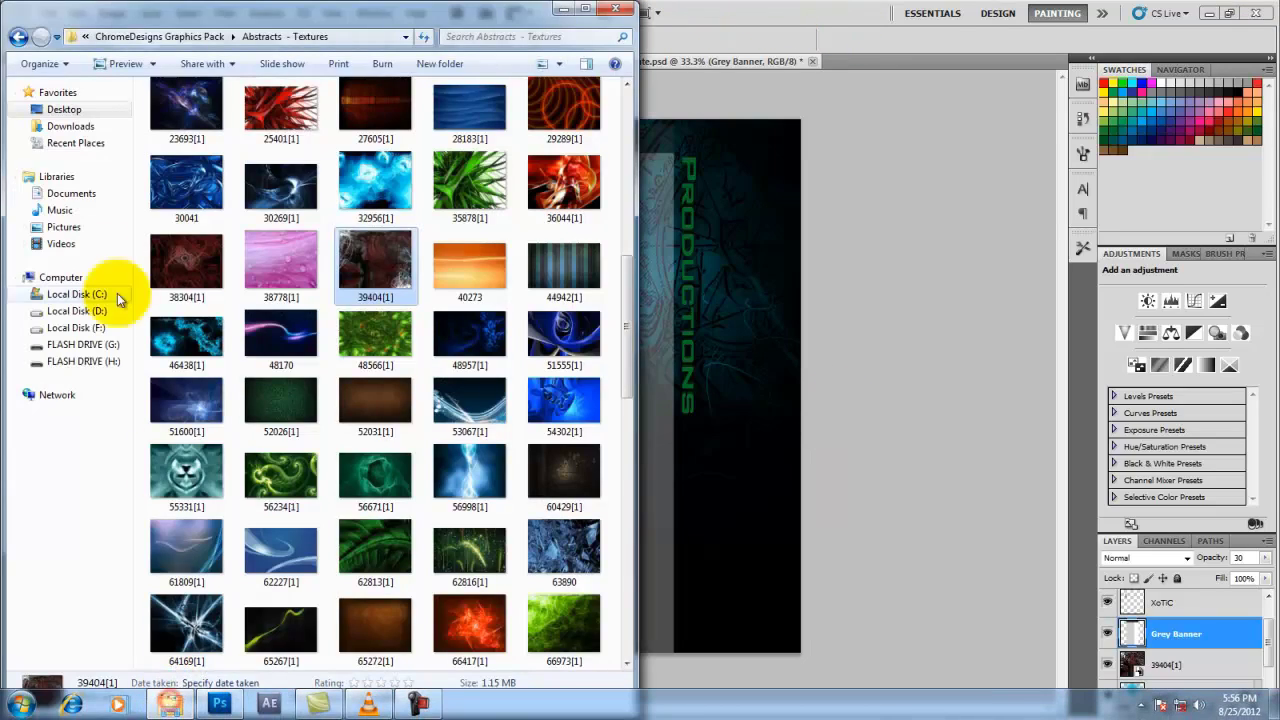
{"action": "left_click", "coordinate": [68, 227]}
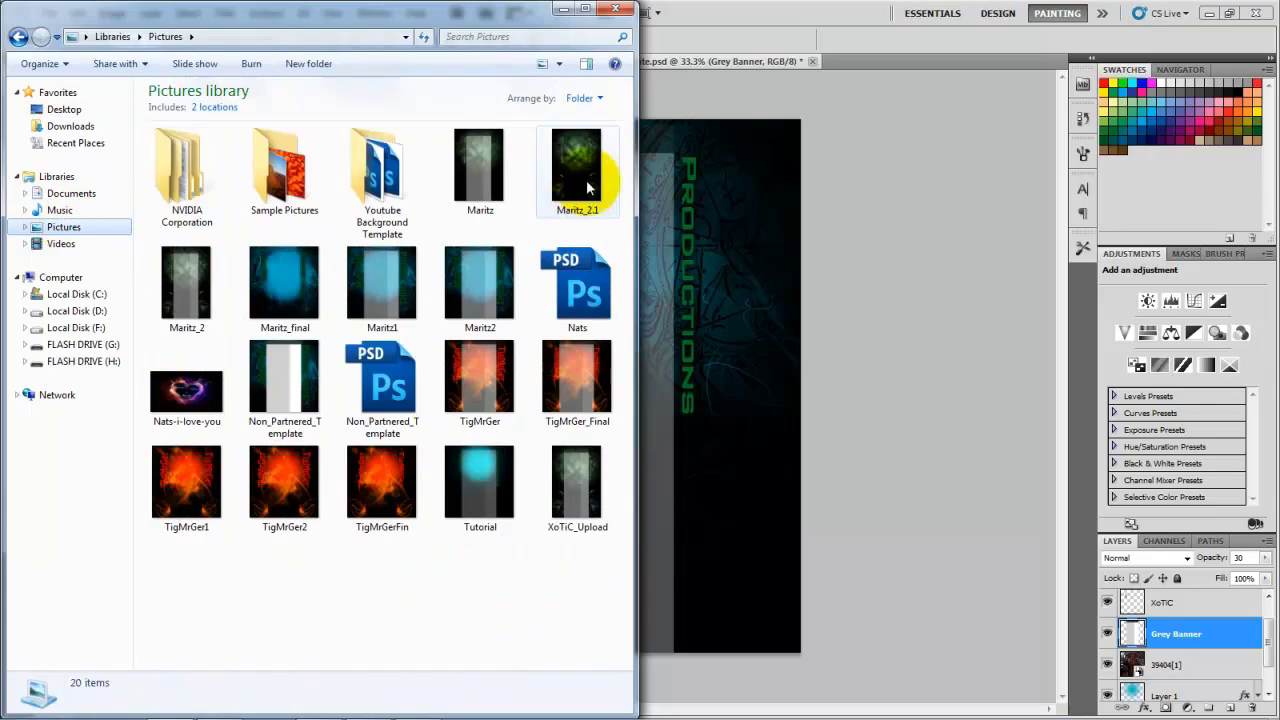
{"action": "double_click", "coordinate": [587, 186]}
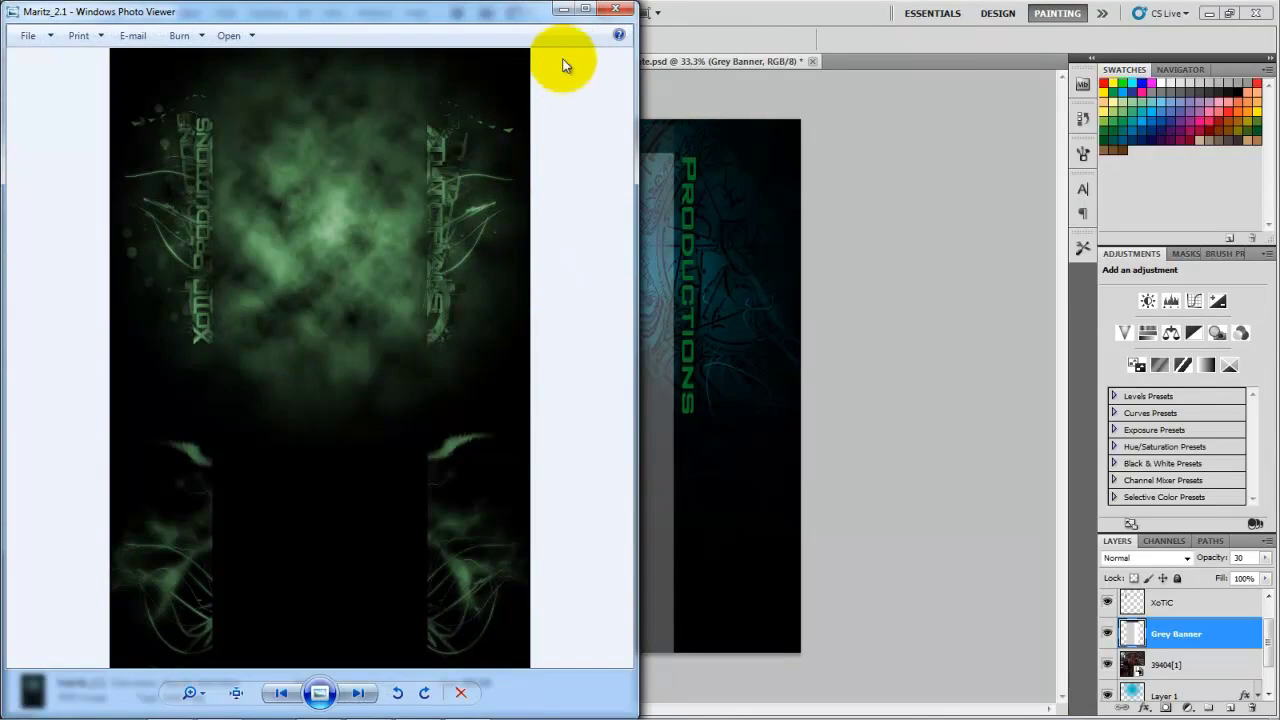
{"action": "left_click", "coordinate": [320, 693]}
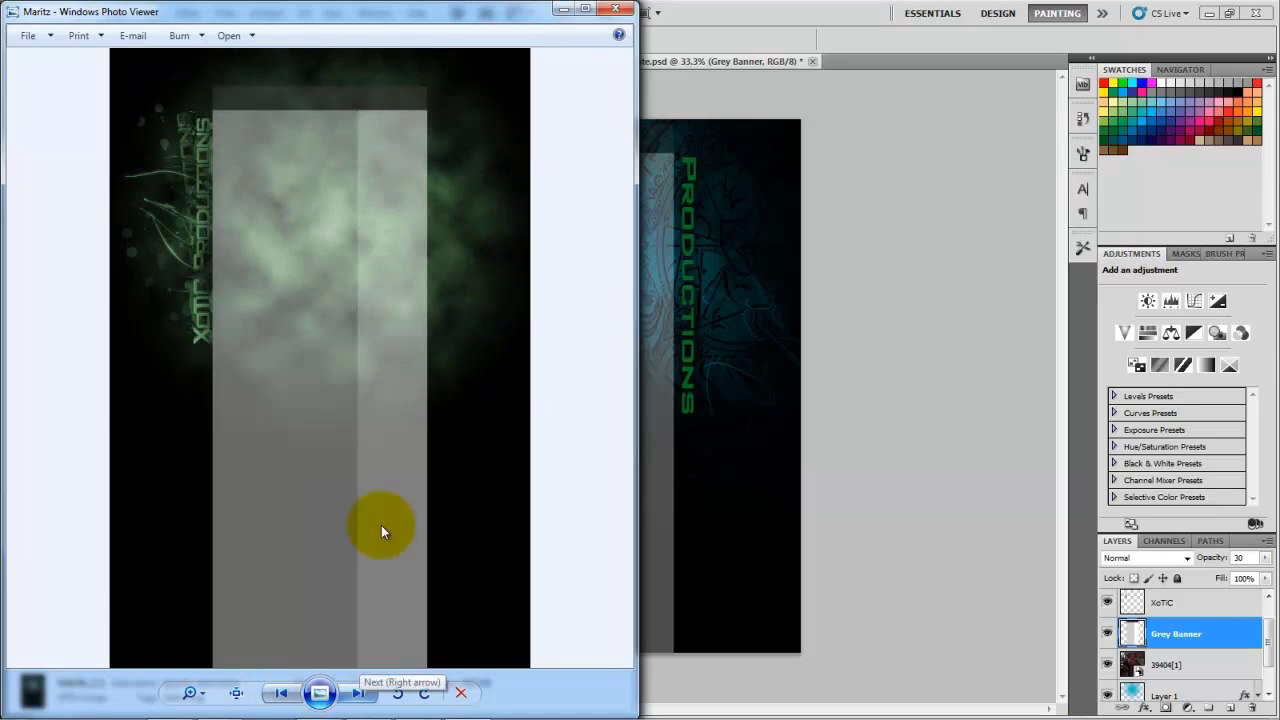
{"action": "left_click", "coordinate": [365, 693]}
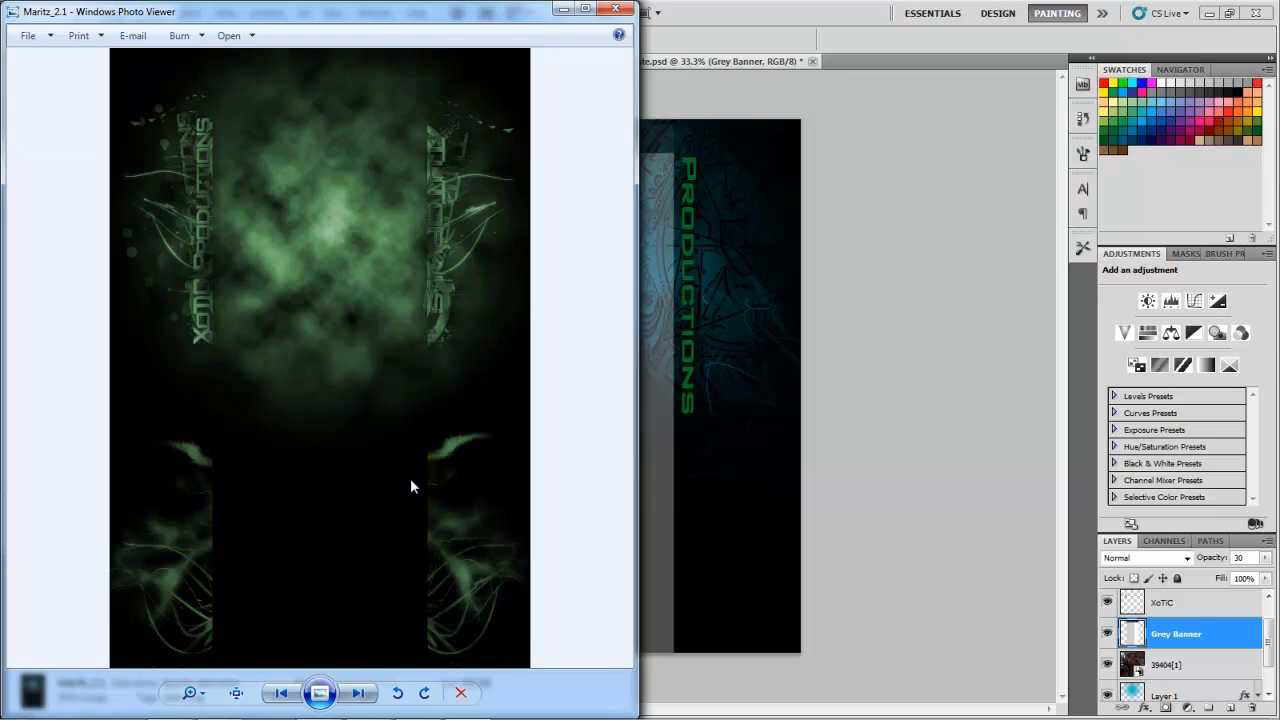
{"action": "left_click_drag", "start_coordinate": [570, 14], "coordinate": [497, 73]}
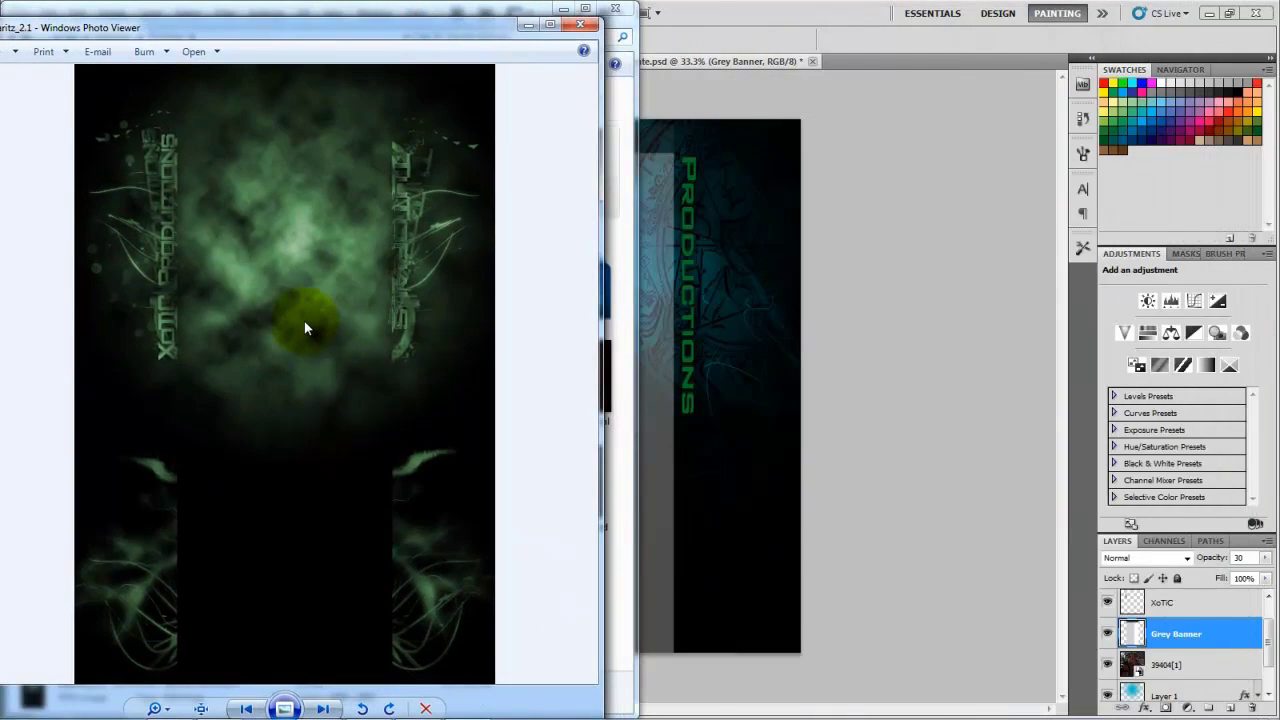
{"action": "left_click", "coordinate": [797, 307]}
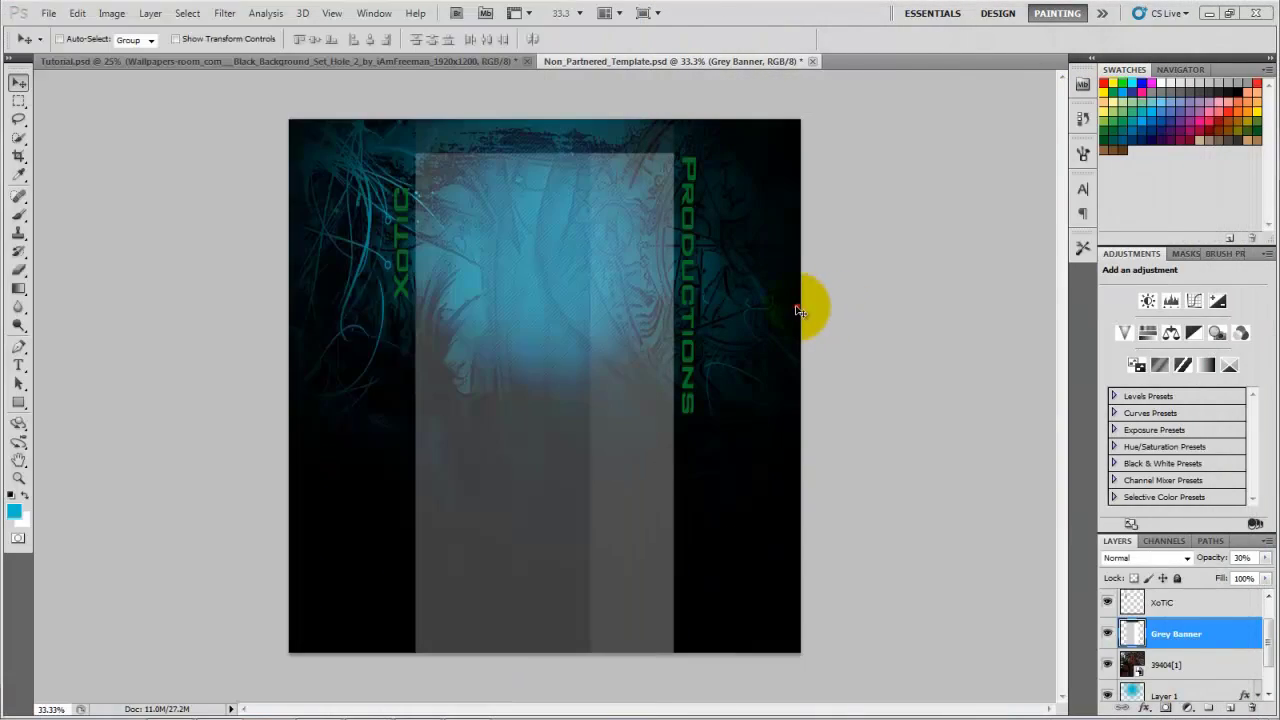
Try JPEG quality values of 50, 70 and 80 in Save for Web & Devices and leave without saving.
{"action": "left_click", "coordinate": [48, 13]}
{"action": "left_click", "coordinate": [120, 290]}
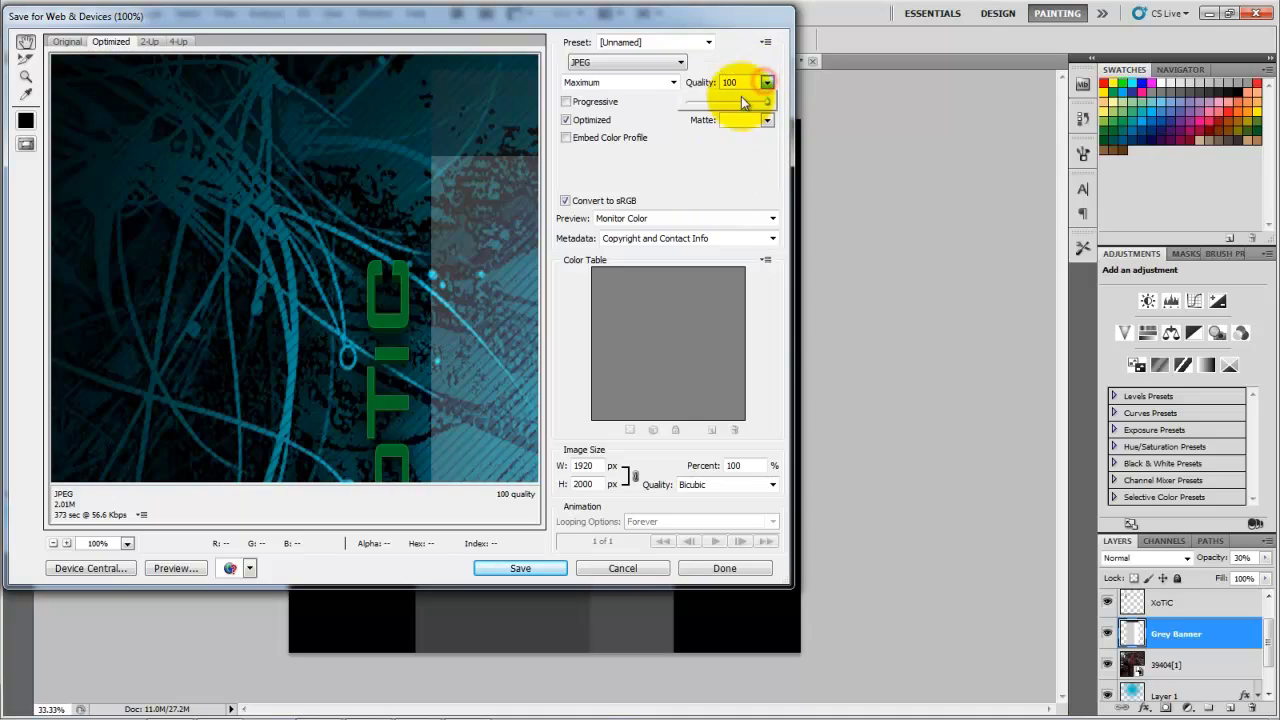
{"action": "left_click", "coordinate": [743, 84]}
{"action": "type", "text": "50"}
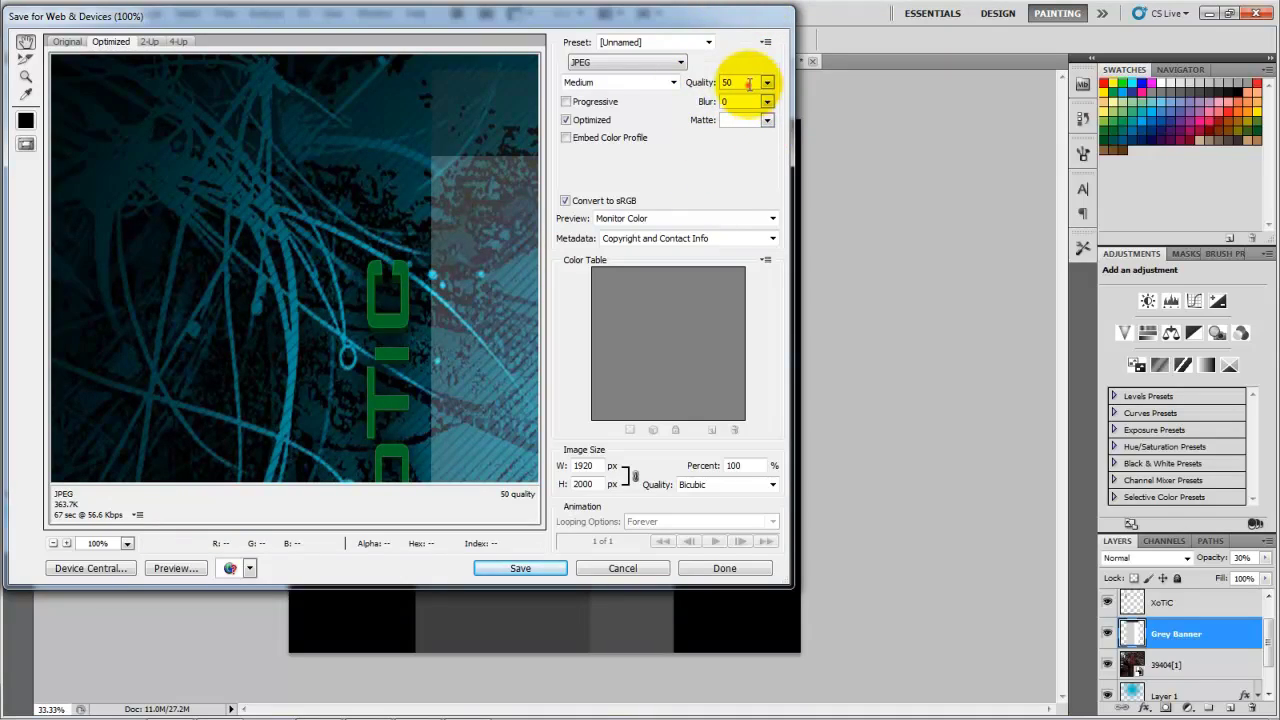
{"action": "left_click", "coordinate": [748, 82]}
{"action": "type", "text": "70"}
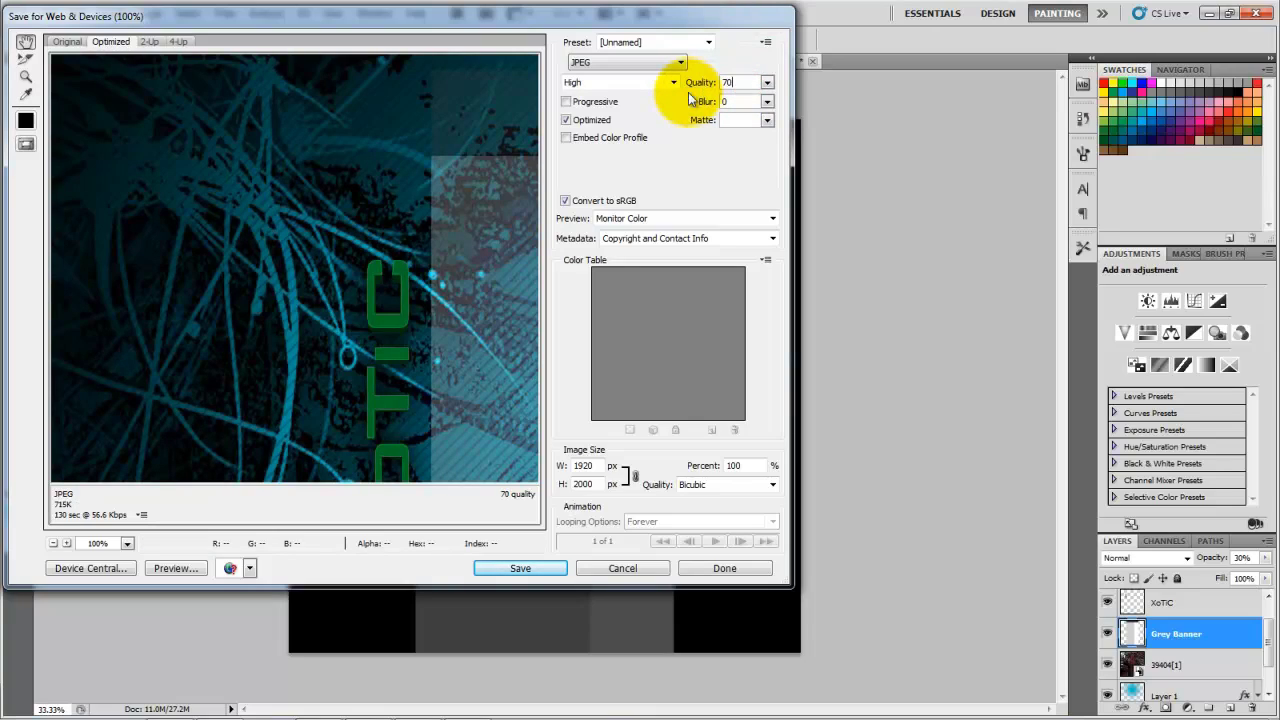
{"action": "left_click", "coordinate": [741, 81]}
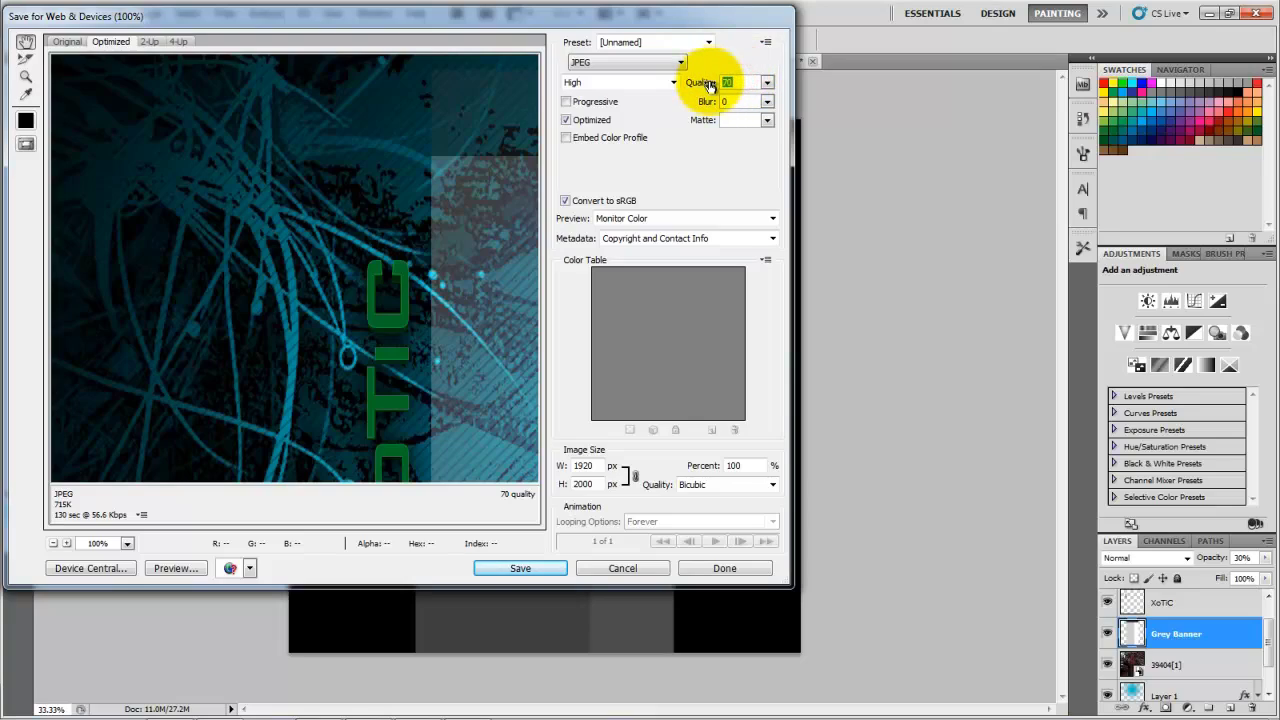
{"action": "type", "text": "8"}
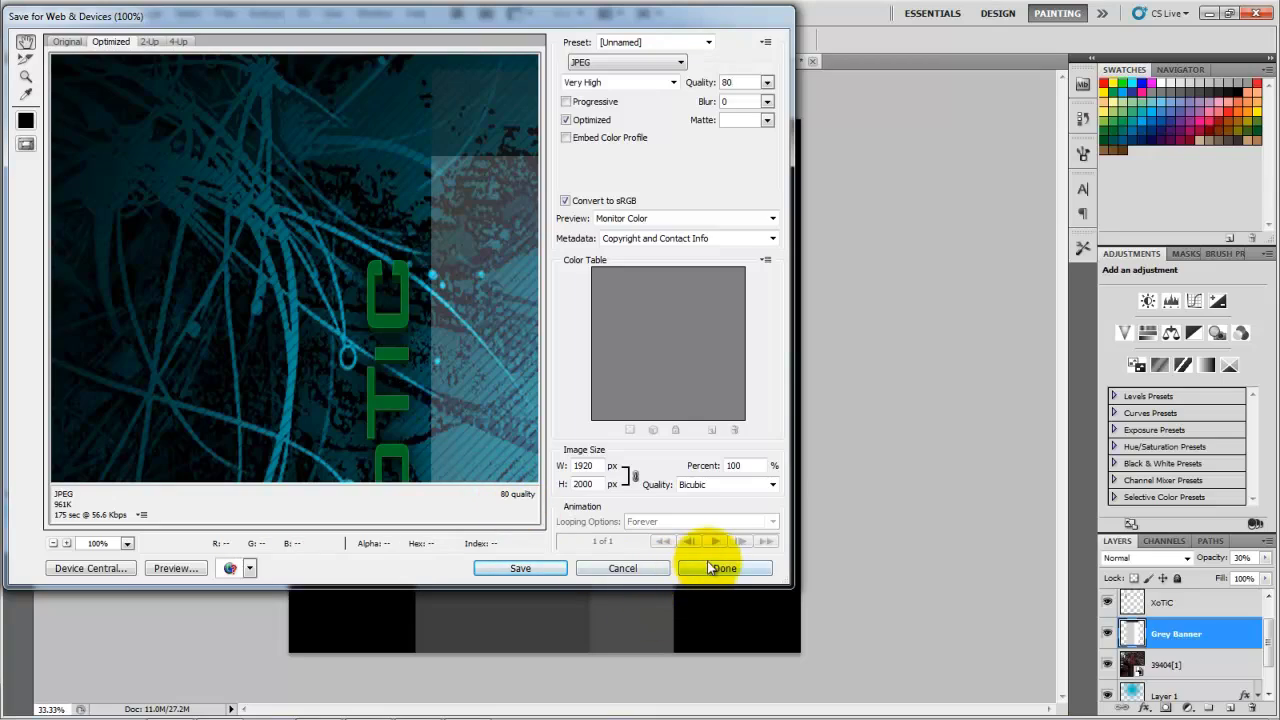
{"action": "left_click", "coordinate": [592, 566]}
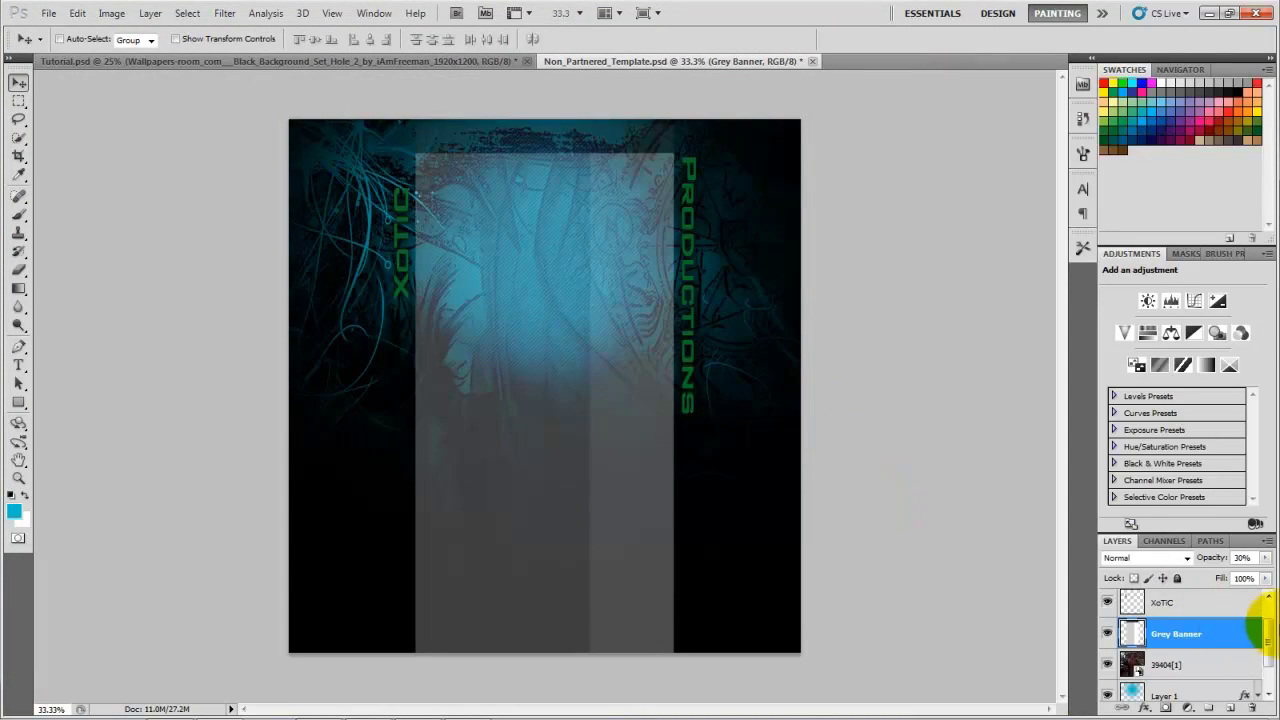
Review the green example with the semi-transparent banner from the Pictures library, and close the viewer and Explorer windows.
{"action": "left_click_drag", "start_coordinate": [1267, 645], "coordinate": [1270, 623]}
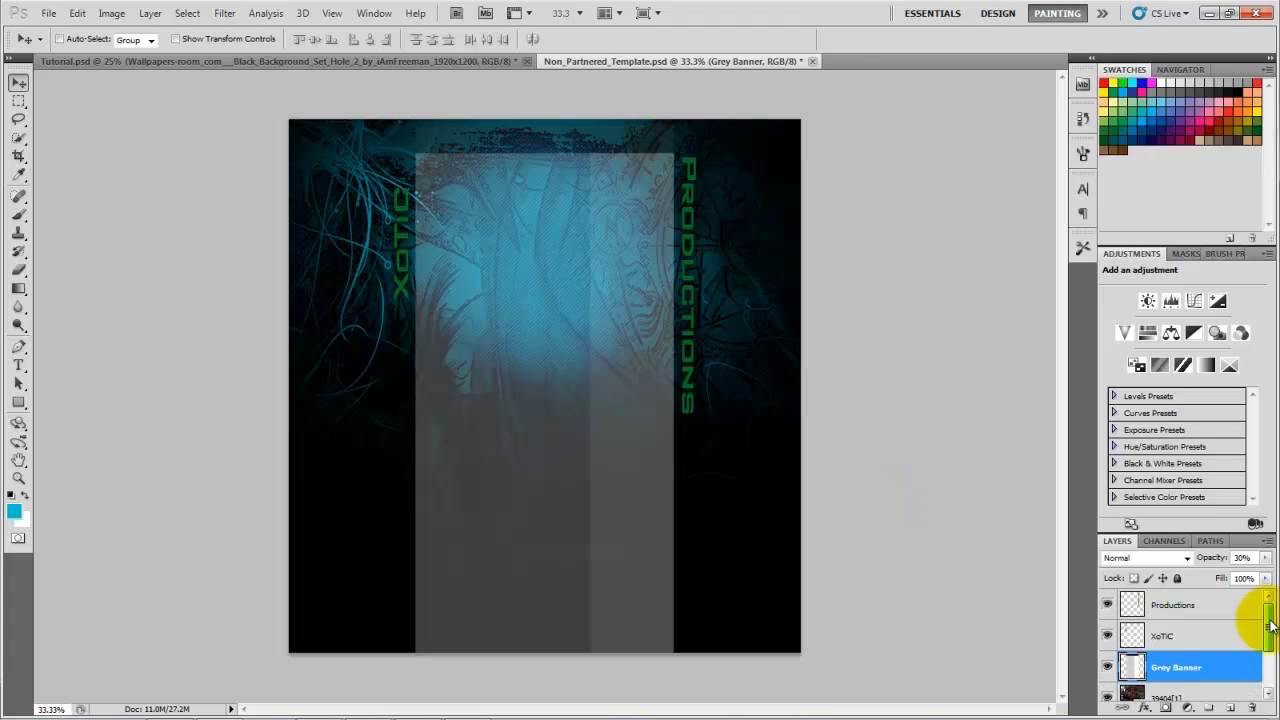
{"action": "left_click", "coordinate": [178, 703]}
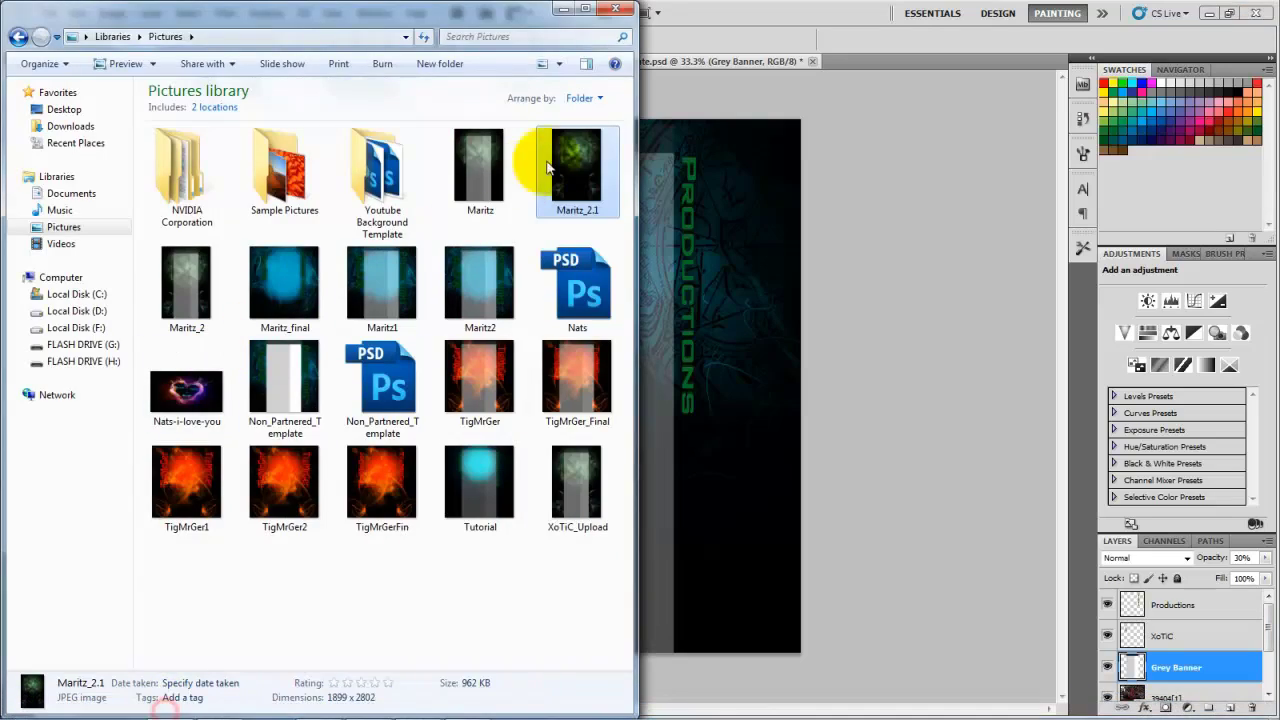
{"action": "double_click", "coordinate": [596, 145]}
{"action": "left_click", "coordinate": [357, 692]}
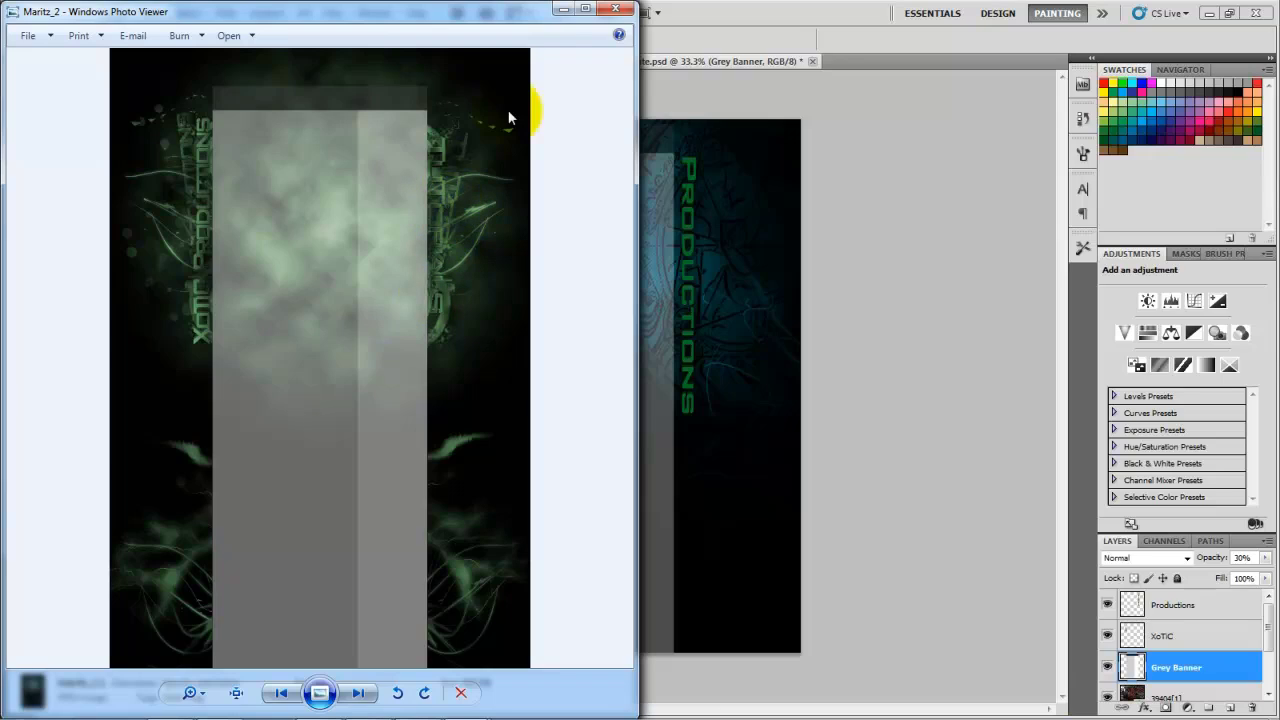
{"action": "left_click", "coordinate": [621, 12]}
{"action": "left_click", "coordinate": [608, 12]}
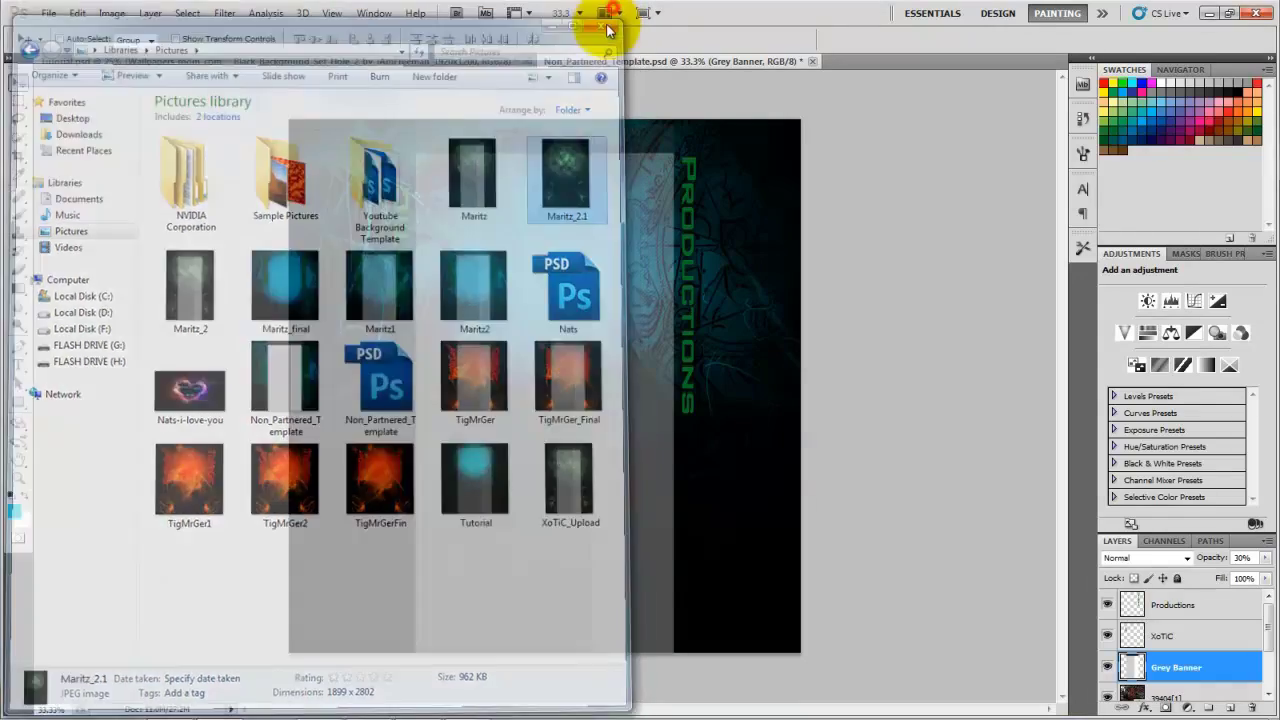
Hide the 7722[1] layer and show the Wallpapers-room pattern layer in Tutorial.psd, and return to Non_Partnered_Template.psd.
{"action": "left_click", "coordinate": [308, 60]}
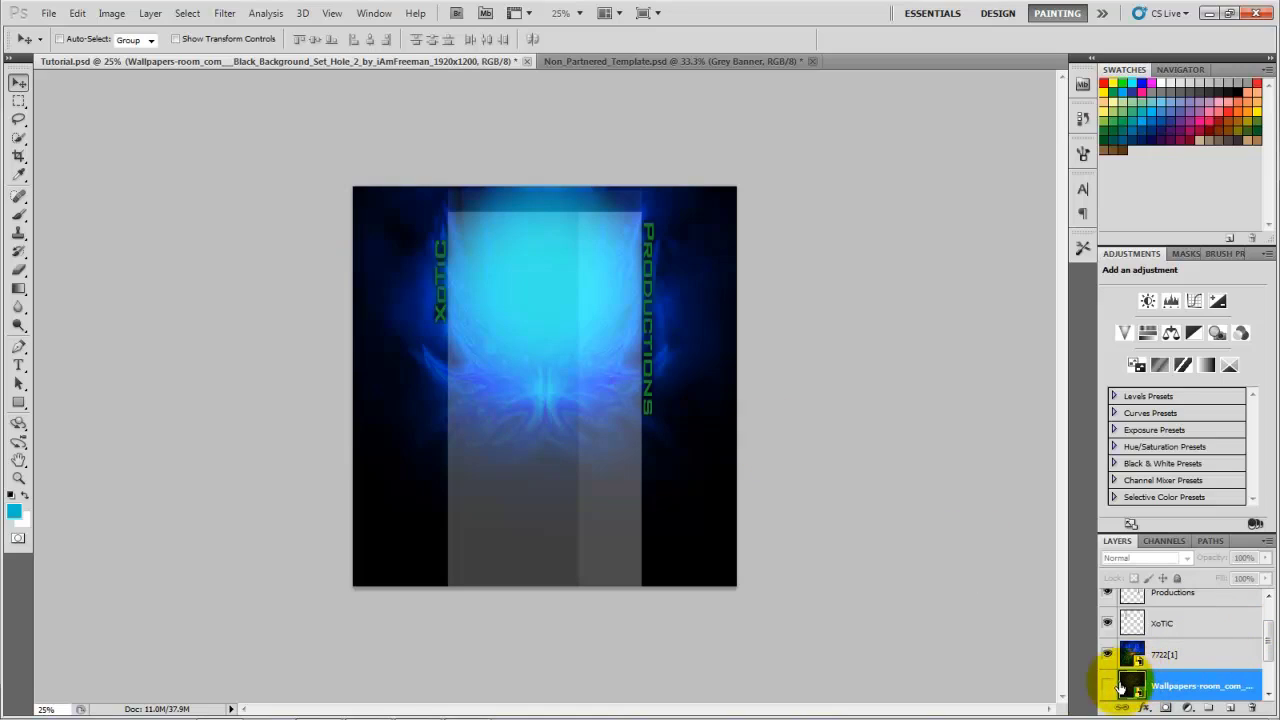
{"action": "left_click", "coordinate": [1108, 653]}
{"action": "left_click", "coordinate": [1107, 686]}
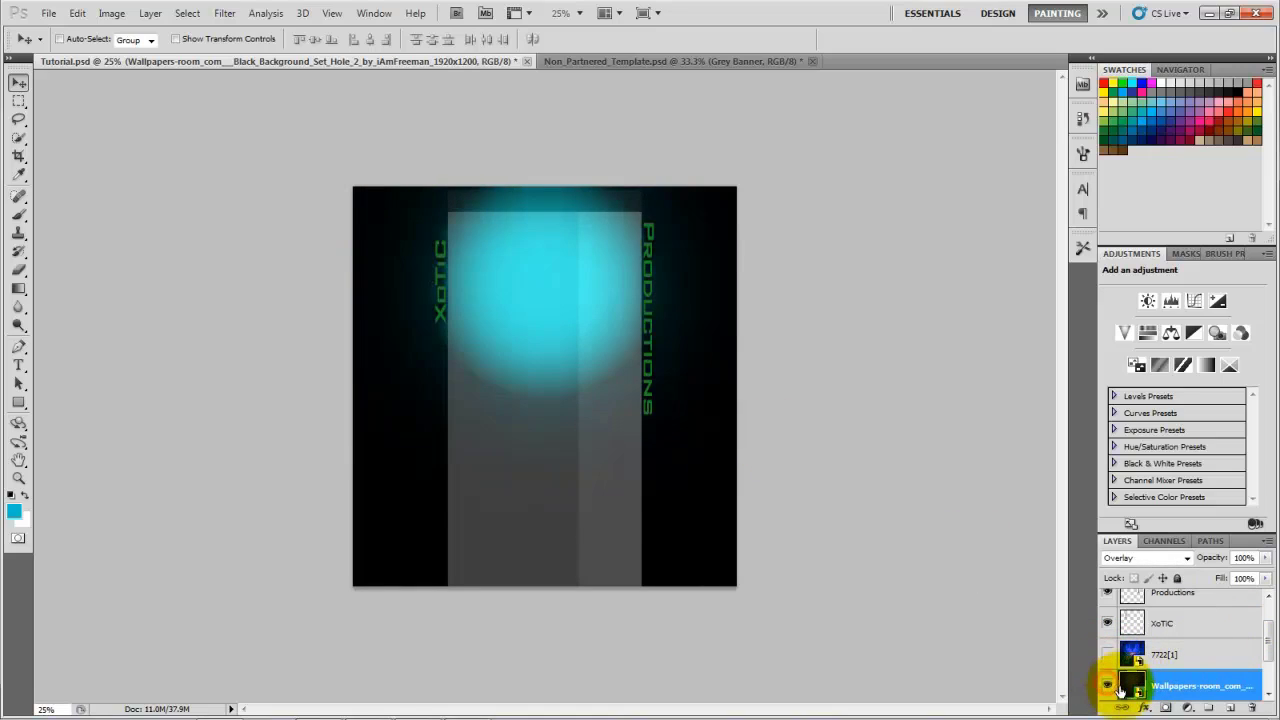
{"action": "left_click", "coordinate": [581, 62]}
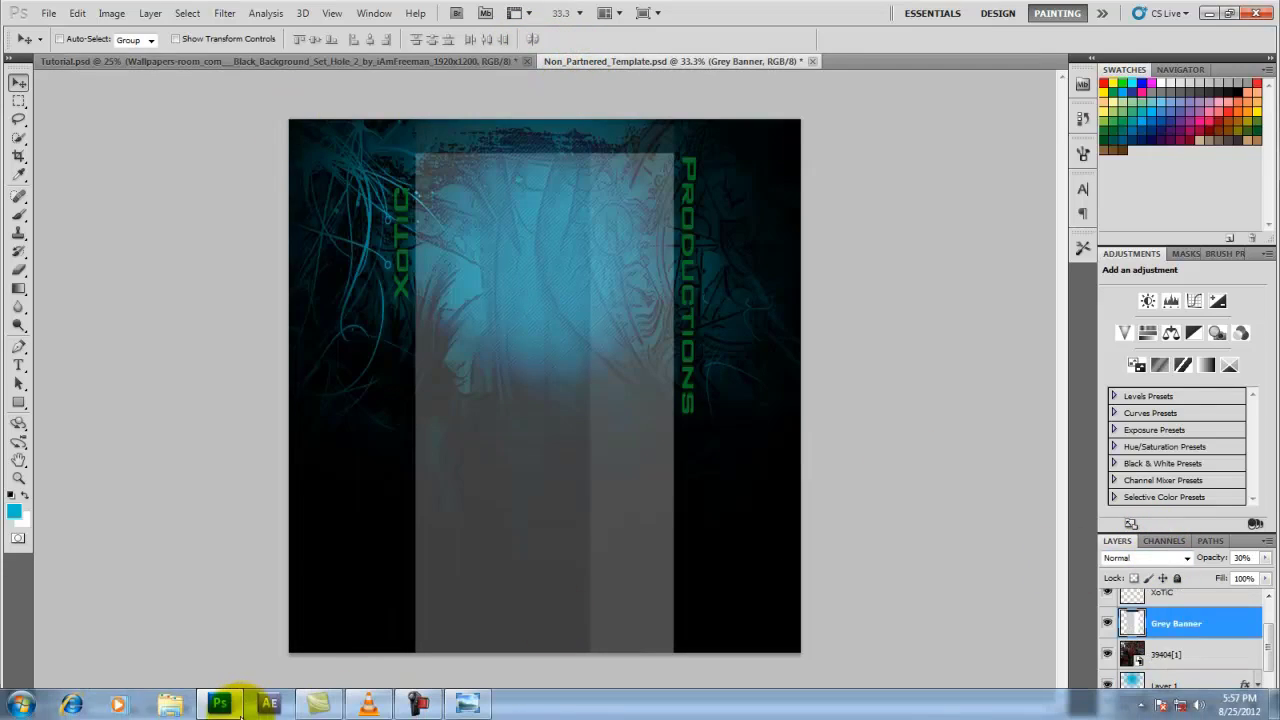
Switch to Windows Explorer, open the PiCs folder on the Desktop and view its images in a maximized window.
{"action": "key", "text": "super+e"}
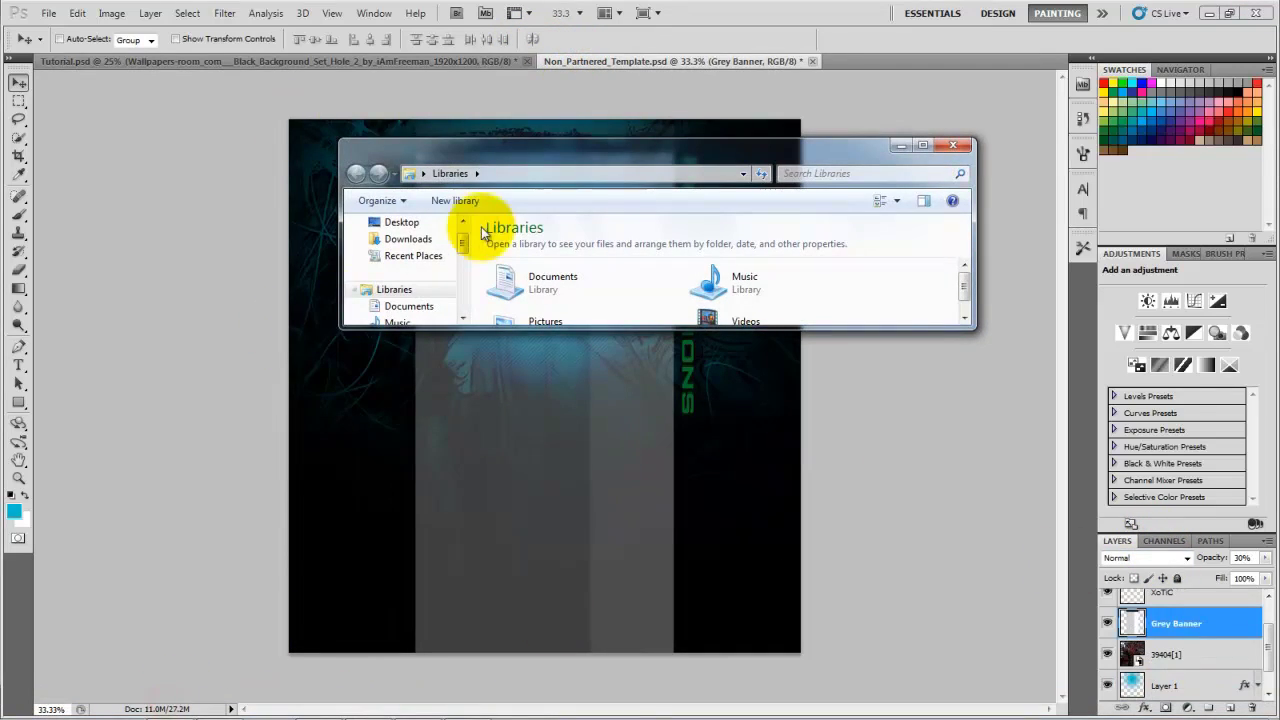
{"action": "left_click", "coordinate": [401, 222]}
{"action": "left_click", "coordinate": [596, 300]}
{"action": "key", "text": "p"}
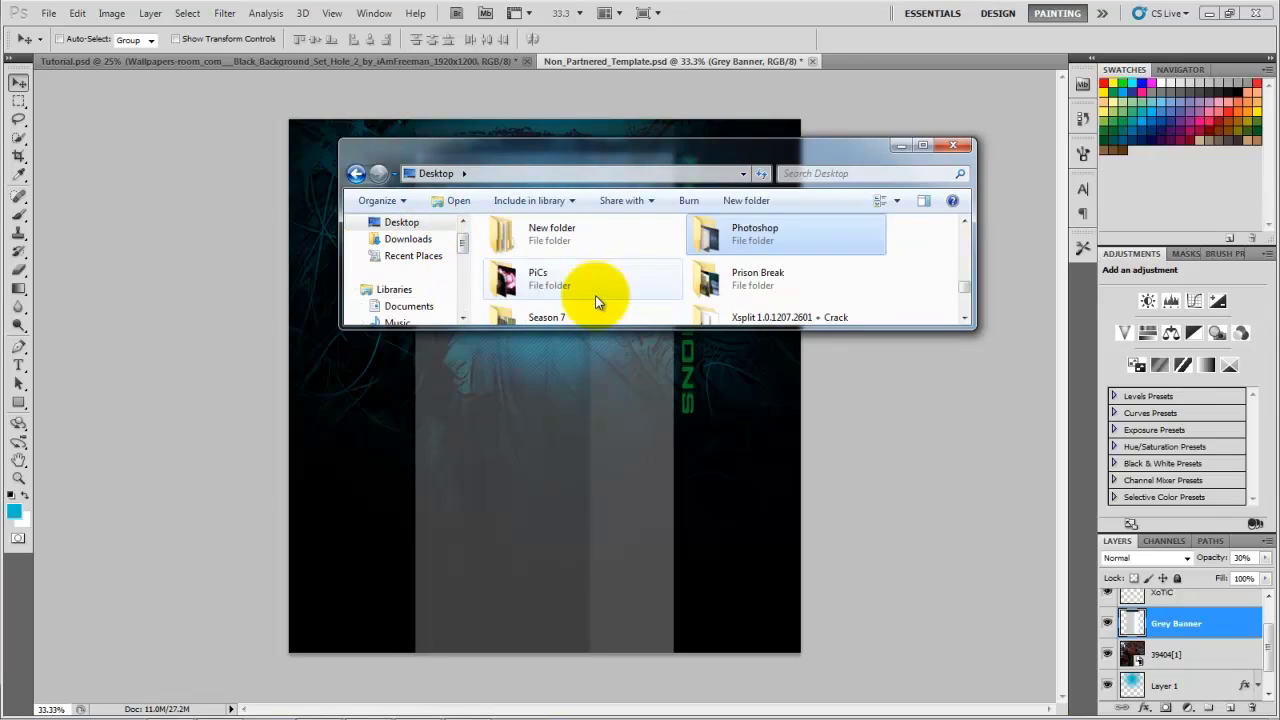
{"action": "double_click", "coordinate": [593, 292]}
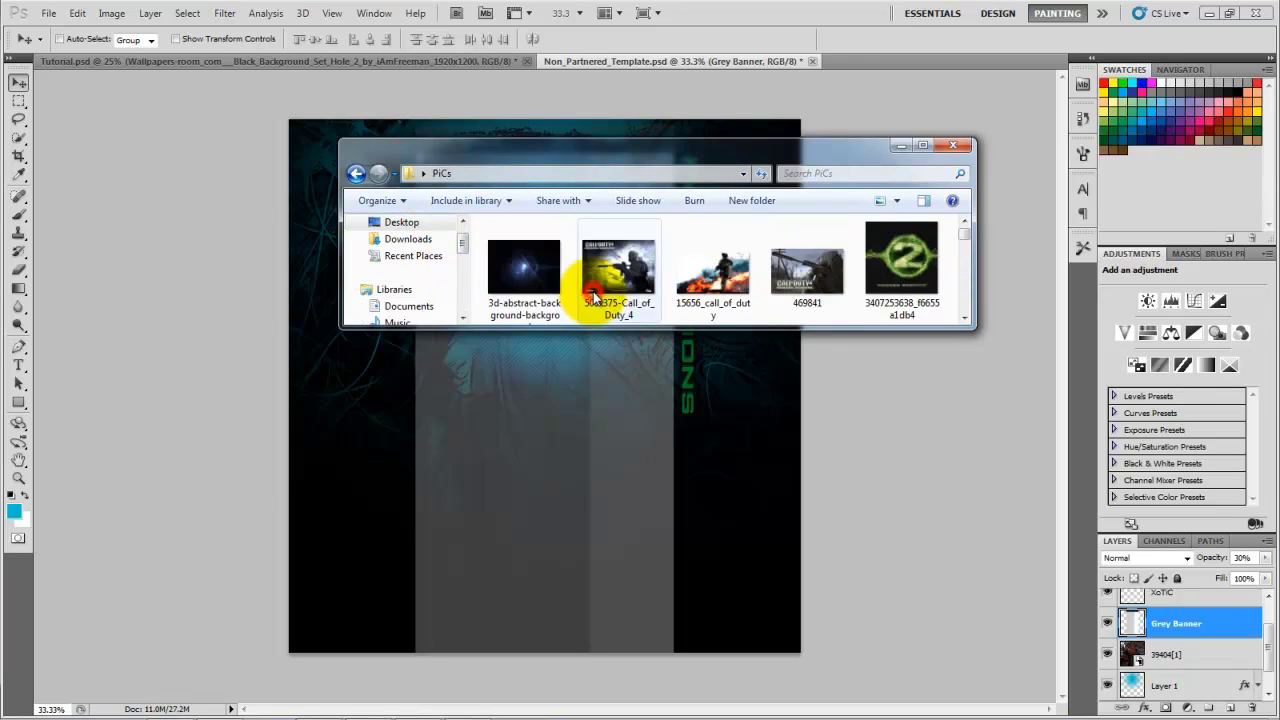
{"action": "left_click", "coordinate": [922, 145]}
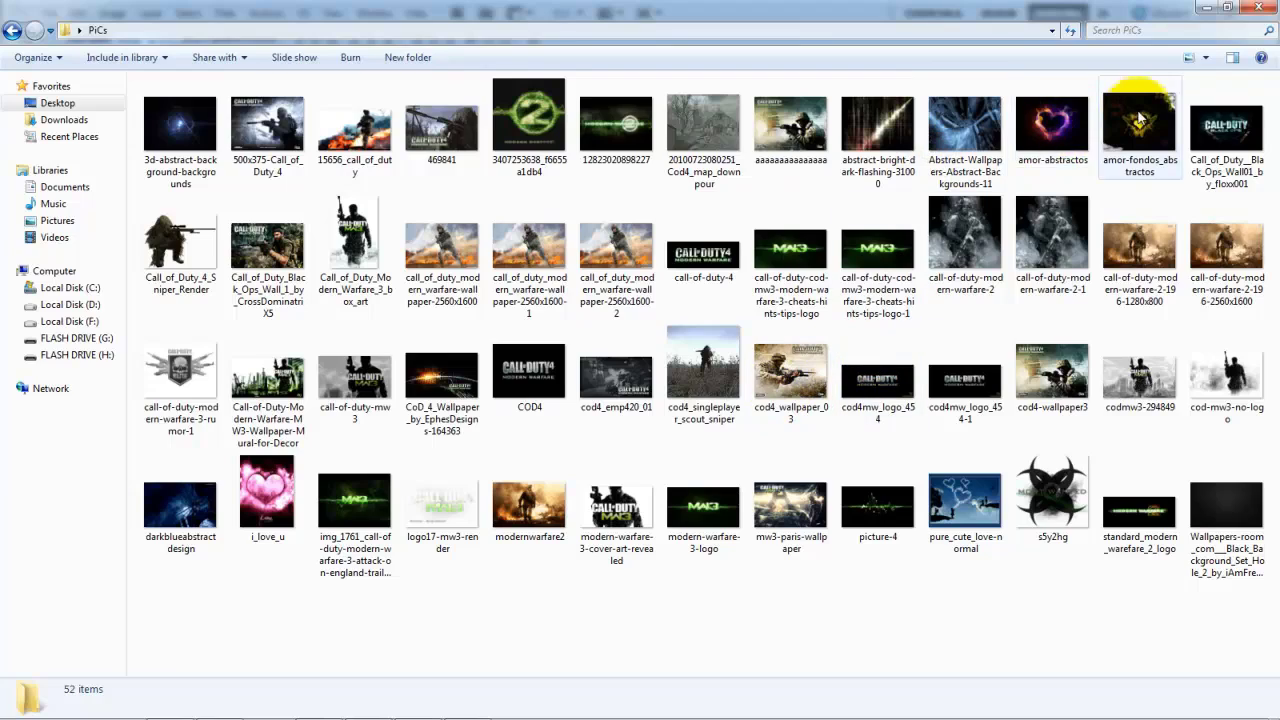
Open the Abstracts - Textures folder of the ChromeDesigns Graphics Pack inside the Desktop's Photoshop folder.
{"action": "left_click", "coordinate": [12, 34]}
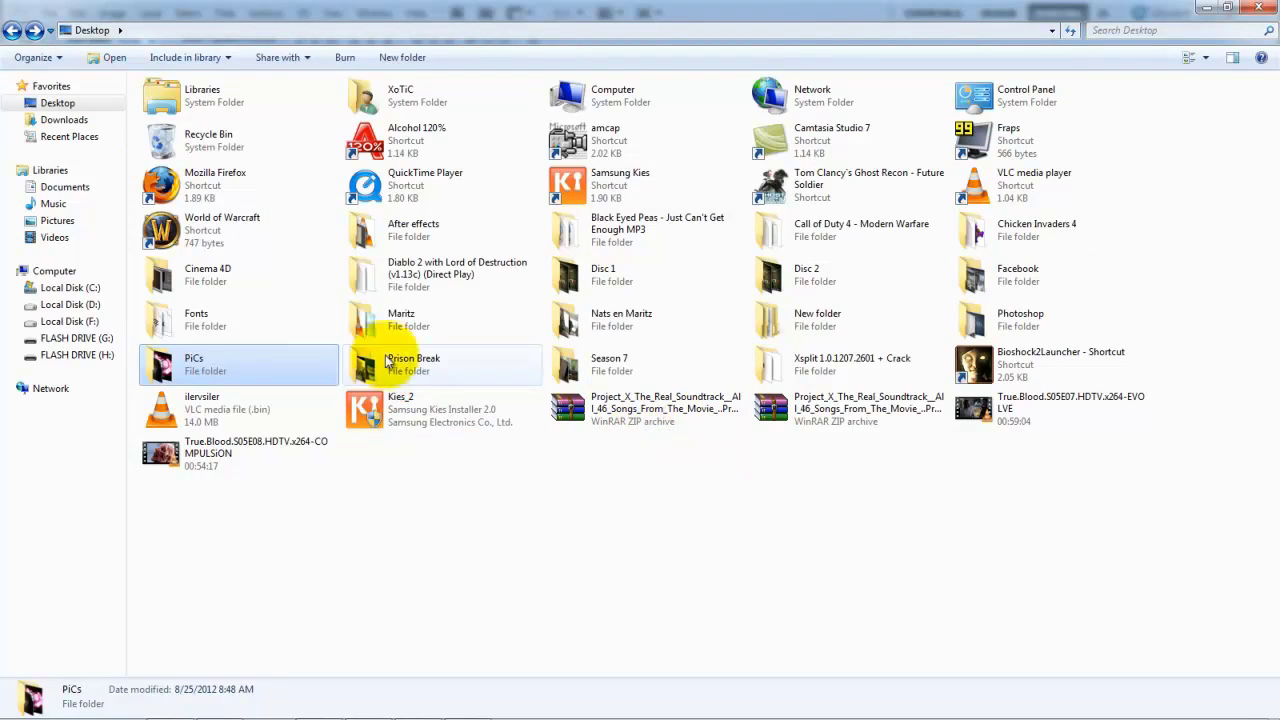
{"action": "double_click", "coordinate": [1015, 315]}
{"action": "double_click", "coordinate": [175, 97]}
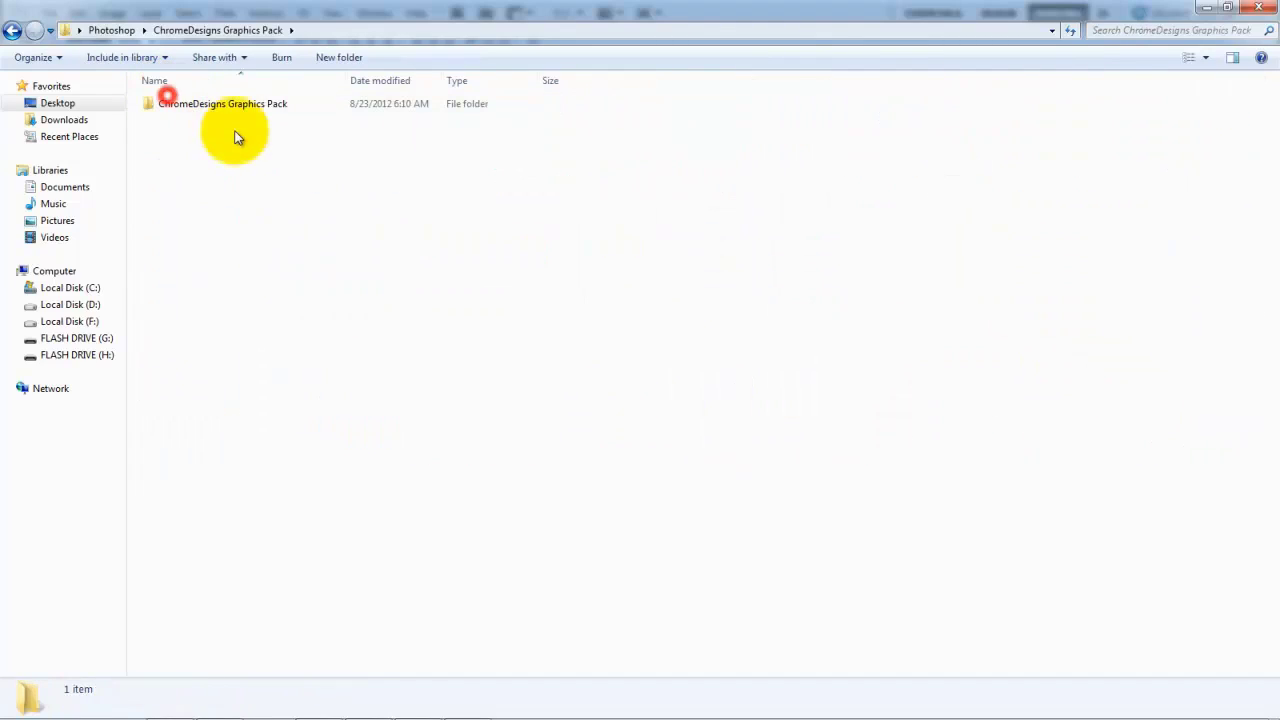
{"action": "double_click", "coordinate": [234, 116]}
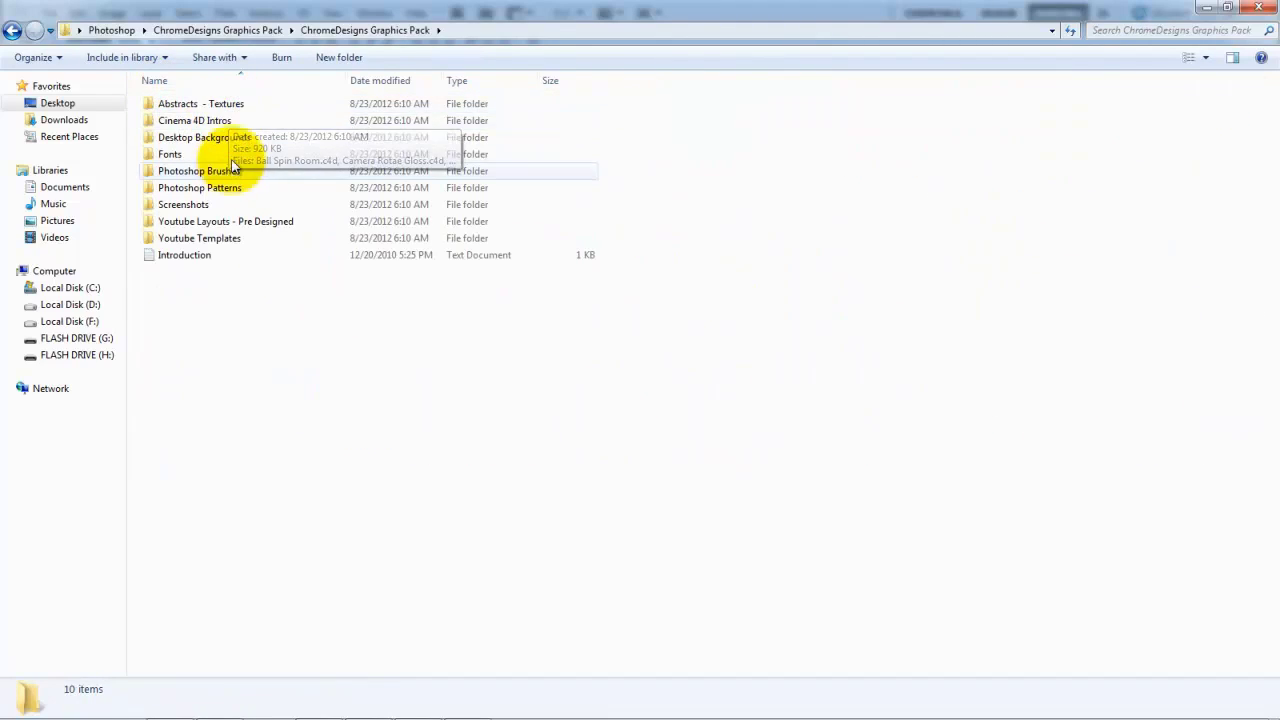
{"action": "left_click", "coordinate": [223, 113]}
{"action": "double_click", "coordinate": [223, 112]}
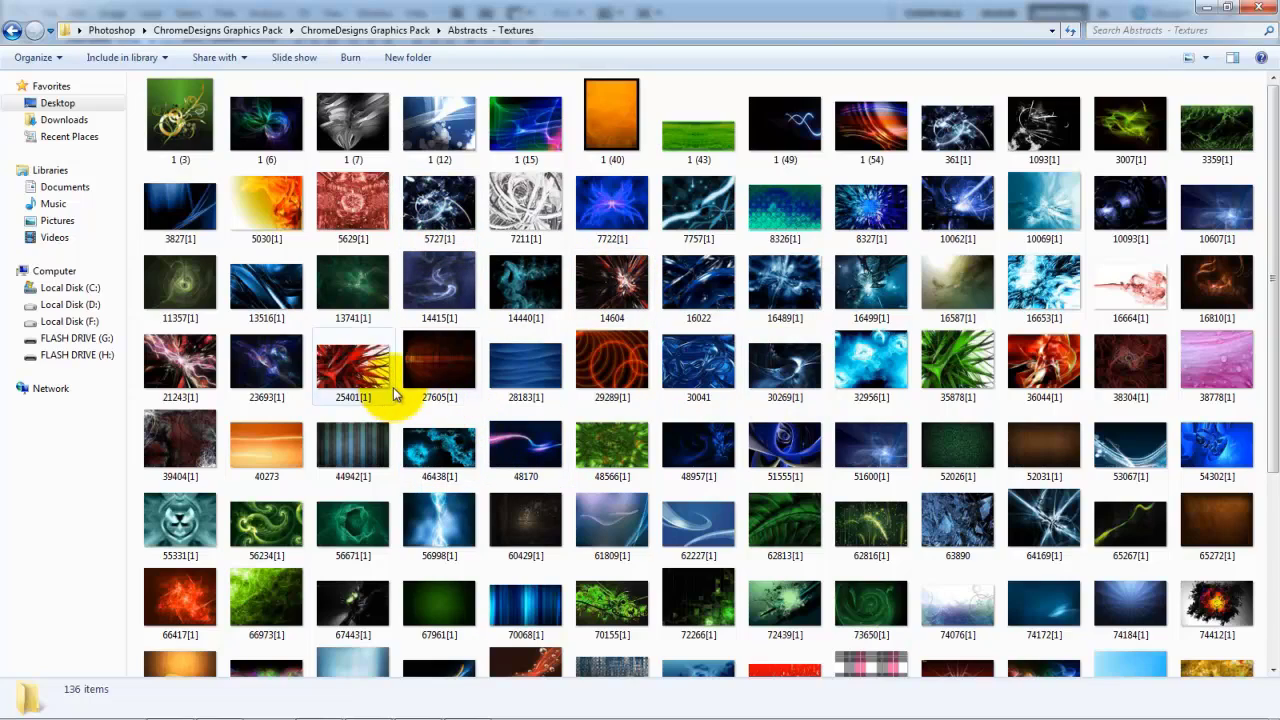
Examine the texture thumbnails throughout the Abstracts - Textures folder for images suitable as background overlays.
{"action": "left_click", "coordinate": [612, 362]}
{"action": "scroll", "coordinate": [1128, 438], "scroll_direction": "down", "scroll_amount": 3}
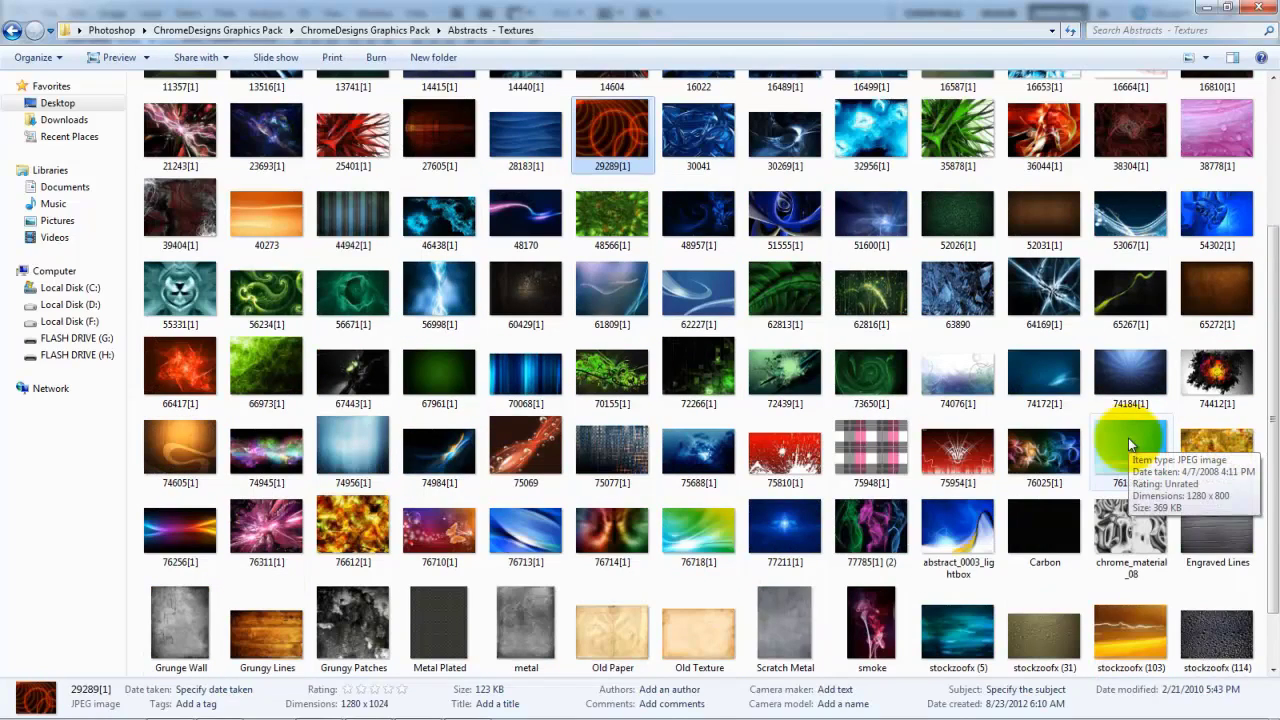
{"action": "scroll", "coordinate": [1128, 438], "scroll_direction": "up", "scroll_amount": 3}
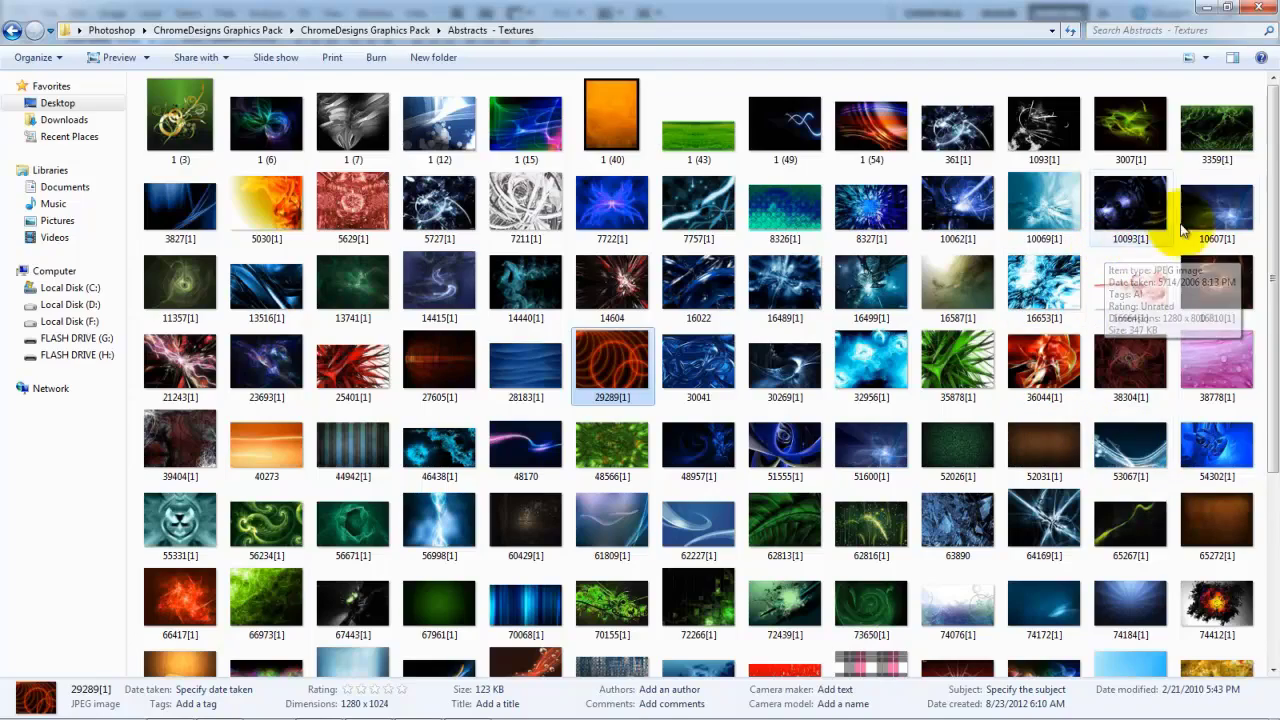
{"action": "left_click", "coordinate": [430, 290]}
{"action": "left_click", "coordinate": [440, 180]}
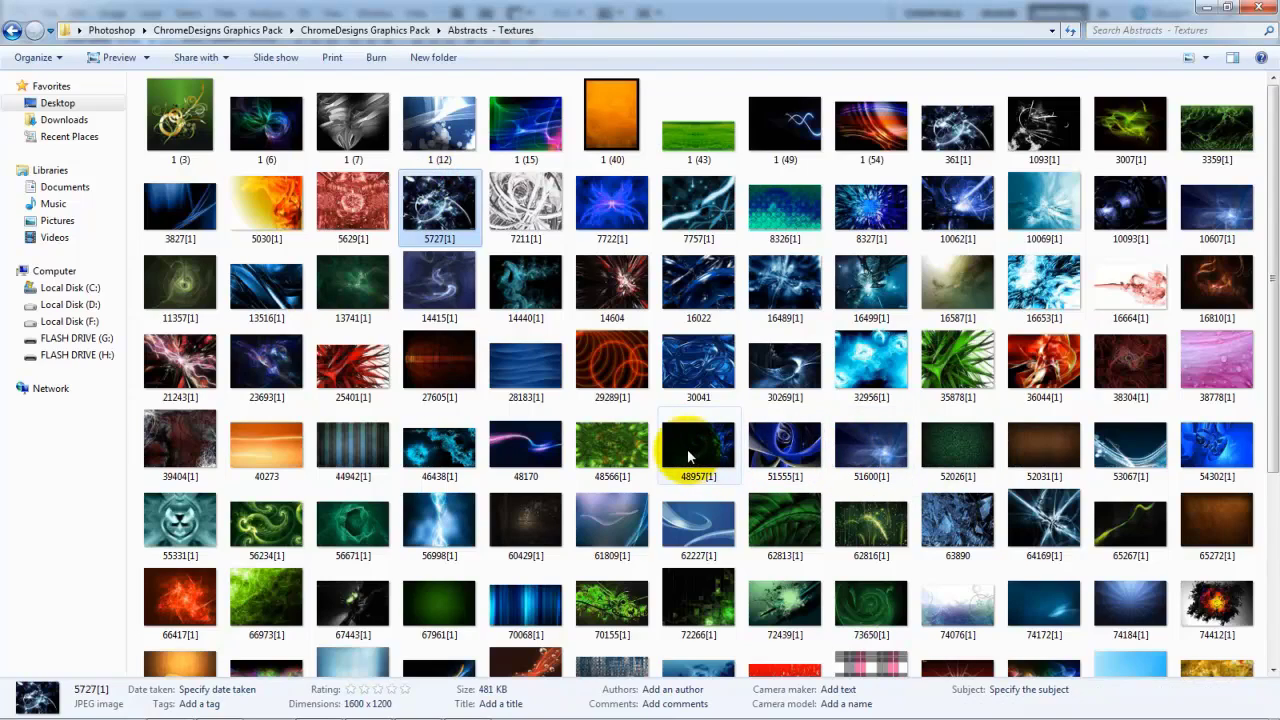
{"action": "scroll", "coordinate": [687, 452], "scroll_direction": "down", "scroll_amount": 5}
{"action": "left_click_drag", "start_coordinate": [687, 456], "coordinate": [712, 457]}
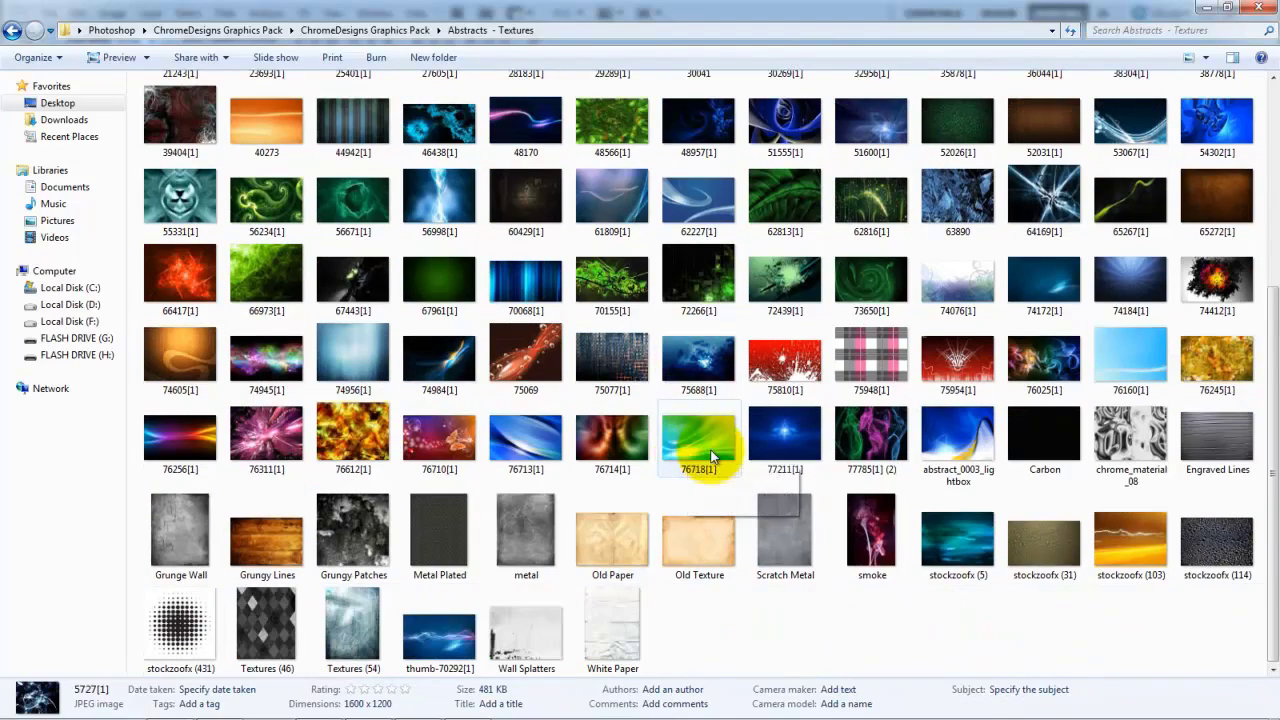
Place the green 3359[1] texture into Non_Partnered_Template.psd and stretch it over the whole canvas, about 556% wide and 939% high.
{"action": "scroll", "coordinate": [712, 456], "scroll_direction": "up", "scroll_amount": 5}
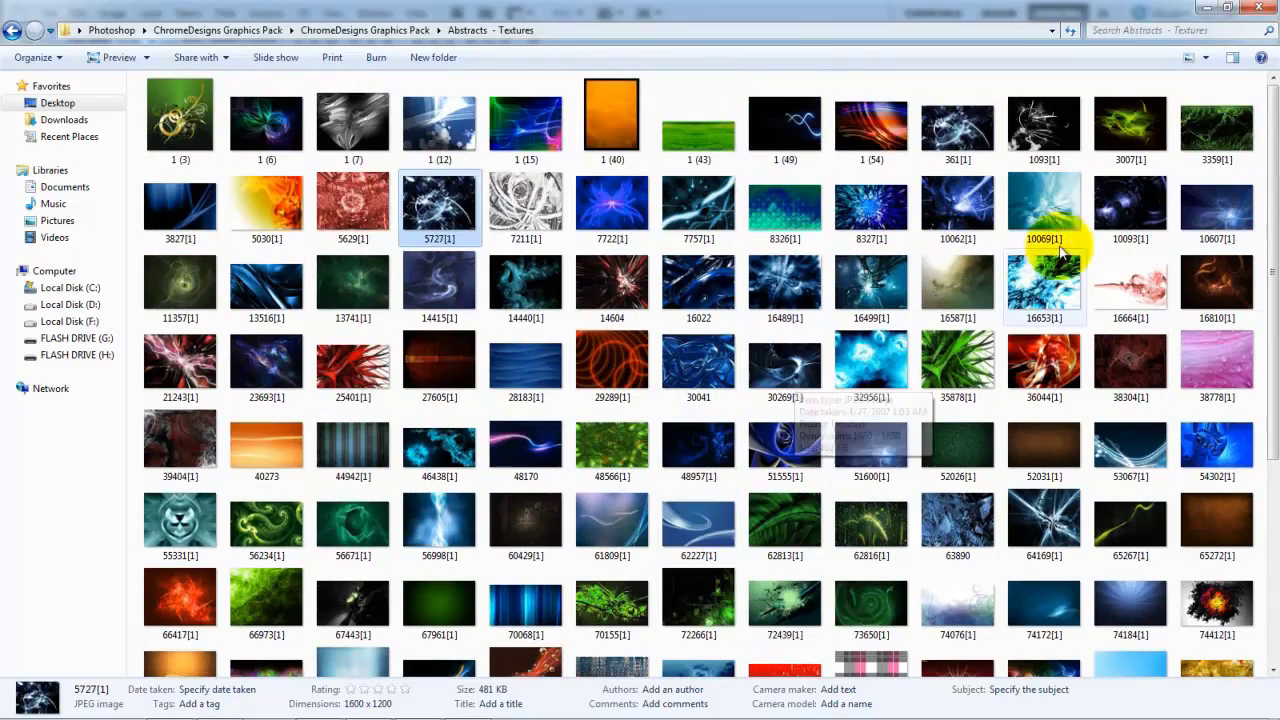
{"action": "left_click_drag", "start_coordinate": [1218, 132], "coordinate": [801, 121]}
{"action": "left_click_drag", "start_coordinate": [453, 120], "coordinate": [289, 119]}
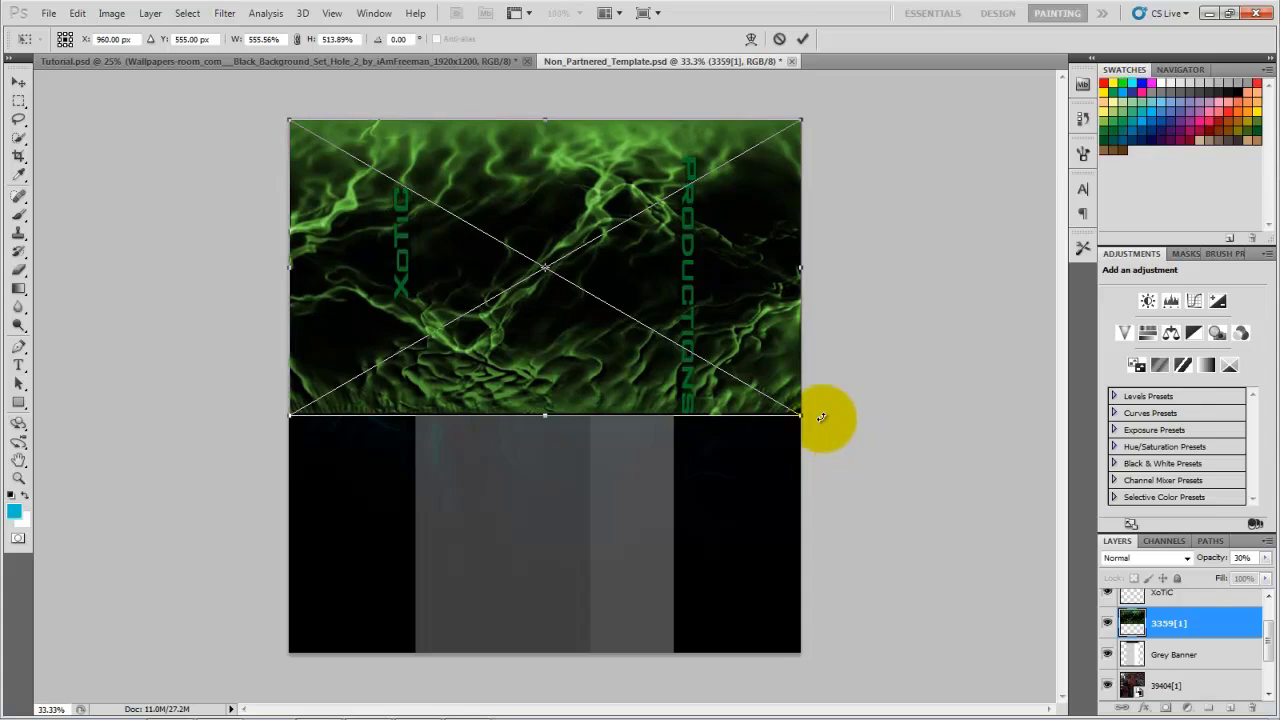
{"action": "left_click_drag", "start_coordinate": [797, 428], "coordinate": [800, 663]}
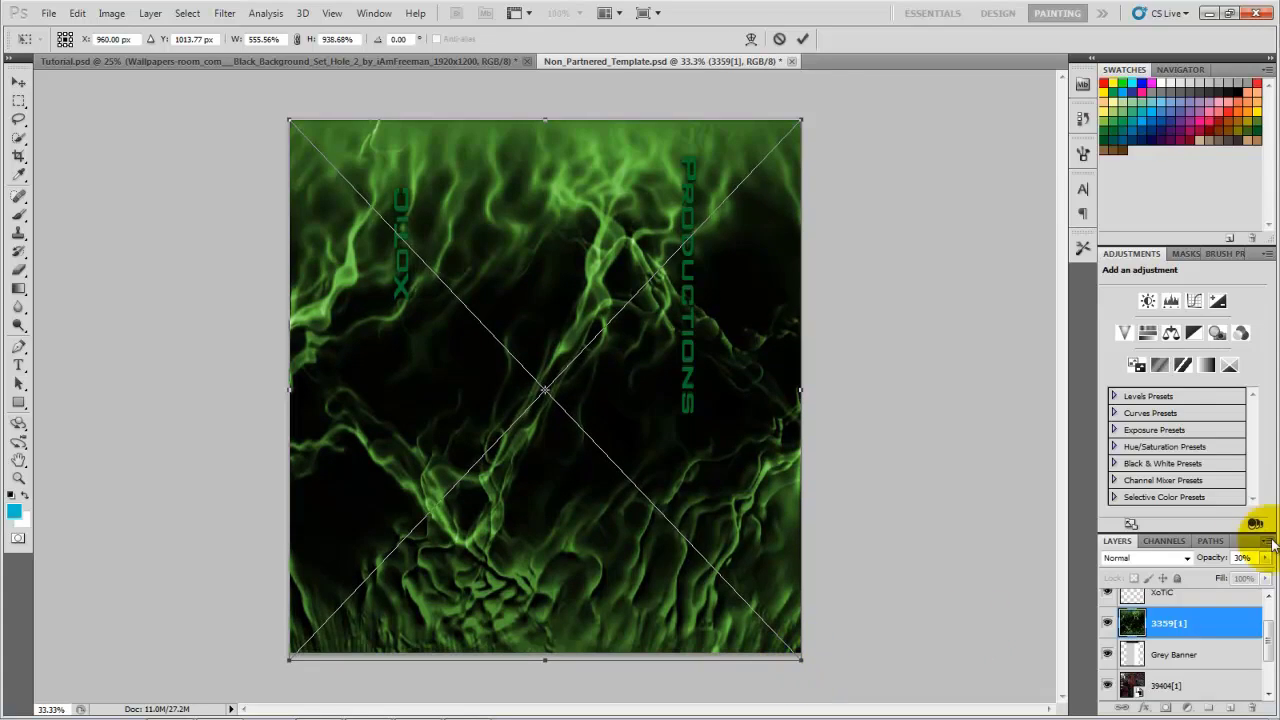
Set the 3359[1] layer's blend mode to Overlay and commit its placement.
{"action": "left_click", "coordinate": [1172, 560]}
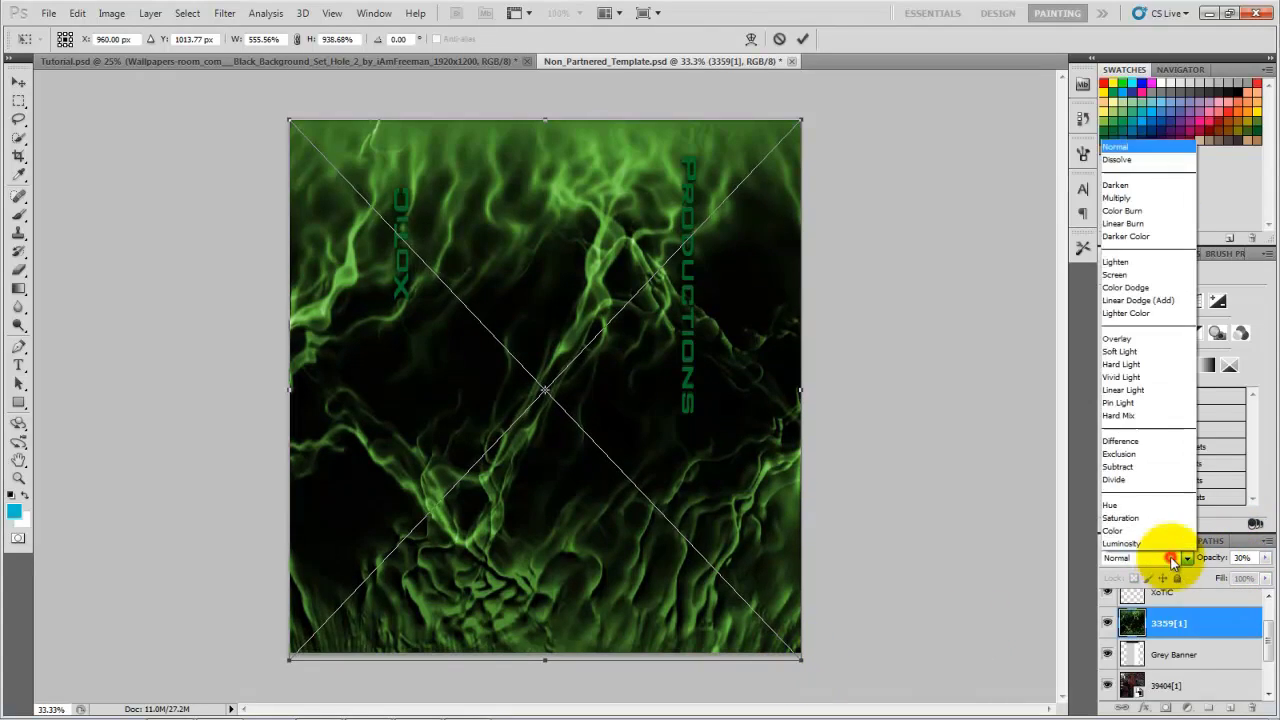
{"action": "left_click", "coordinate": [1118, 339]}
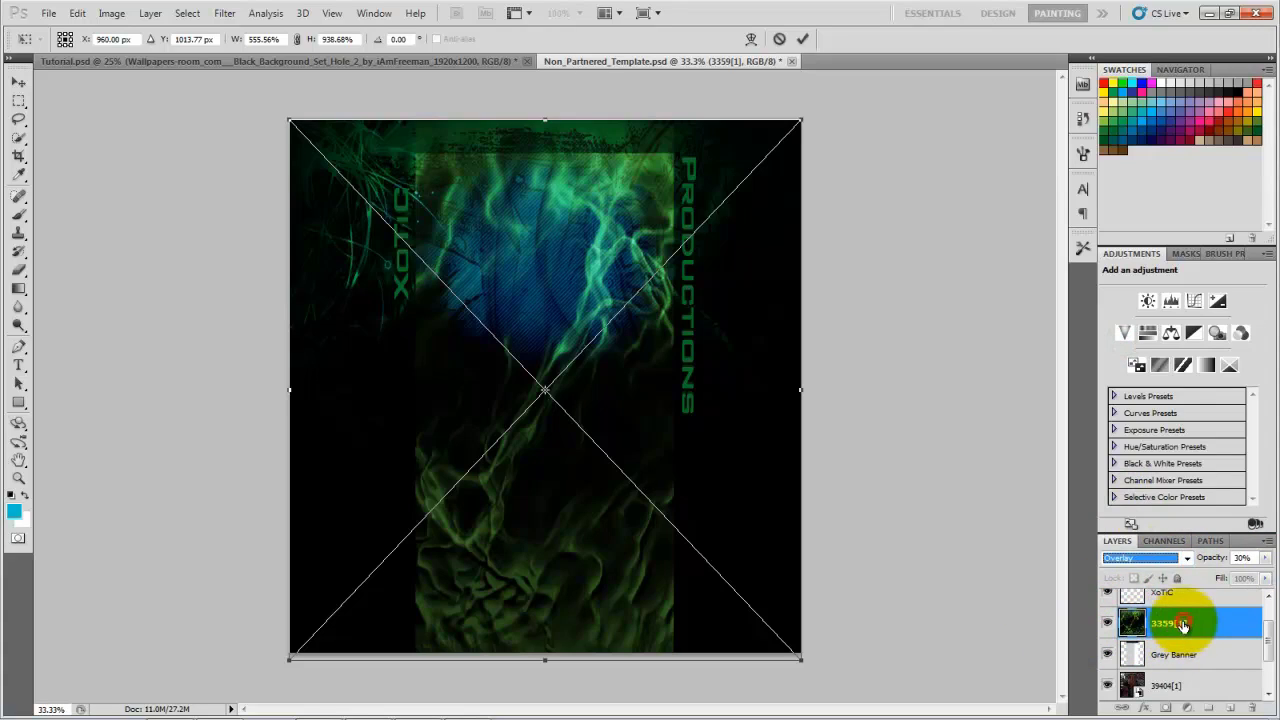
{"action": "left_click", "coordinate": [19, 81]}
{"action": "left_click", "coordinate": [276, 284]}
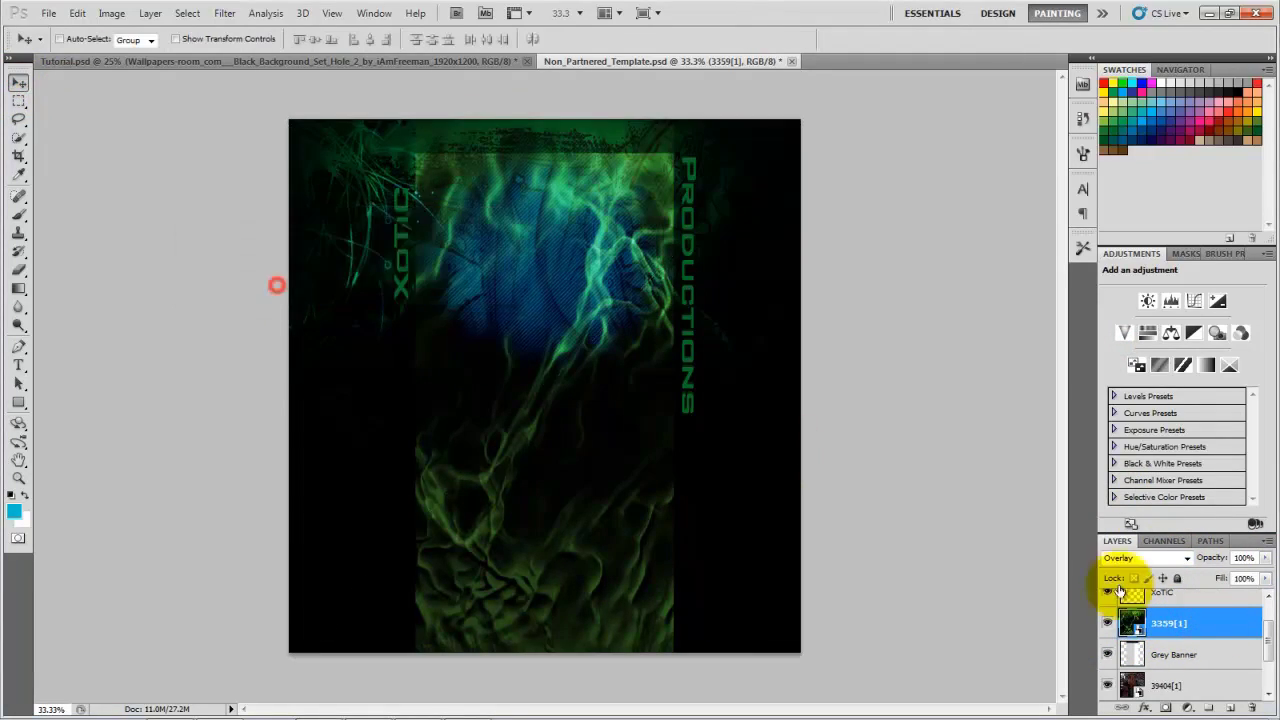
Move the 3359[1] layer below the Grey Banner layer and hide the 39404[1] texture layer.
{"action": "left_click_drag", "start_coordinate": [1214, 614], "coordinate": [1180, 680]}
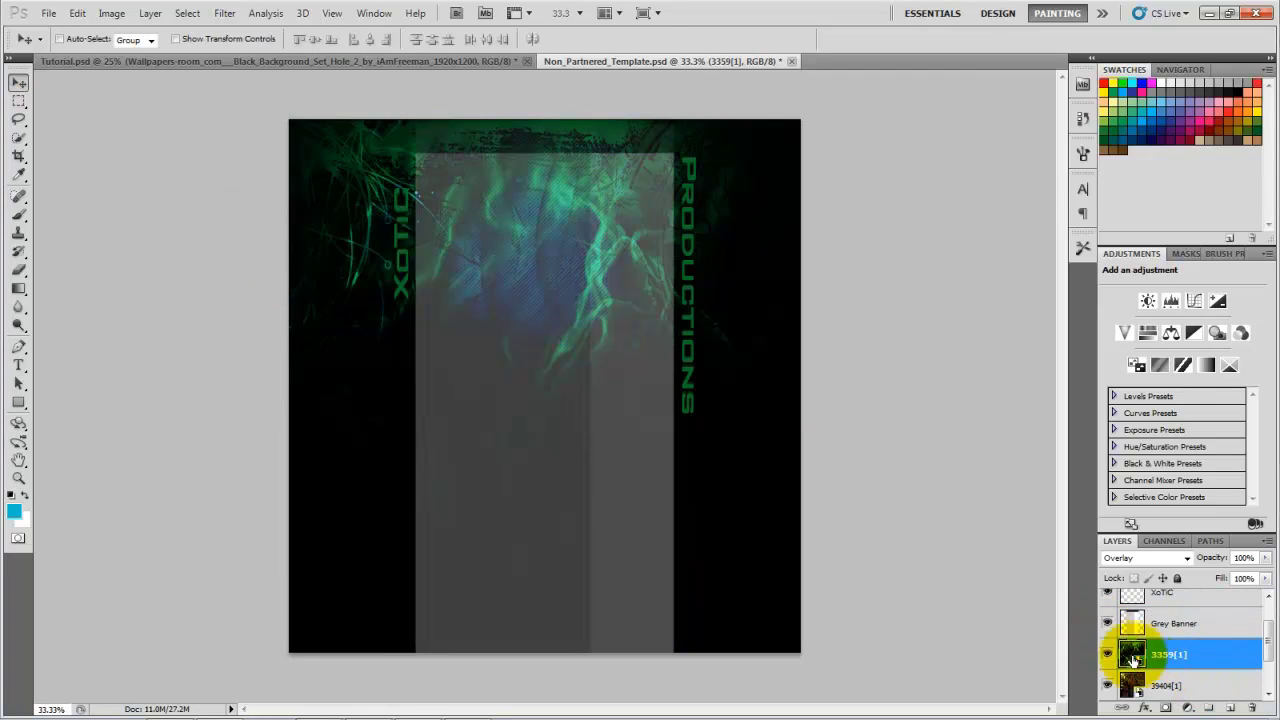
{"action": "left_click", "coordinate": [1108, 687]}
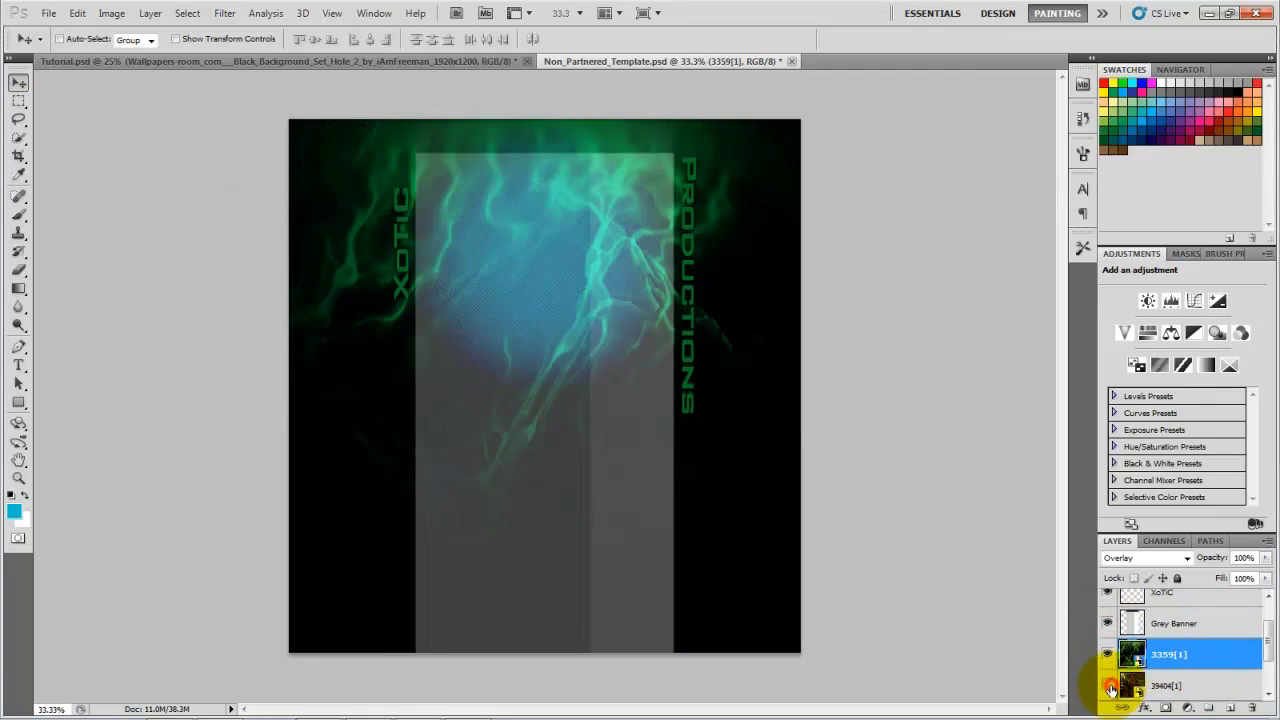
{"action": "left_click", "coordinate": [1108, 687]}
{"action": "left_click", "coordinate": [449, 298]}
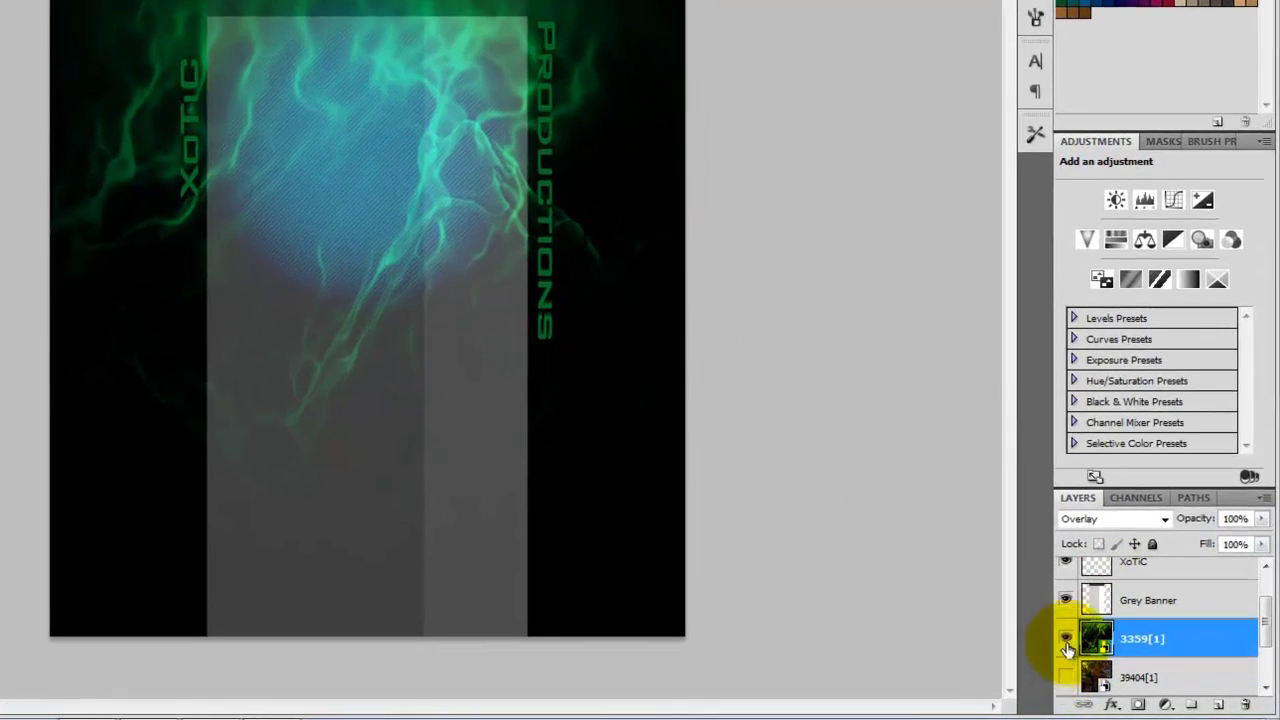
Compare the 39404[1] and 3359[1] textures by showing each alone, ending with only 3359[1] visible.
{"action": "left_click", "coordinate": [1107, 654]}
{"action": "left_click", "coordinate": [1107, 686]}
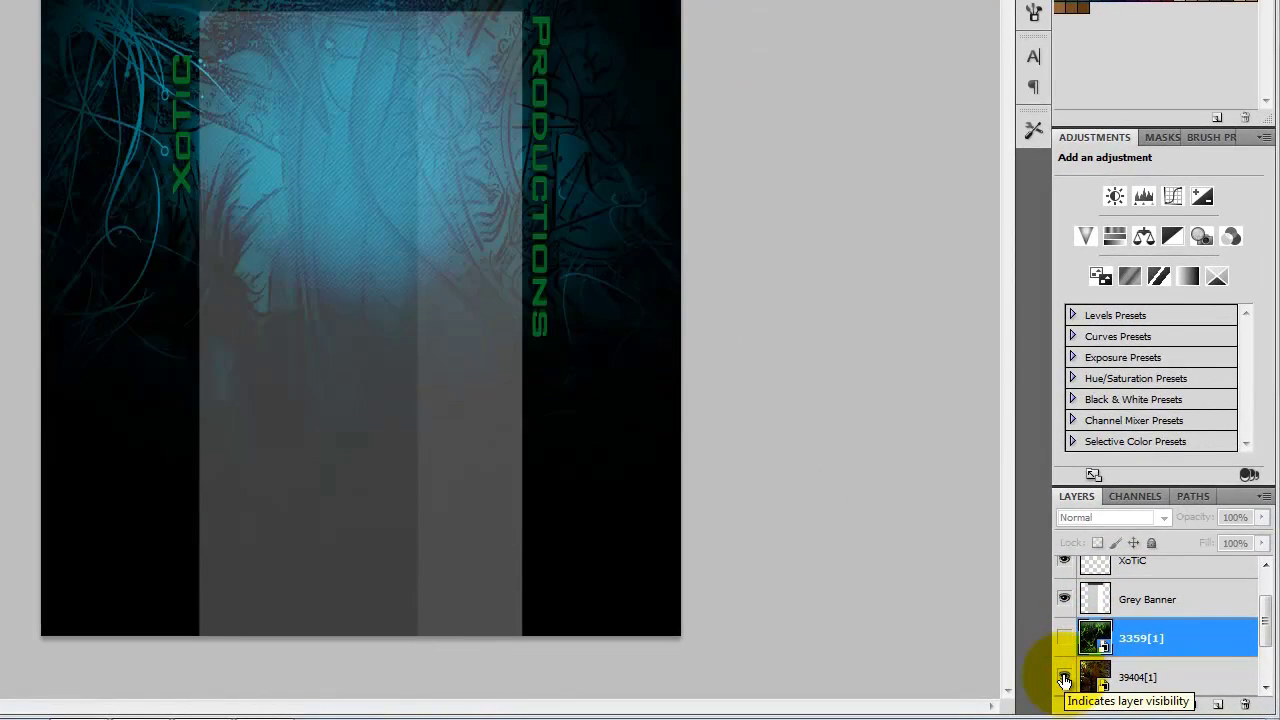
{"action": "left_click", "coordinate": [1064, 680]}
{"action": "left_click", "coordinate": [1064, 640]}
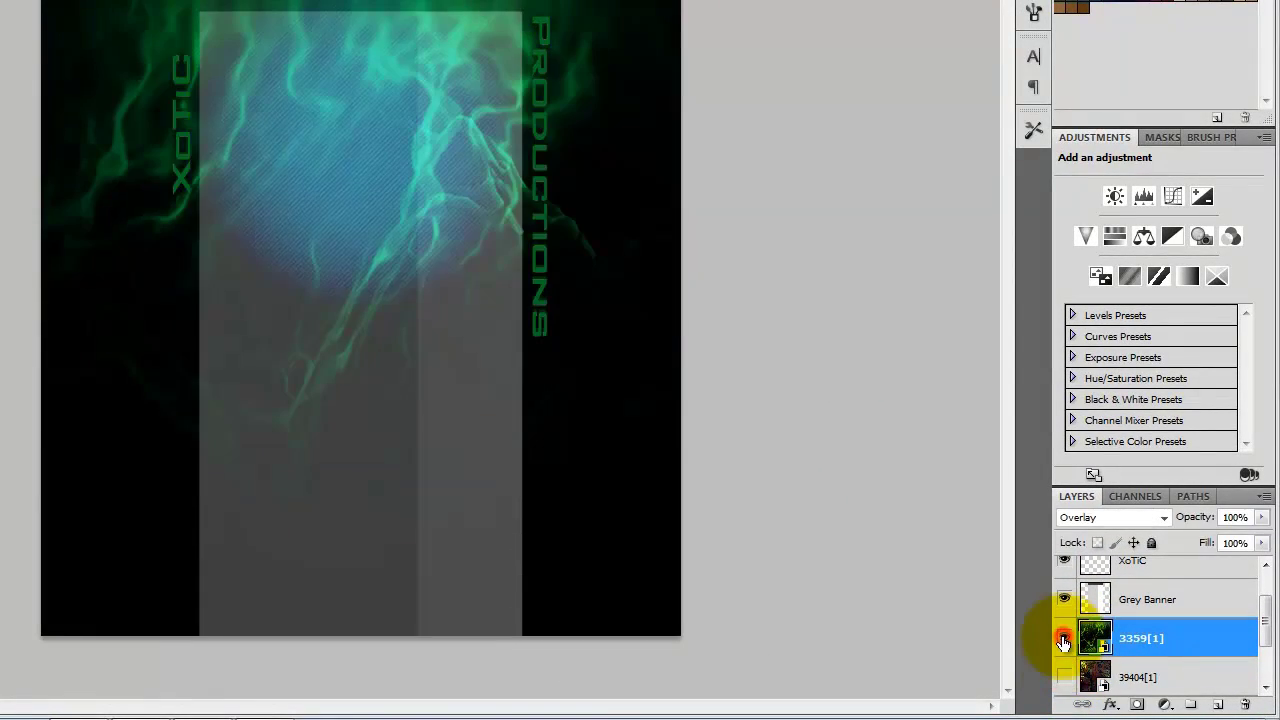